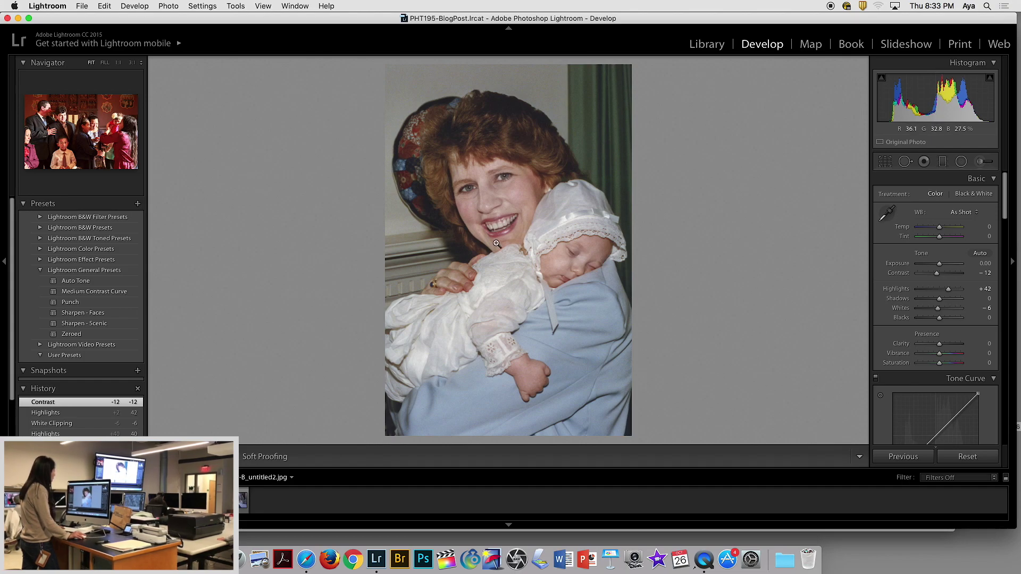
Step: Set the photo's Tint to +16 and open a copy with Lightroom adjustments in Adobe Photoshop CC 2017
click(941, 238)
drag(941, 238, 944, 240)
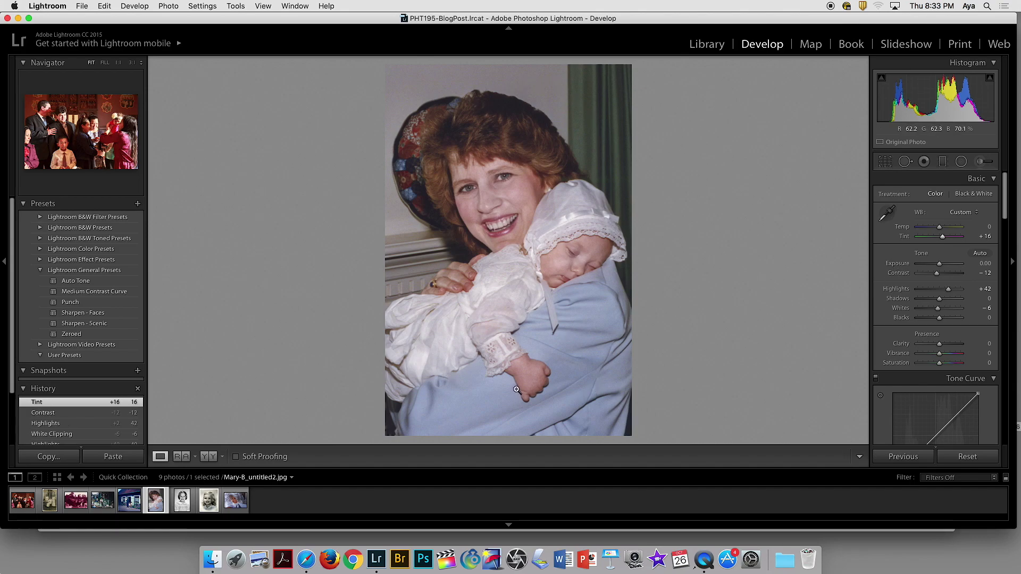
right_click(523, 238)
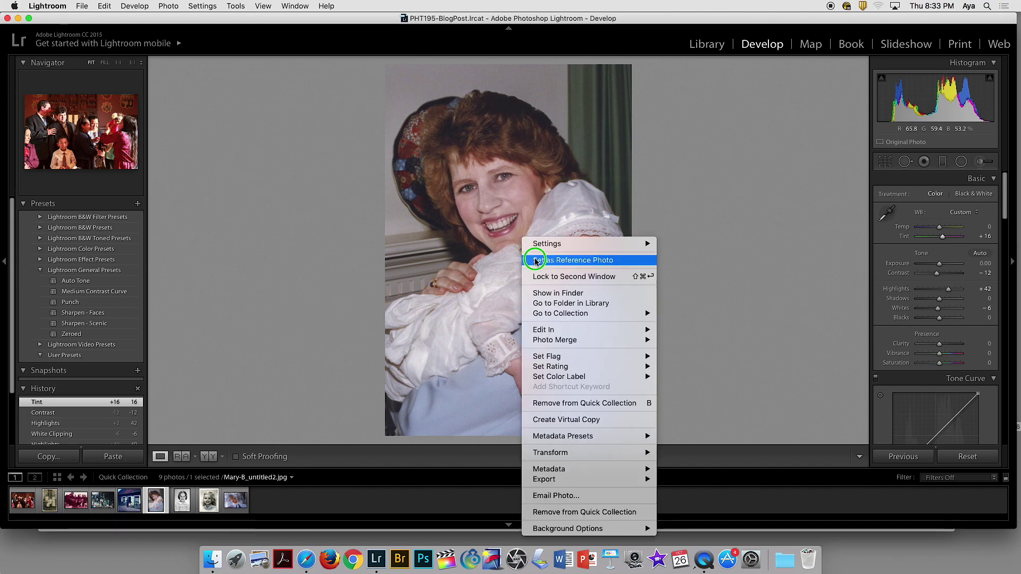
mouse_move(569, 330)
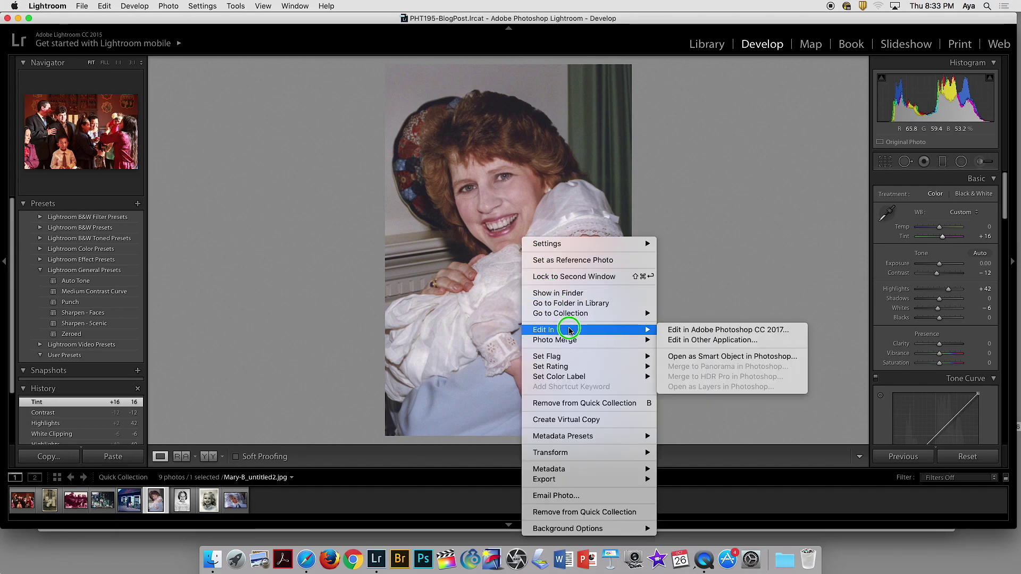
click(685, 331)
click(553, 155)
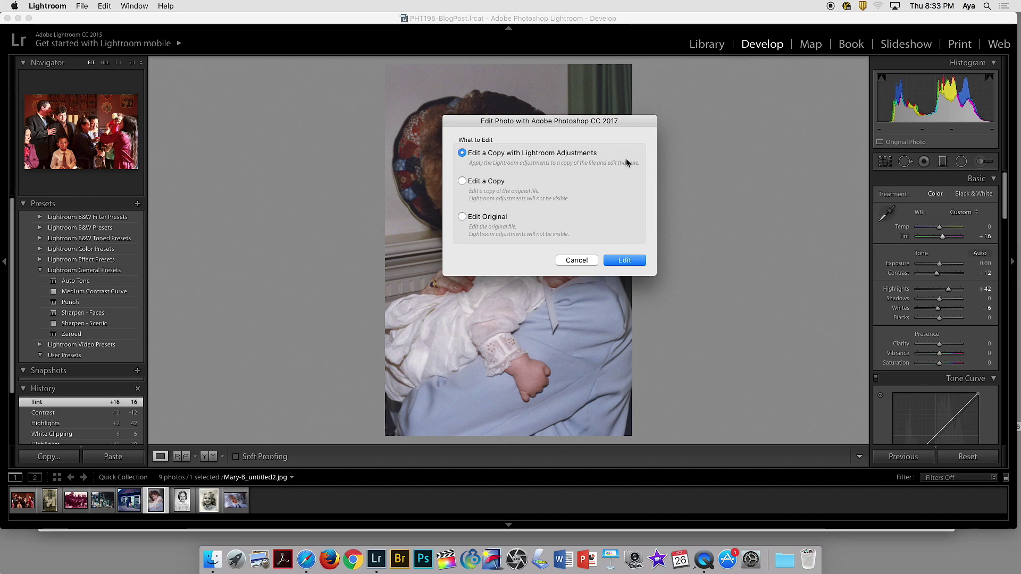
click(626, 262)
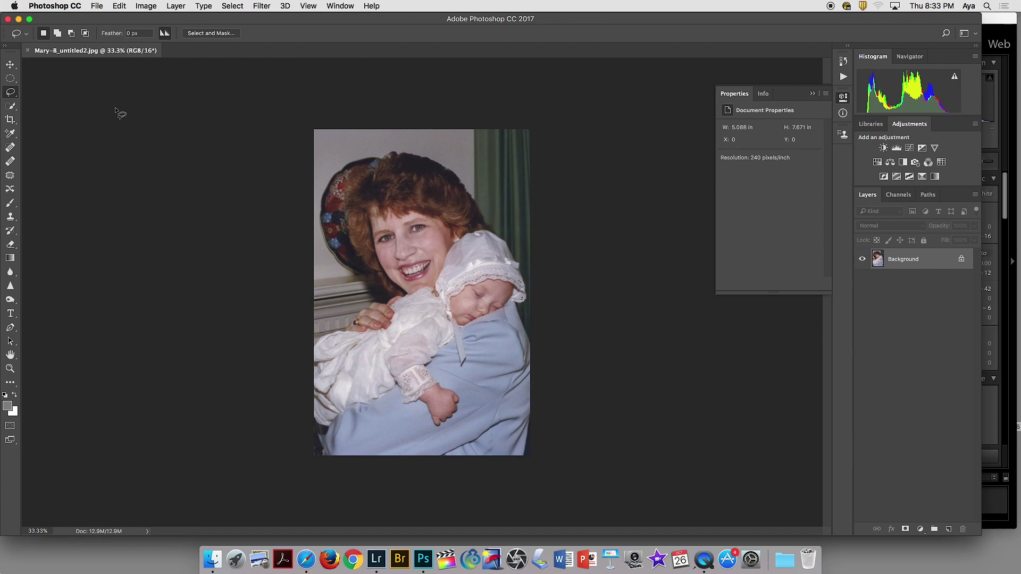
Step: Select a rectangular area around the woman's face and the baby with the Rectangular Marquee tool
click(11, 78)
click(12, 80)
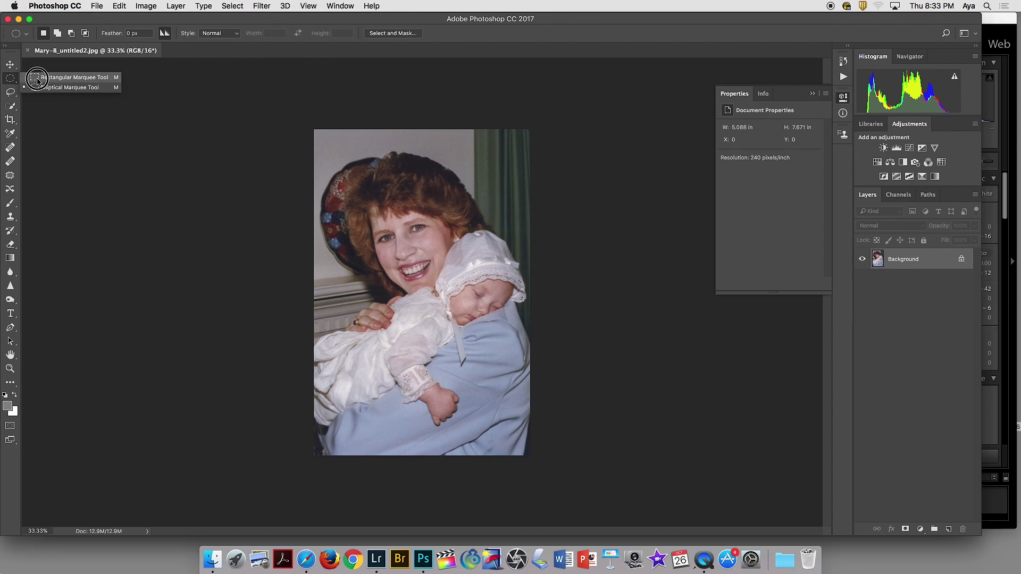
click(37, 79)
drag(354, 182, 499, 415)
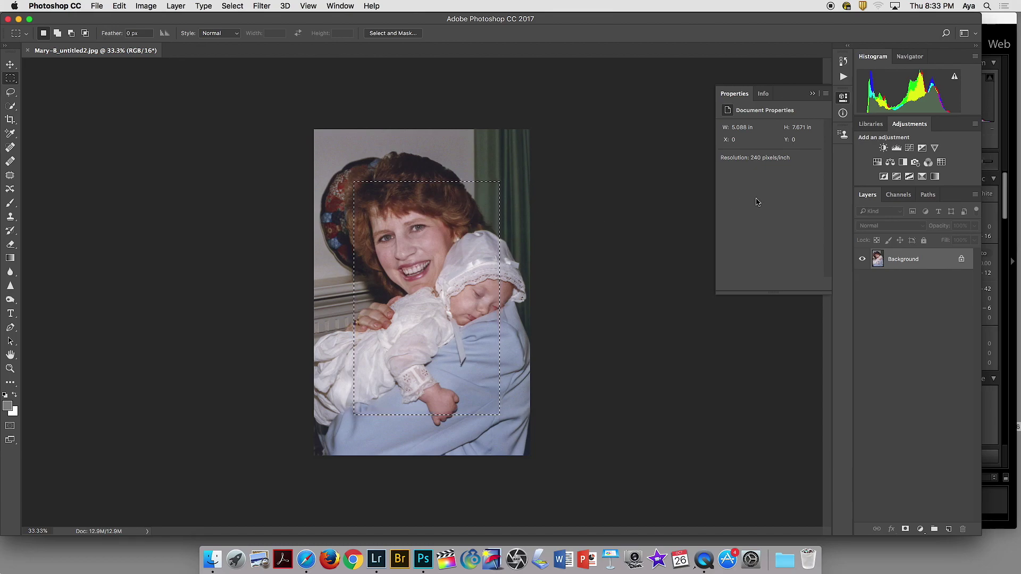
Step: Detach the Layers panel so it floats beside the photo and add a layer mask from the rectangular selection
drag(867, 195, 570, 85)
drag(677, 209, 681, 260)
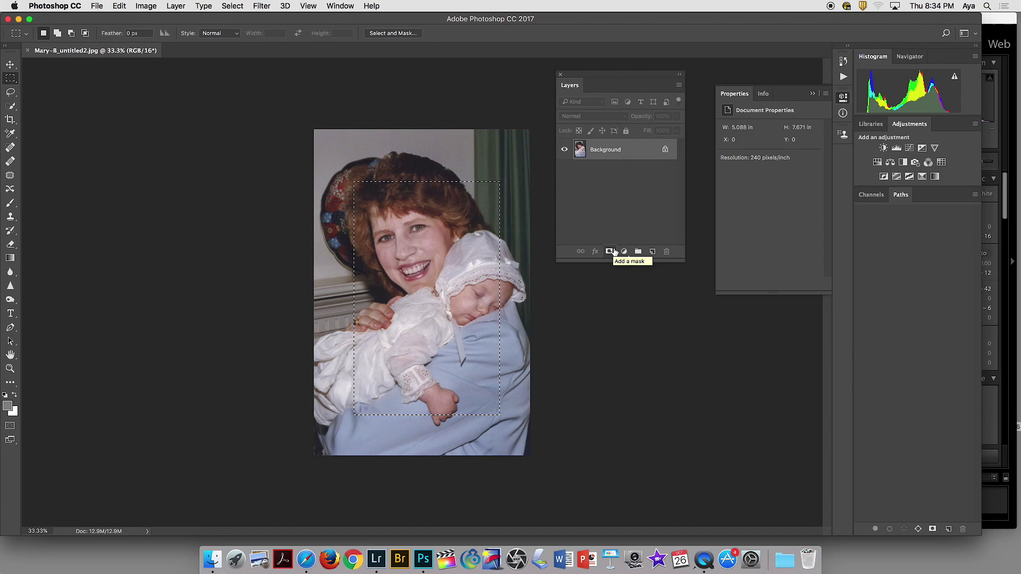
click(613, 251)
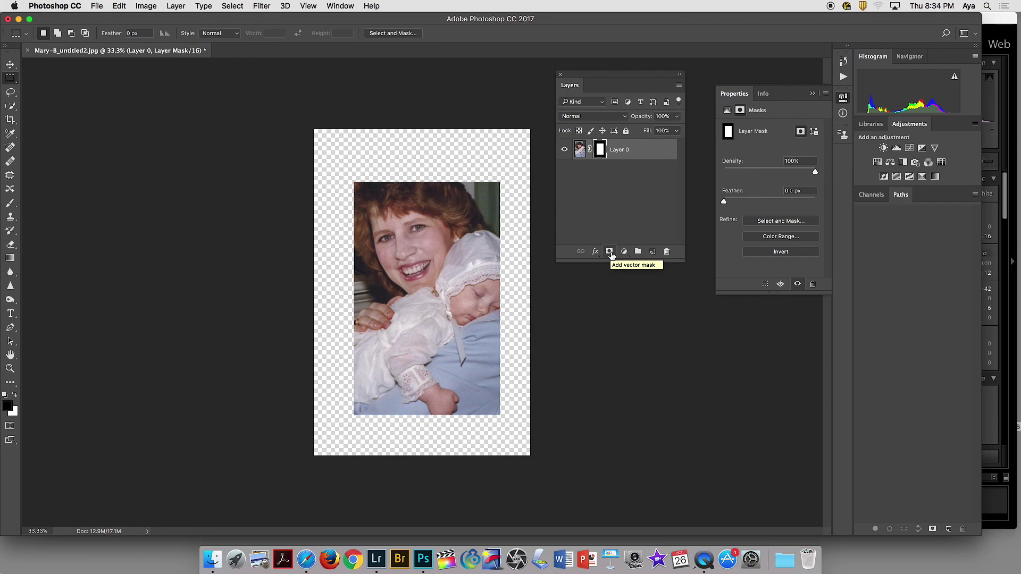
Step: Delete the layer mask from the photo layer without applying it
drag(604, 156, 602, 153)
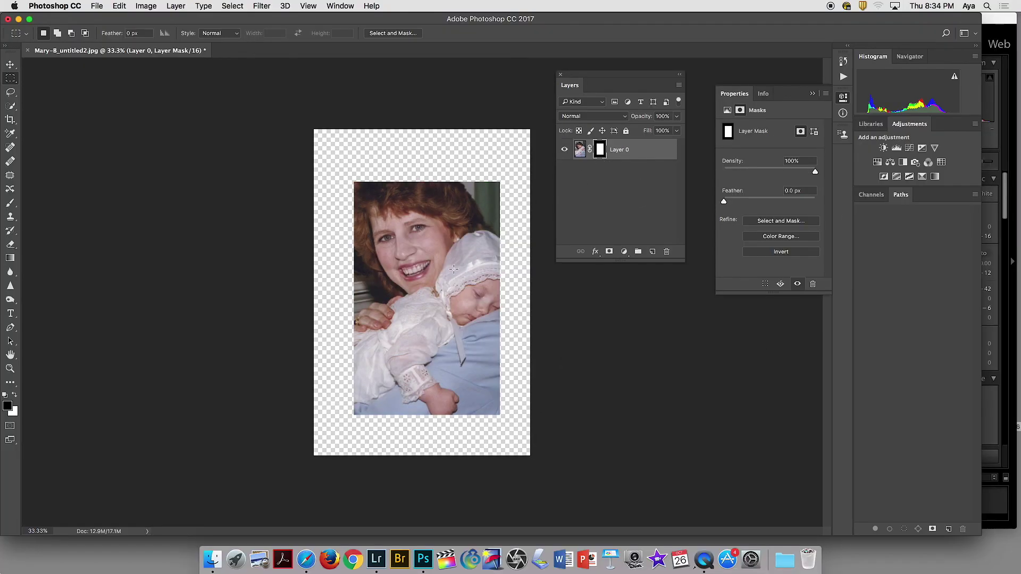
click(633, 181)
click(617, 155)
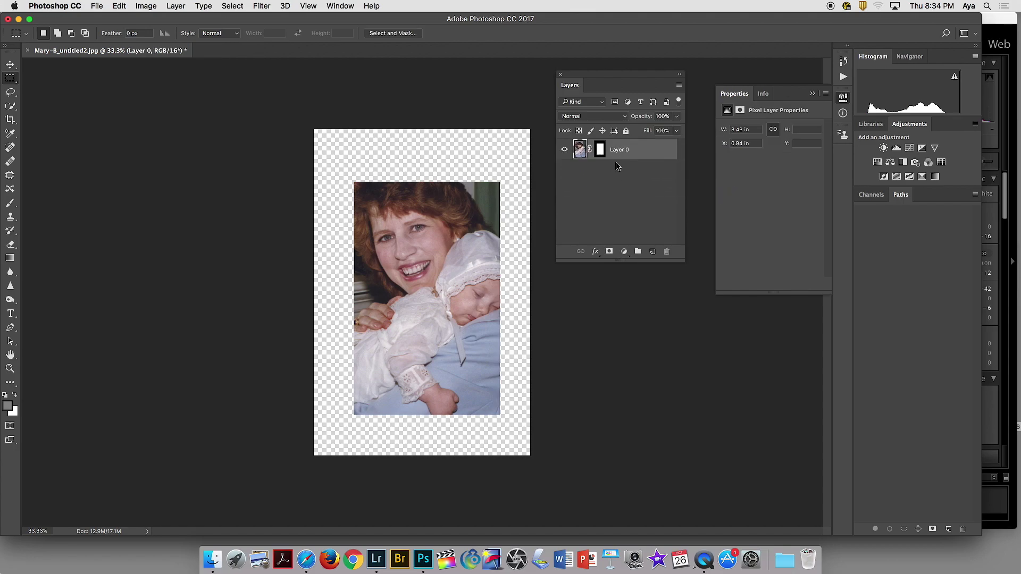
click(600, 152)
drag(603, 153, 670, 257)
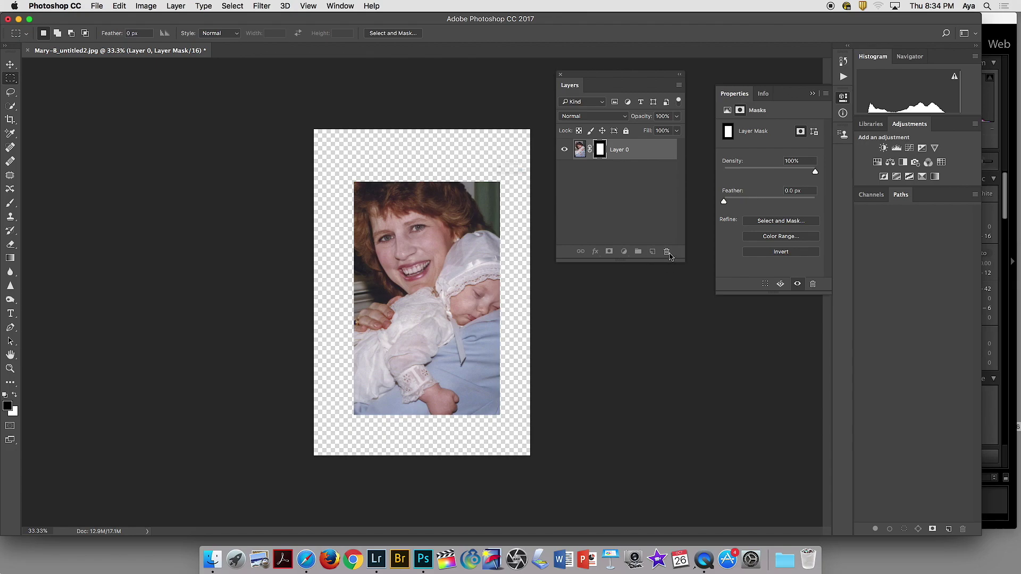
click(474, 191)
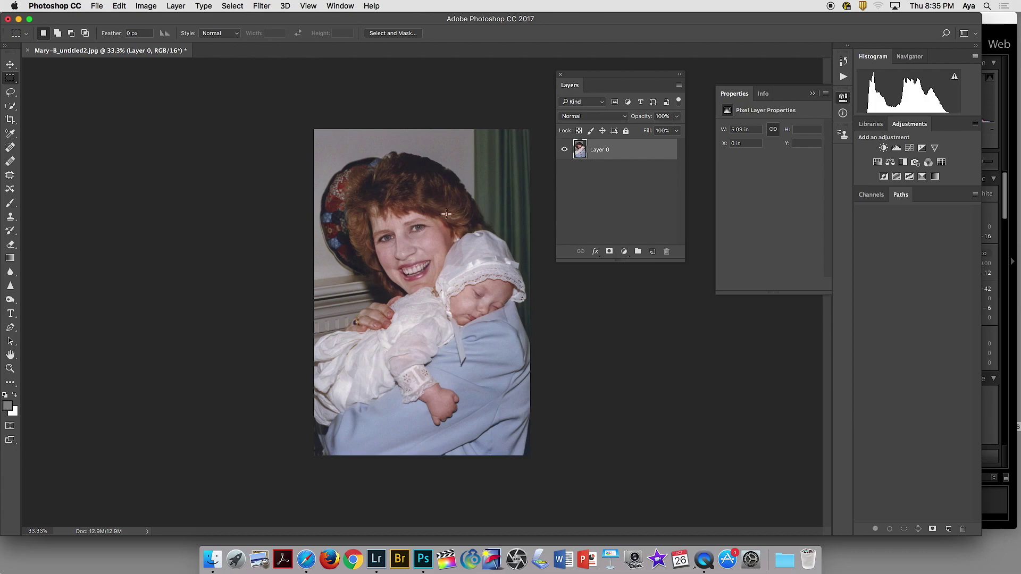
Step: Outline the woman's face with a freehand Lasso selection, and deselect it
key(super+equal)
key(super+equal)
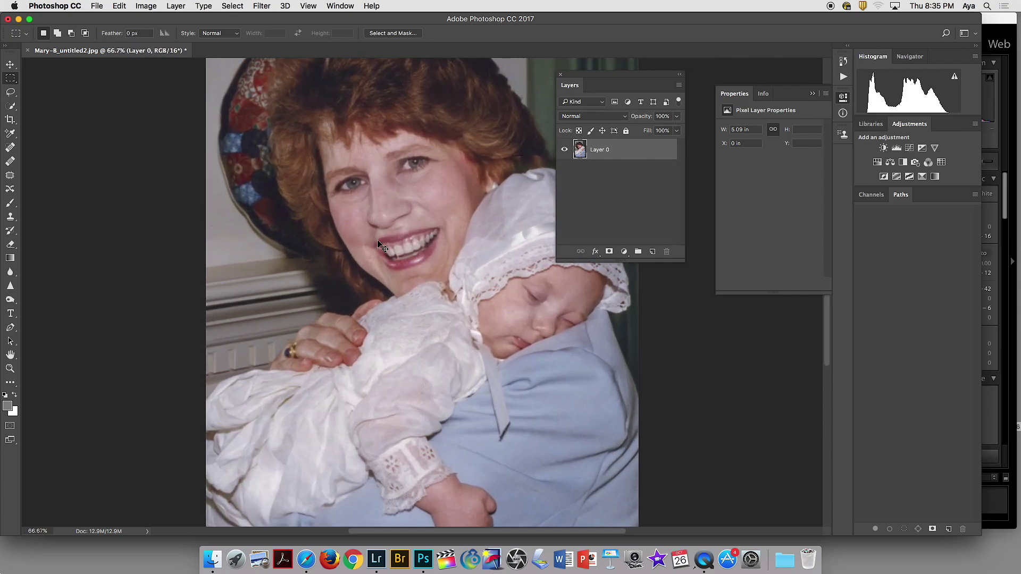
drag(434, 229, 346, 285)
click(10, 92)
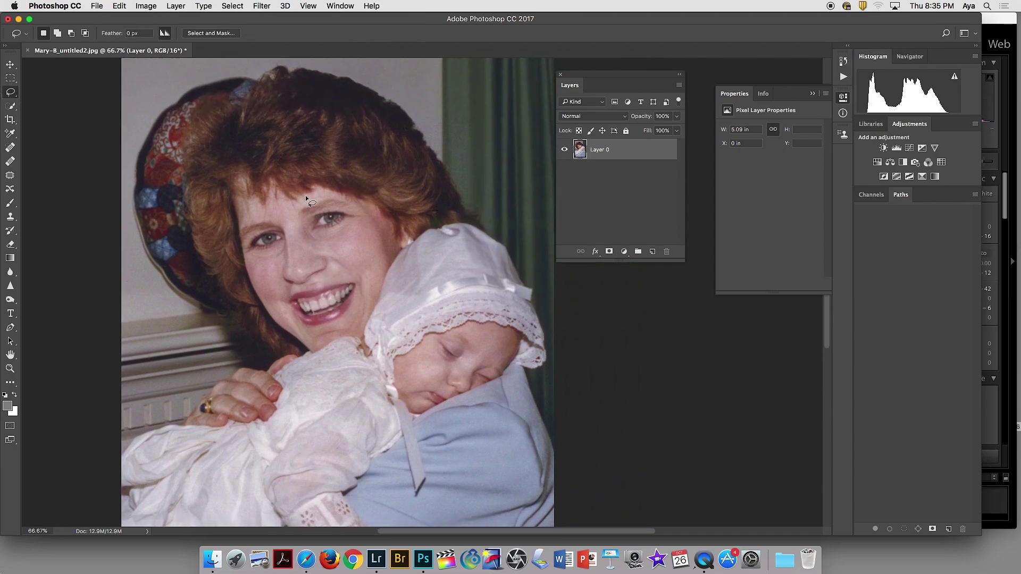
drag(331, 187, 314, 189)
key(super+minus)
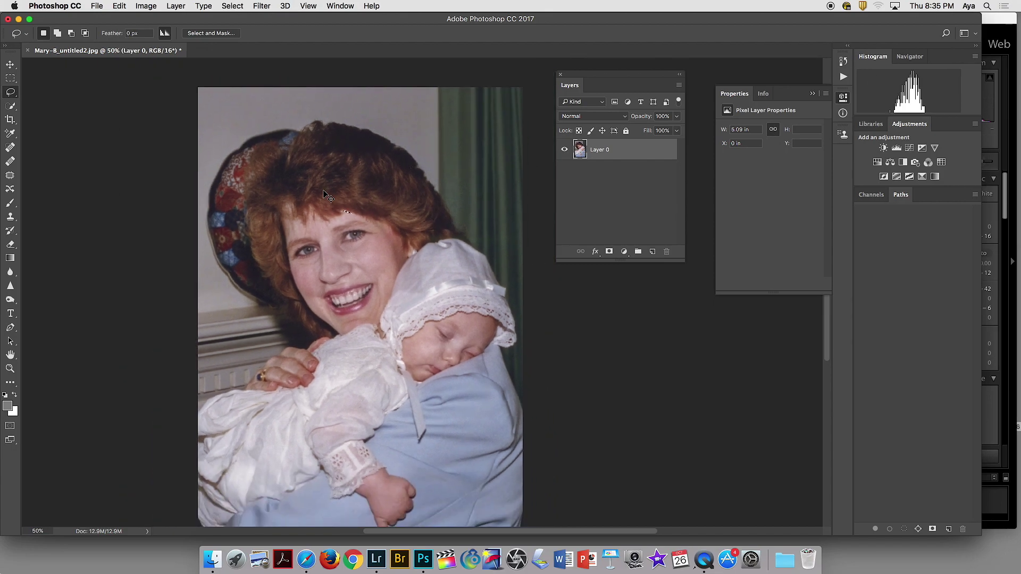
key(super+minus)
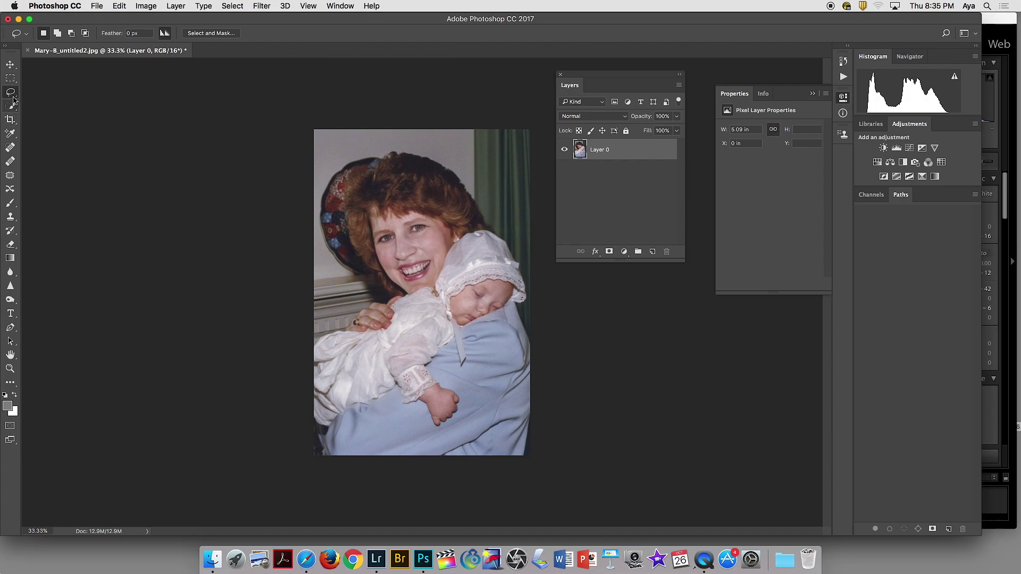
mouse_move(438, 222)
mouse_down()
mouse_move(378, 212)
mouse_move(378, 254)
mouse_move(401, 281)
mouse_move(434, 282)
mouse_move(446, 237)
mouse_move(438, 220)
mouse_up()
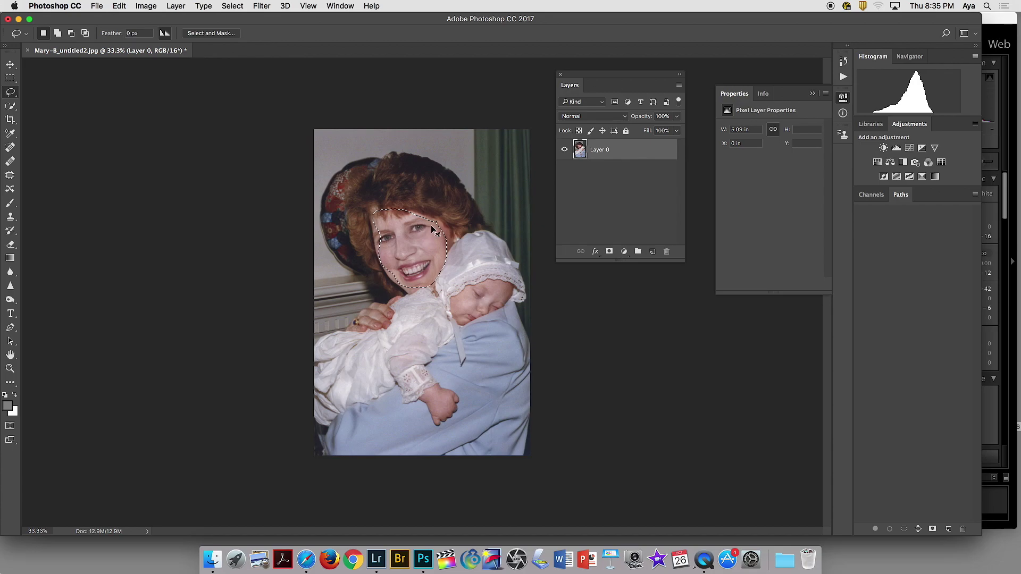
click(448, 216)
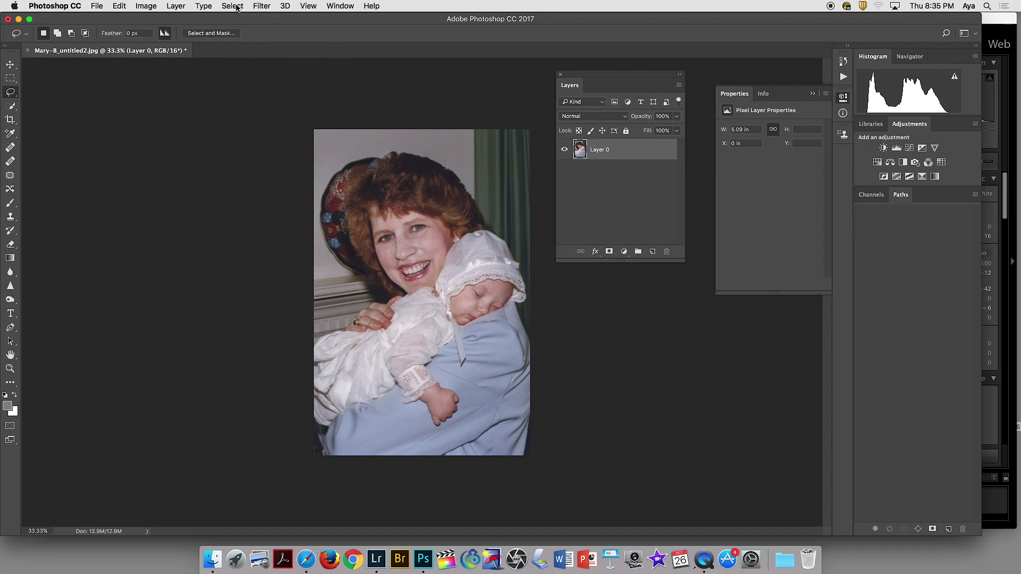
Step: Start a Color Range selection, sample the blue sweater and set Fuzziness to 132
click(236, 7)
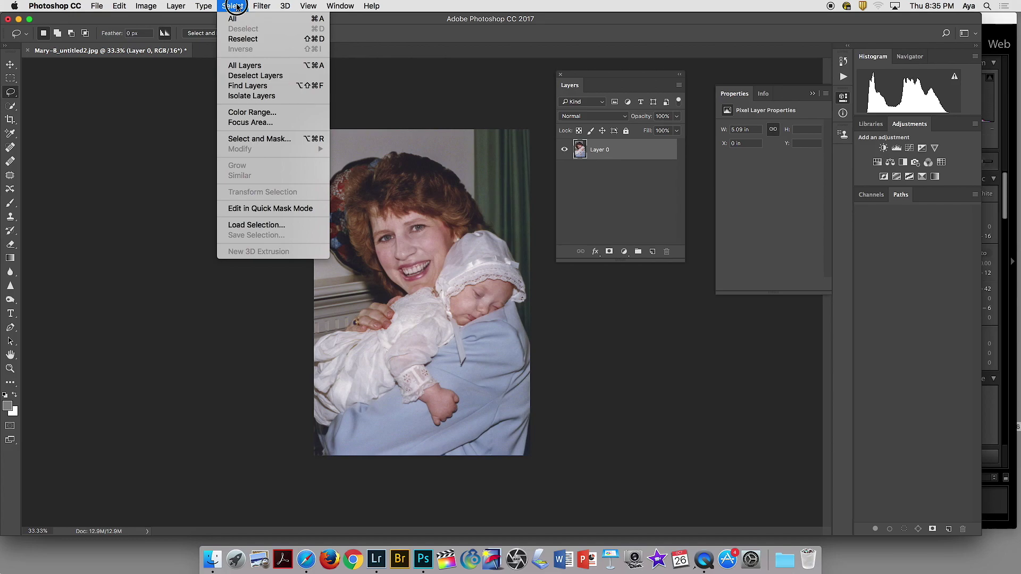
click(268, 113)
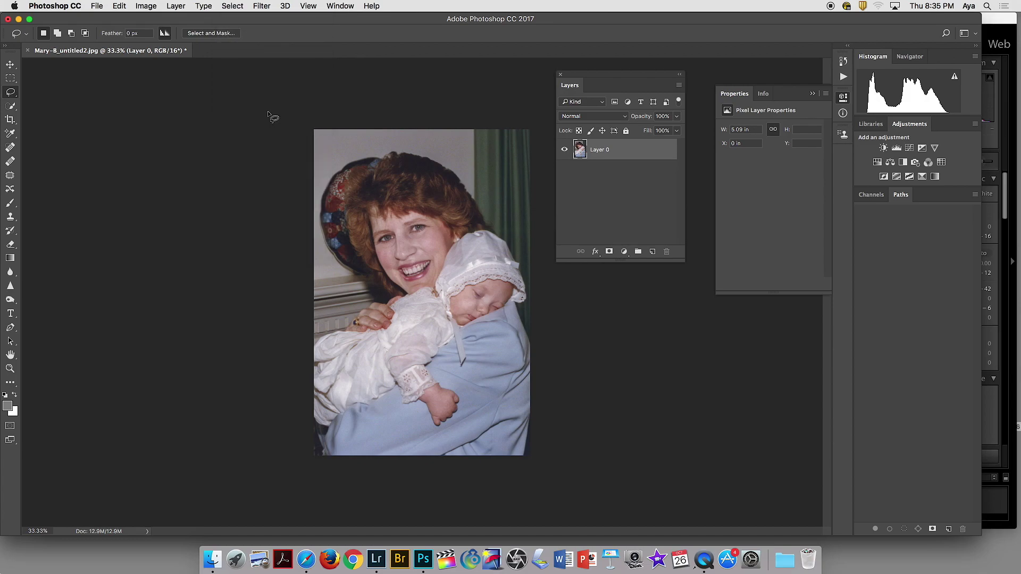
drag(529, 121, 688, 34)
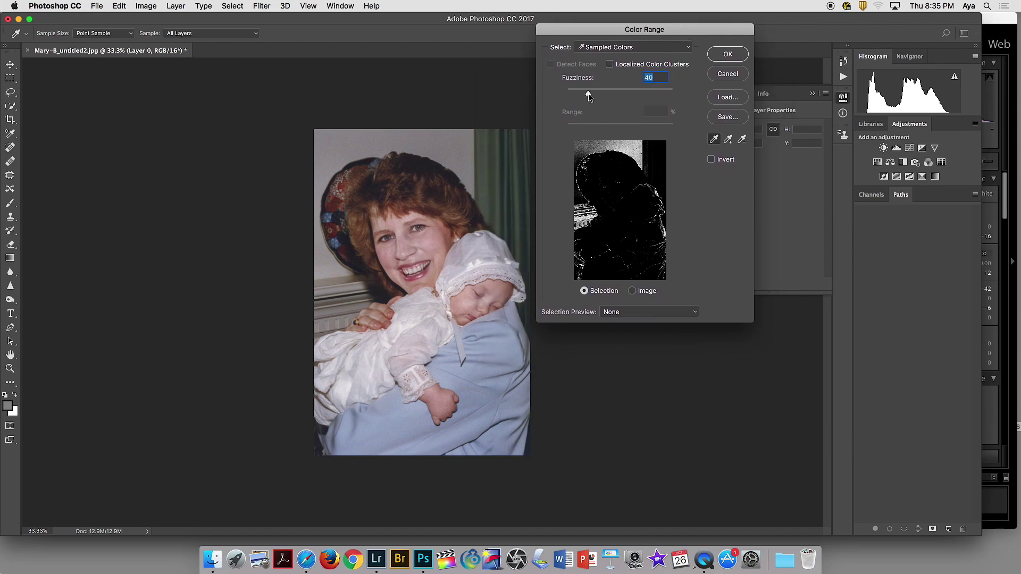
drag(588, 94, 694, 98)
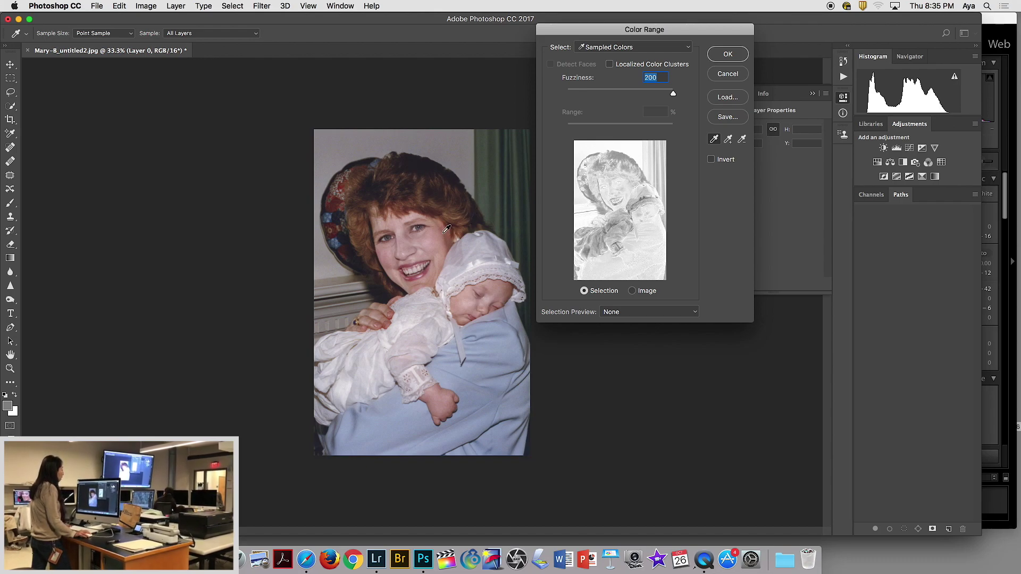
click(480, 379)
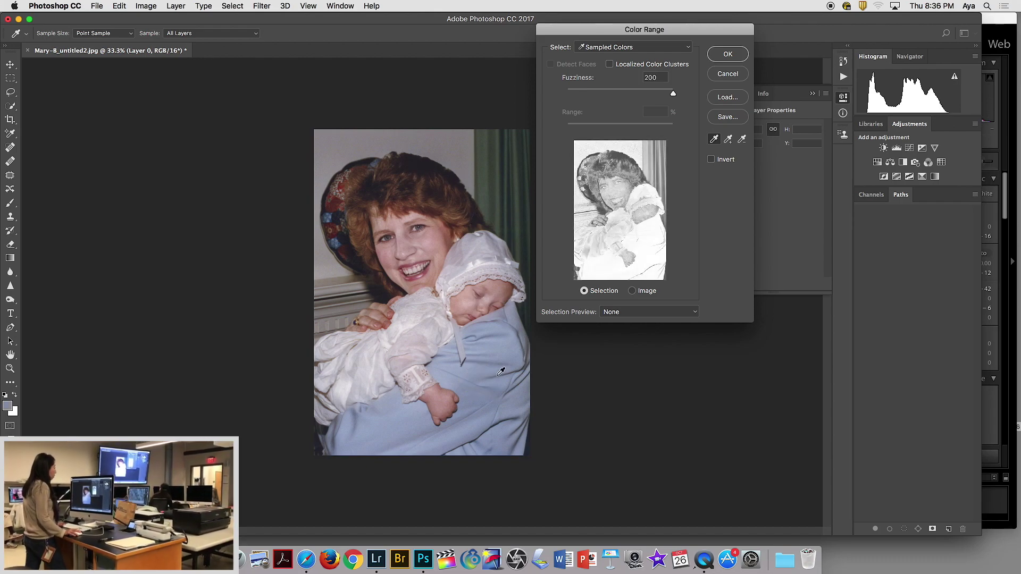
click(477, 384)
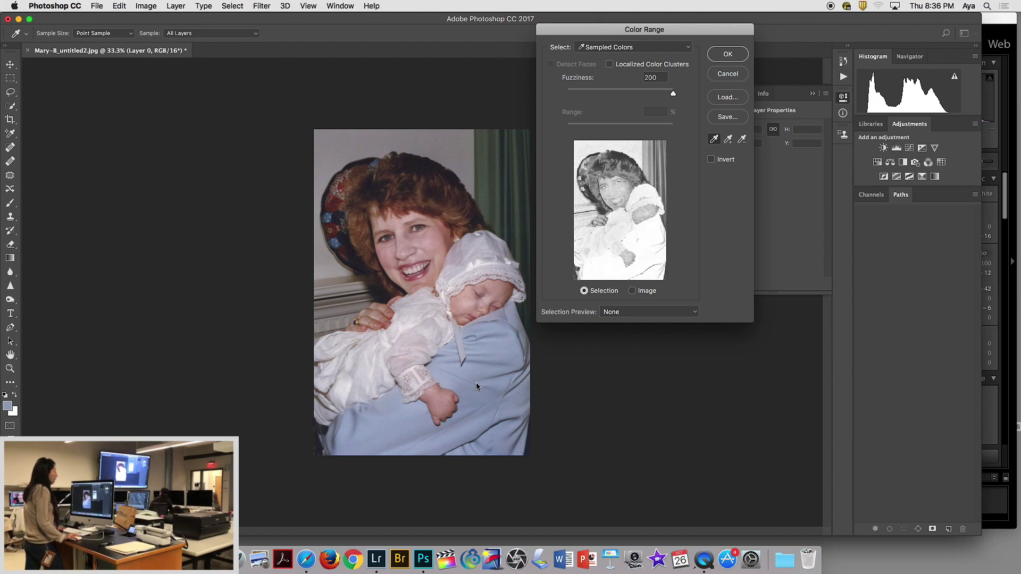
drag(673, 95, 637, 98)
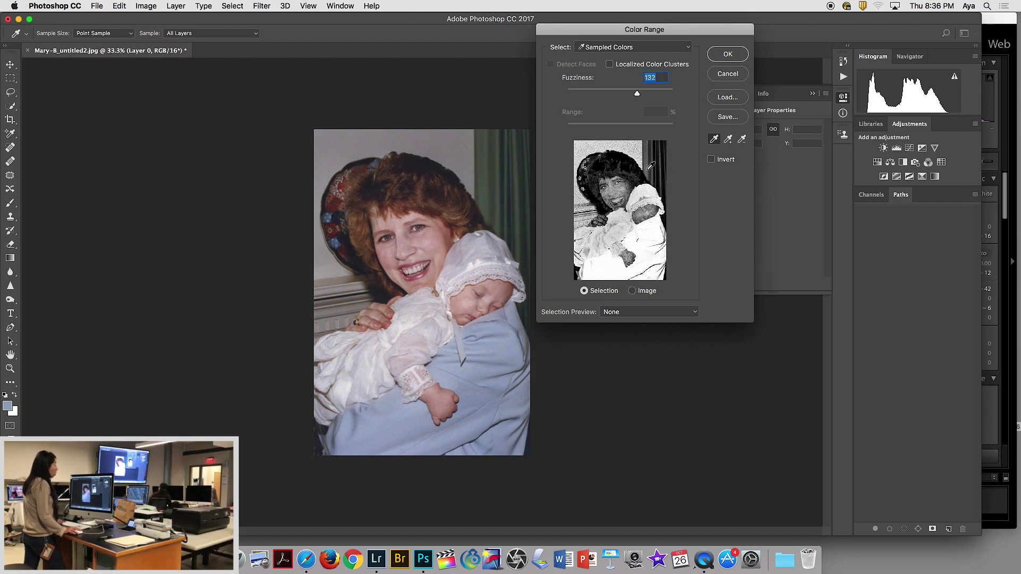
Step: Add another sweater tone to the sampled colors and reduce the Color Range Fuzziness to 28
click(727, 139)
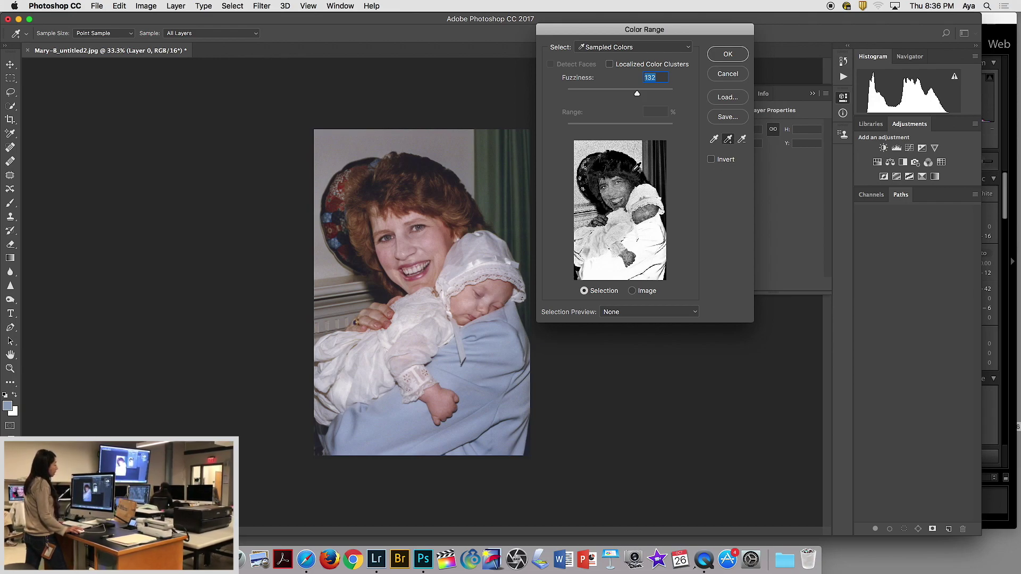
click(637, 93)
drag(638, 95, 586, 96)
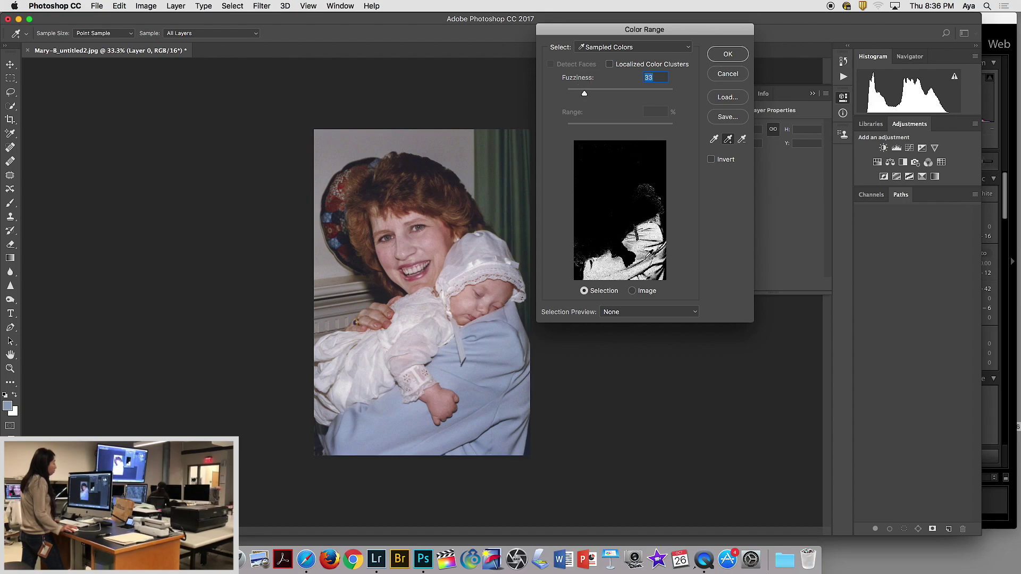
click(647, 257)
drag(584, 94, 581, 96)
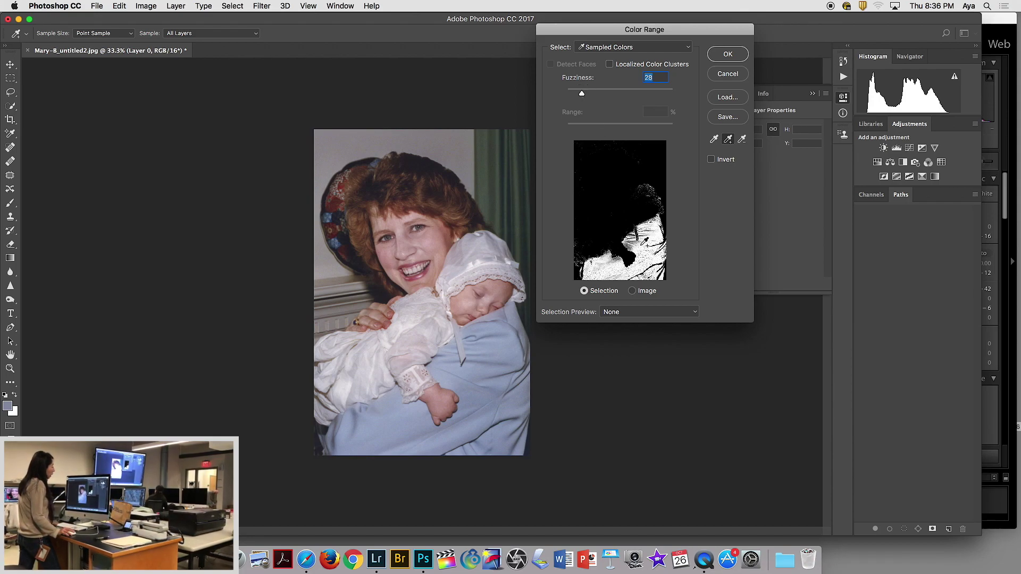
Step: Add more sweater shades to the sampled colors, apply the Color Range selection with Fuzziness 15, and deselect it
click(648, 249)
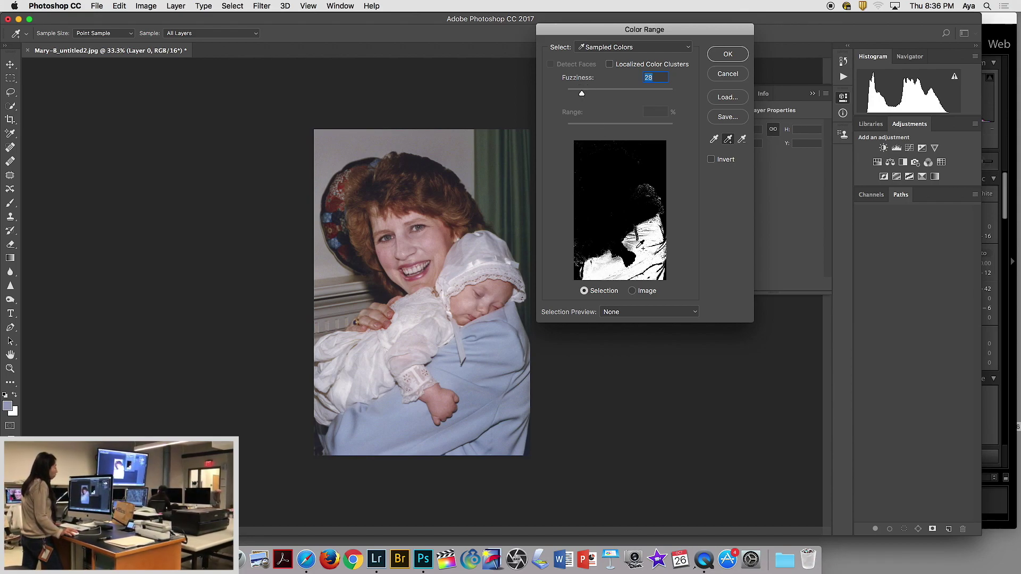
click(652, 232)
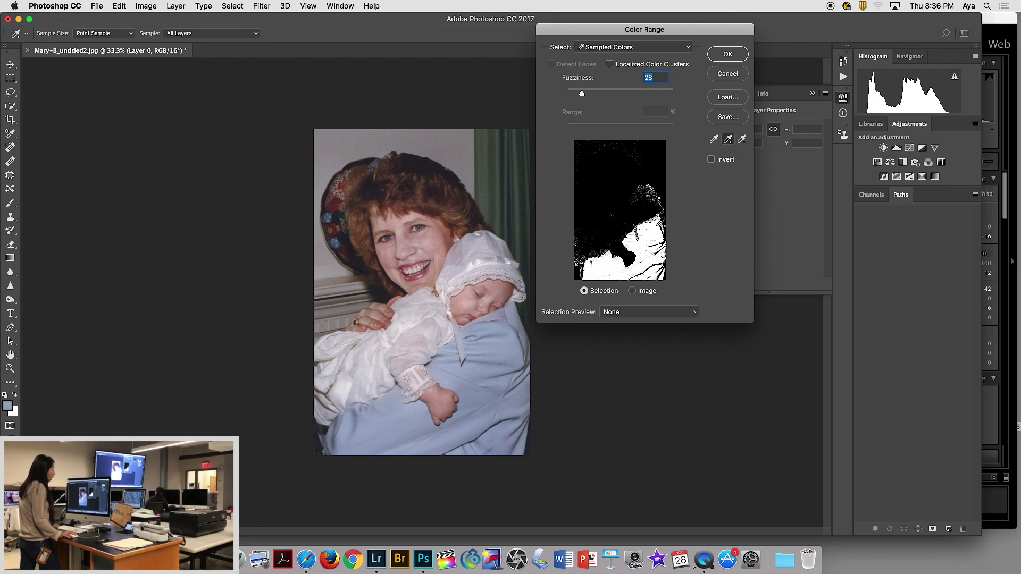
drag(582, 94, 578, 94)
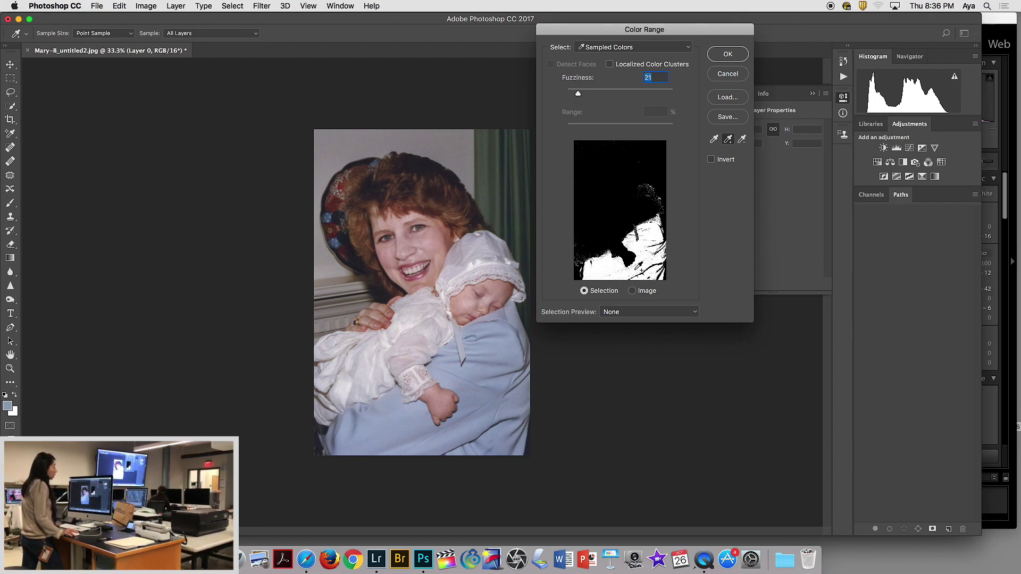
drag(582, 95, 579, 94)
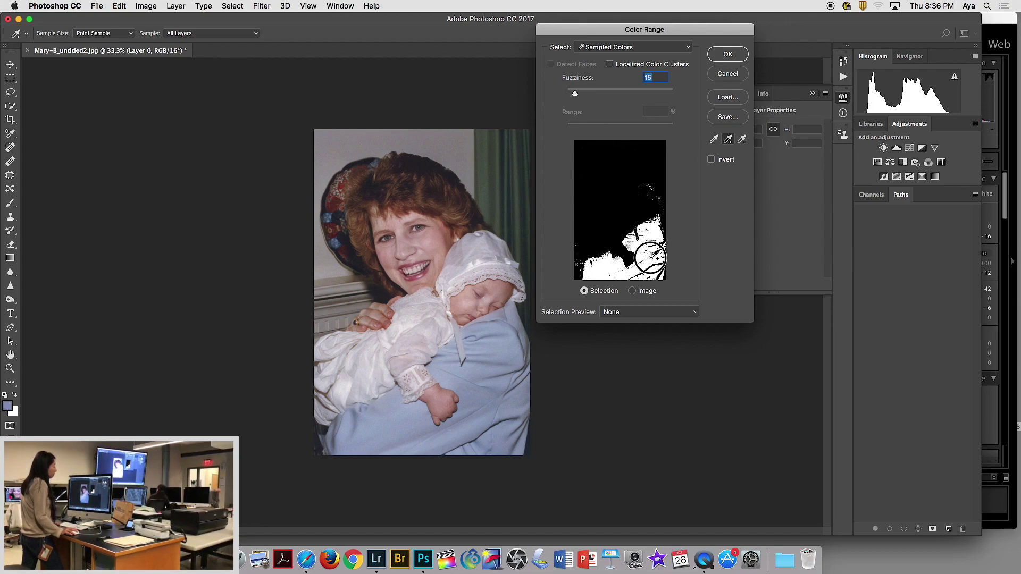
click(728, 54)
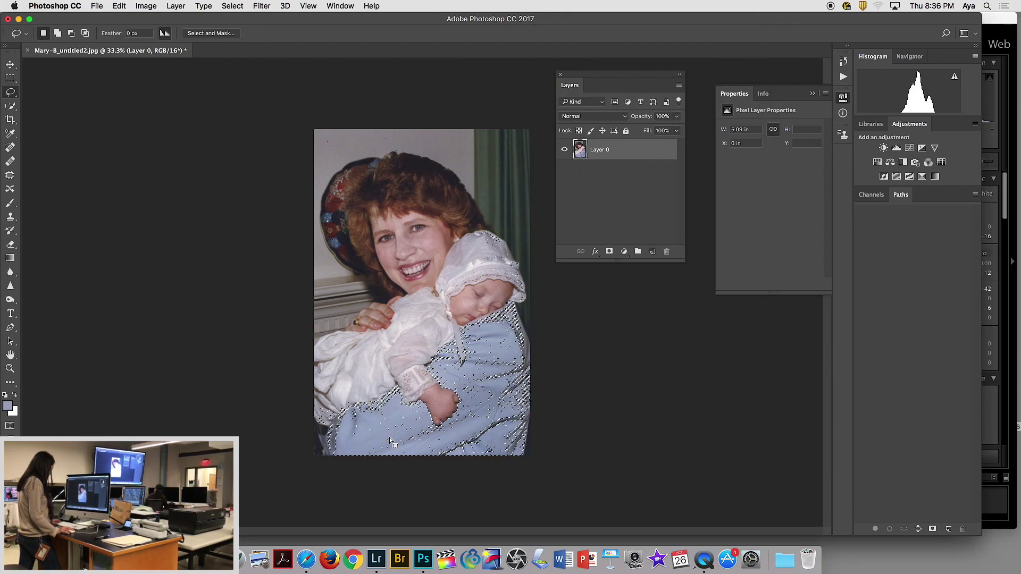
key(super+d)
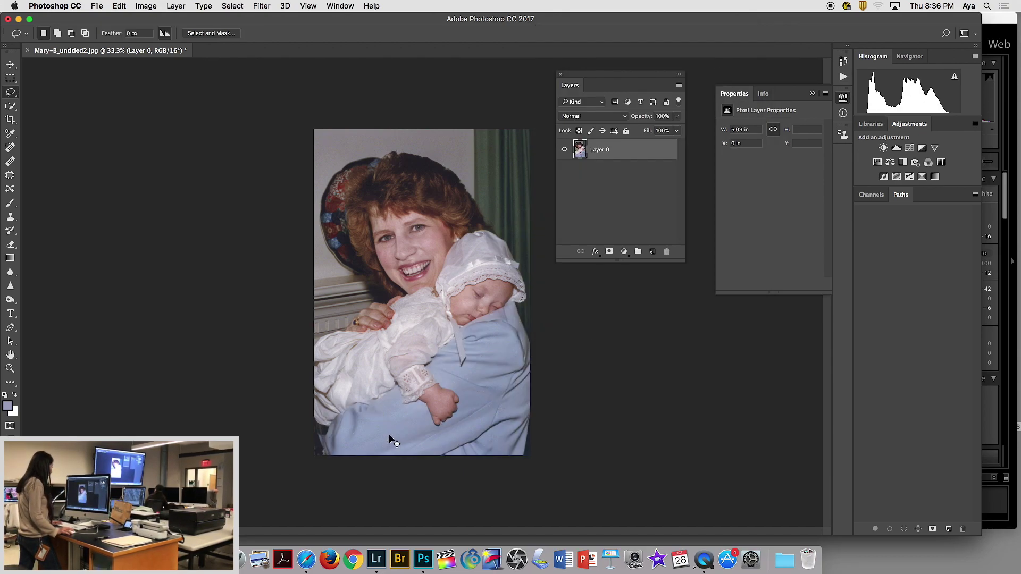
Step: Start another Color Range selection and raise Fuzziness to 200
click(263, 4)
click(234, 6)
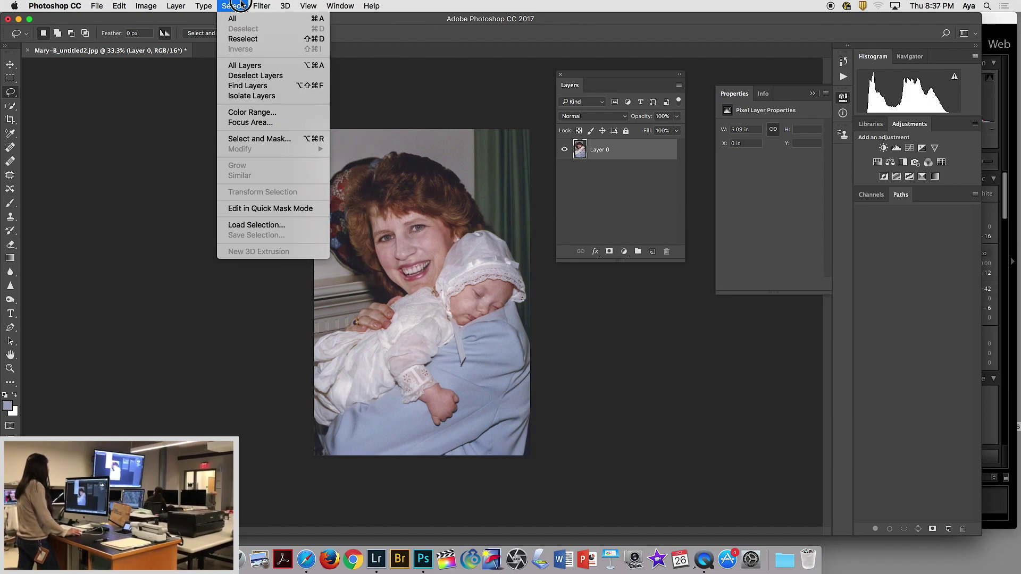
click(251, 113)
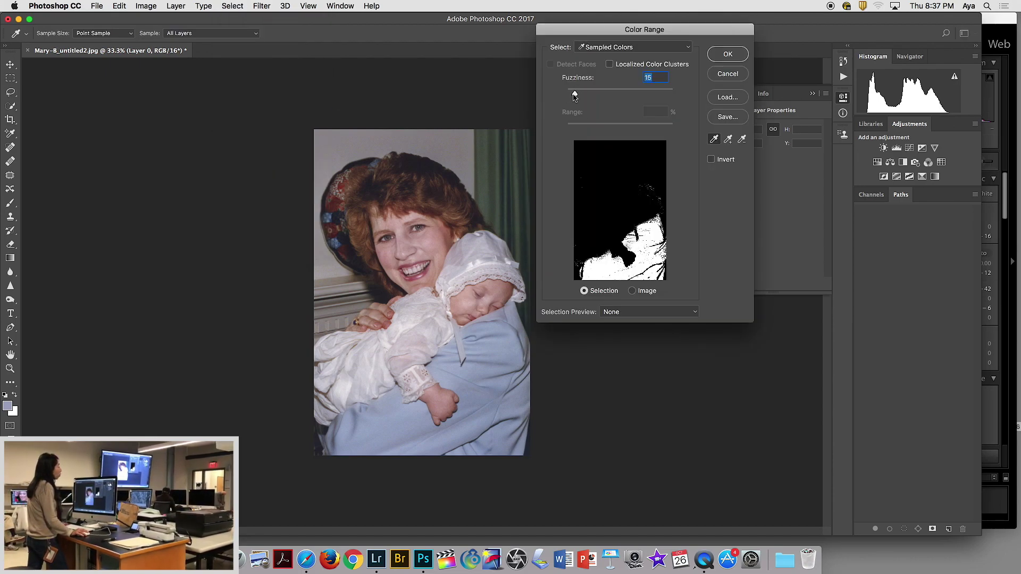
drag(576, 96, 694, 96)
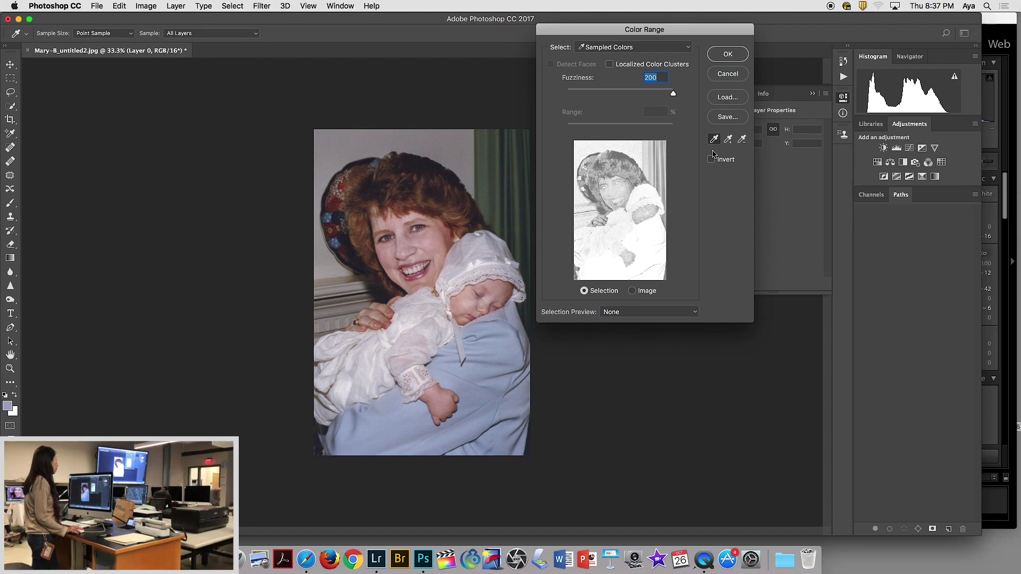
Step: Sample the woman's brown hair for the Color Range selection and reduce Fuzziness to 65
key(super)
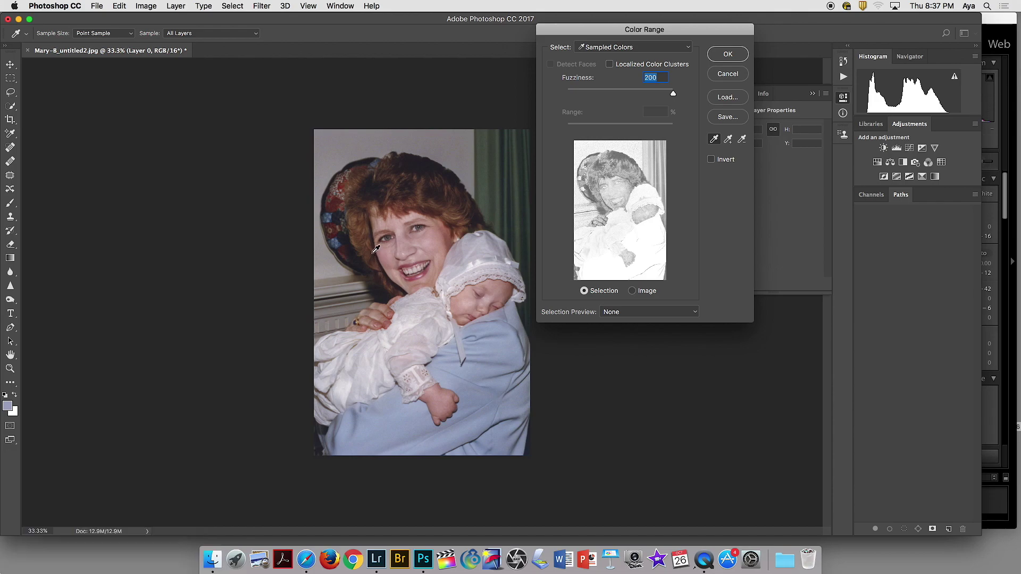
click(413, 192)
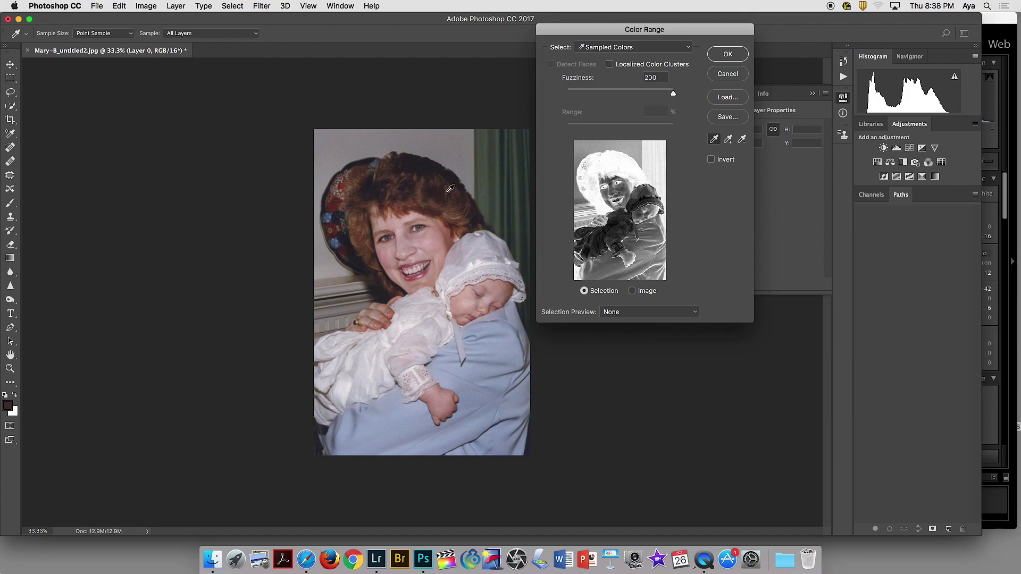
drag(673, 94, 601, 94)
Step: Add more hair tones to the sampled colors and lower the Color Range Fuzziness to 14
click(728, 139)
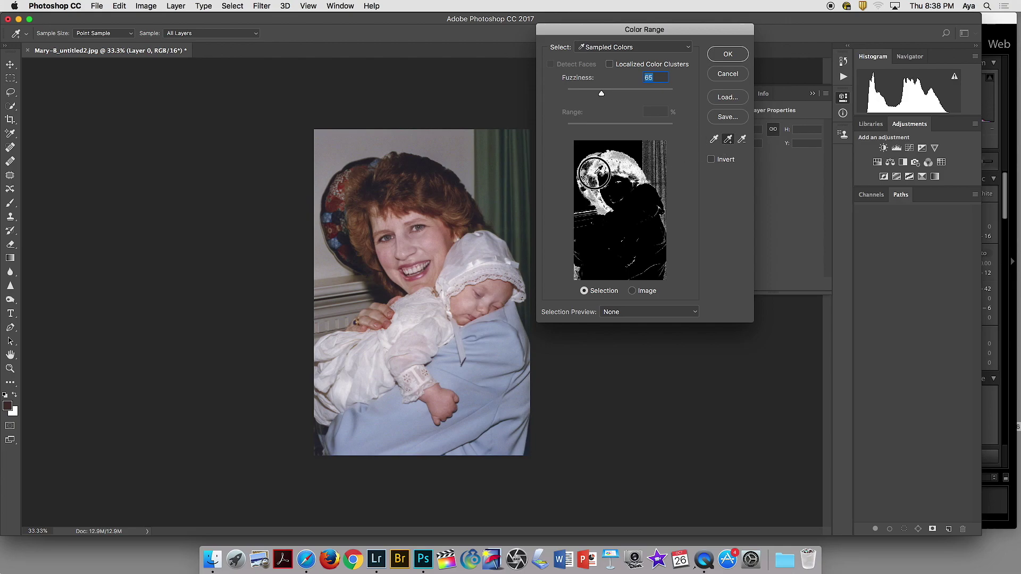
click(600, 166)
click(601, 95)
drag(602, 95, 579, 94)
click(619, 156)
click(594, 174)
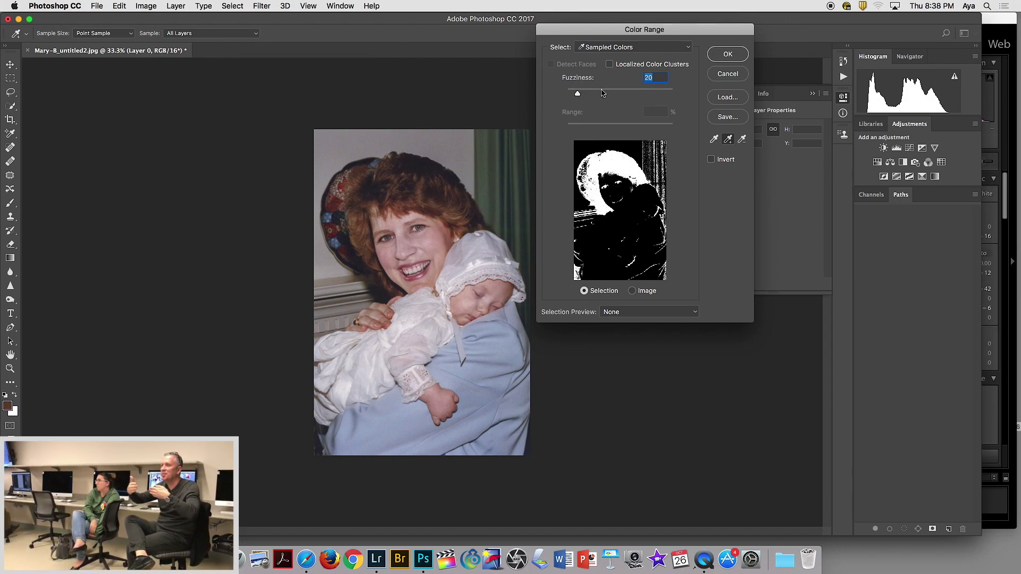
drag(578, 94, 575, 94)
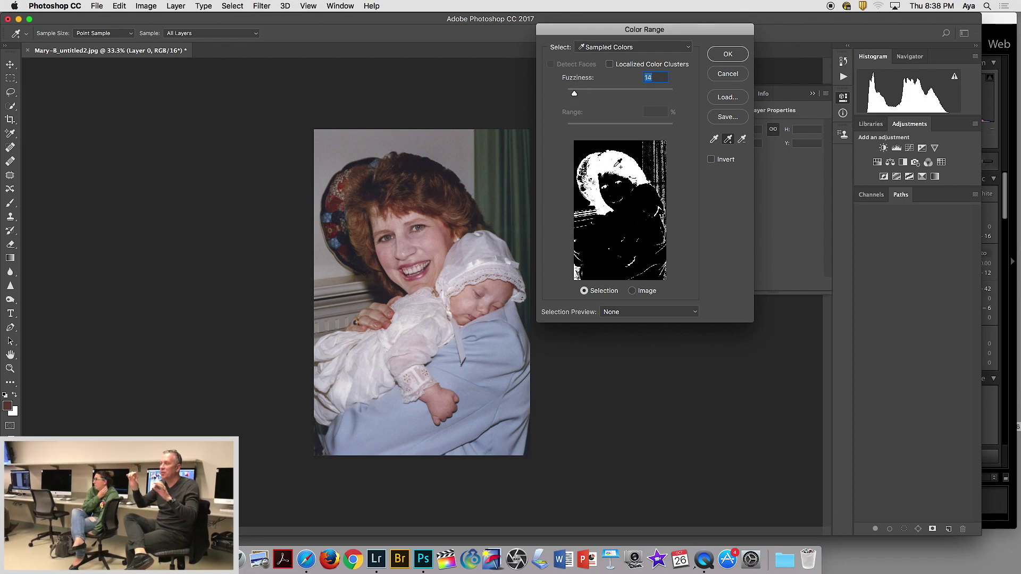
click(575, 95)
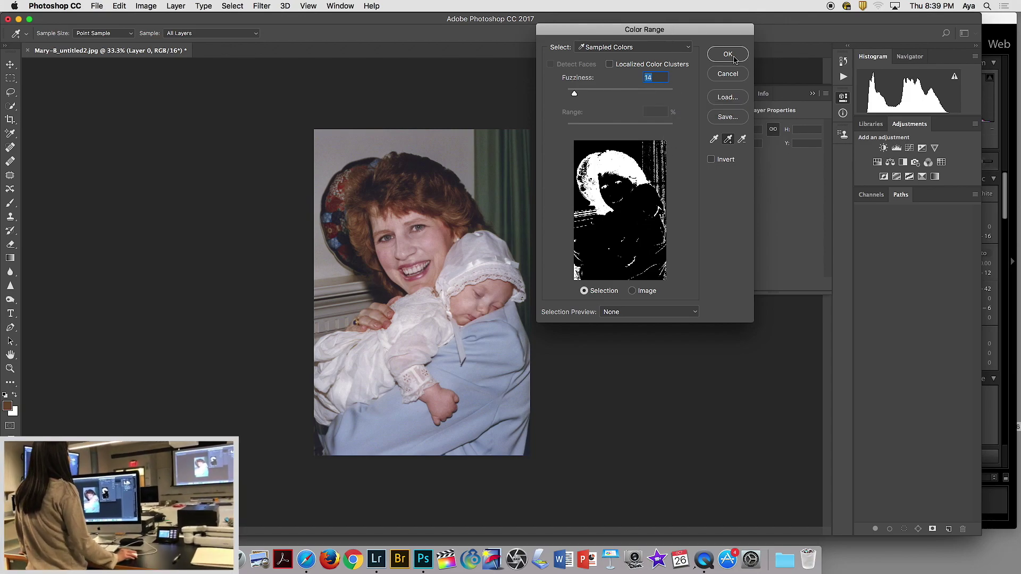
Step: Compare the hair selection's coverage by raising Fuzziness to 200, and bring it down to 19
drag(574, 95, 686, 99)
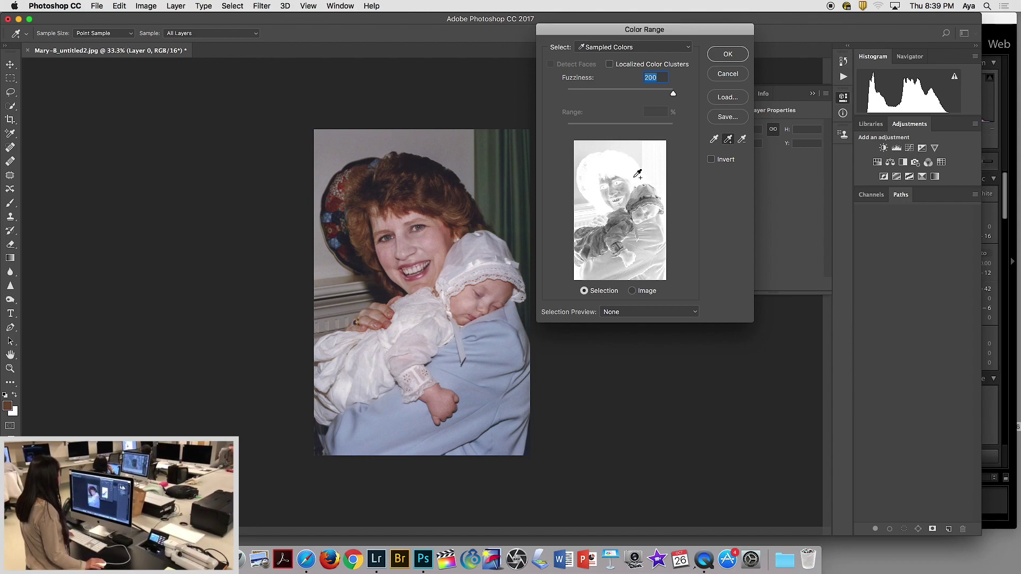
drag(674, 96, 580, 94)
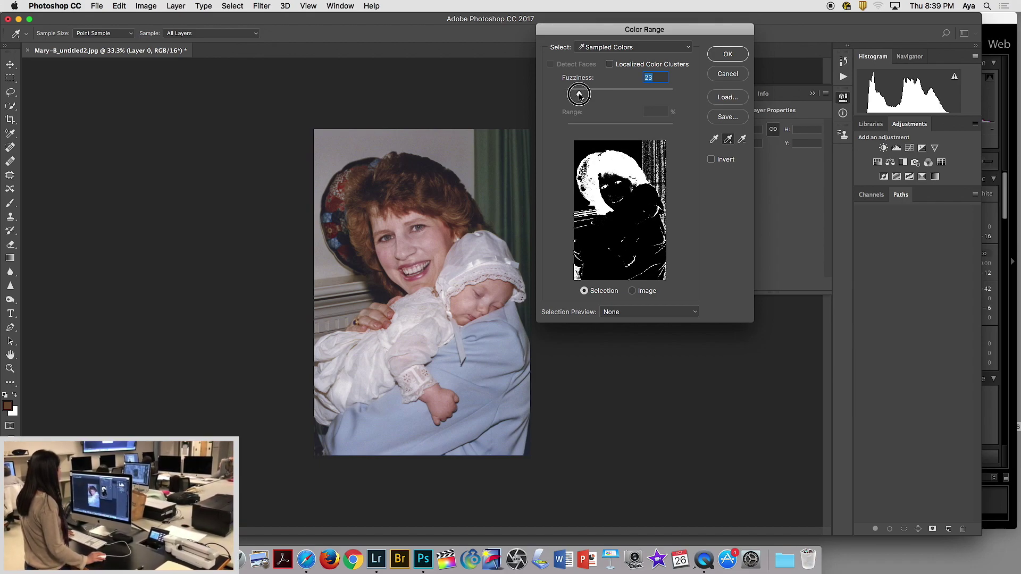
drag(579, 95, 577, 94)
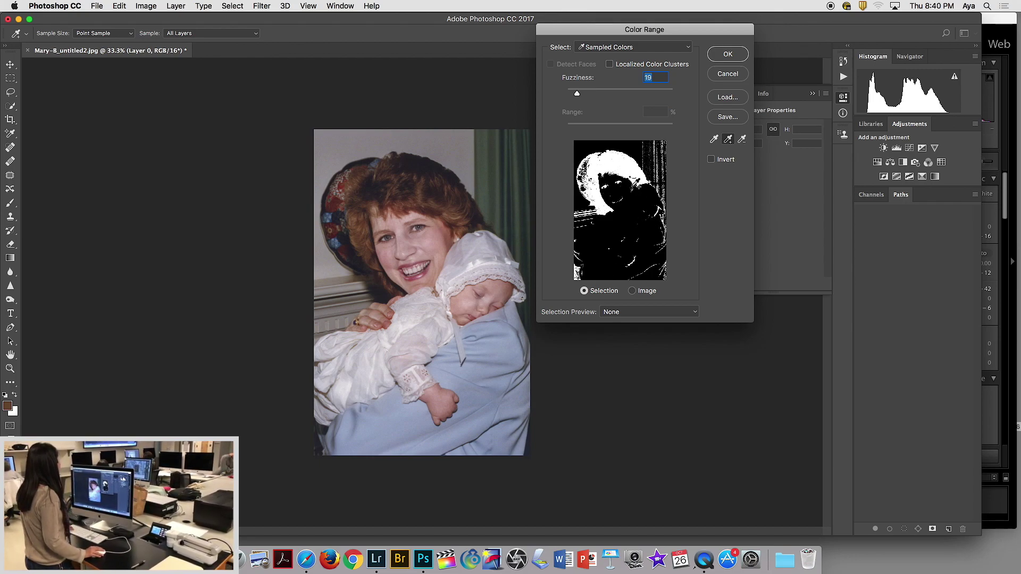
mouse_move(577, 93)
mouse_down()
mouse_move(604, 94)
mouse_move(577, 94)
mouse_up()
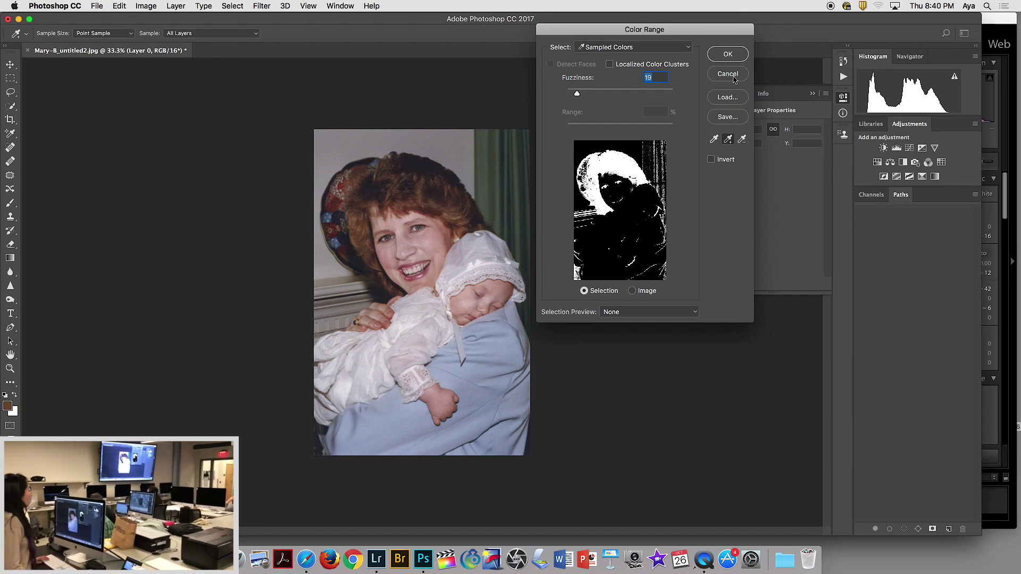
Step: Reset the Color Range settings to discard the hair samples without closing the dialog
click(724, 140)
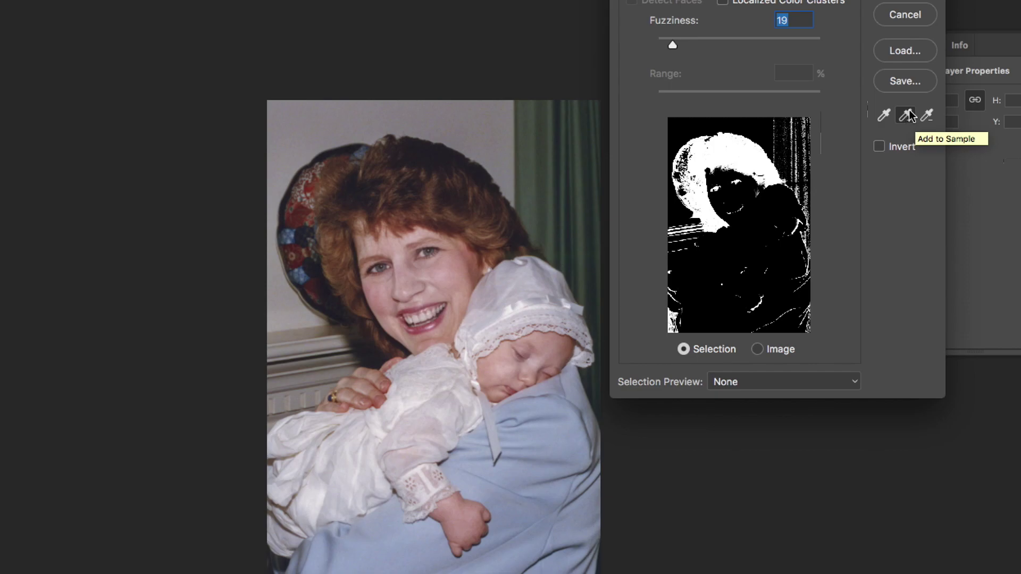
key(super)
key(alt)
key(super)
key(ctrl)
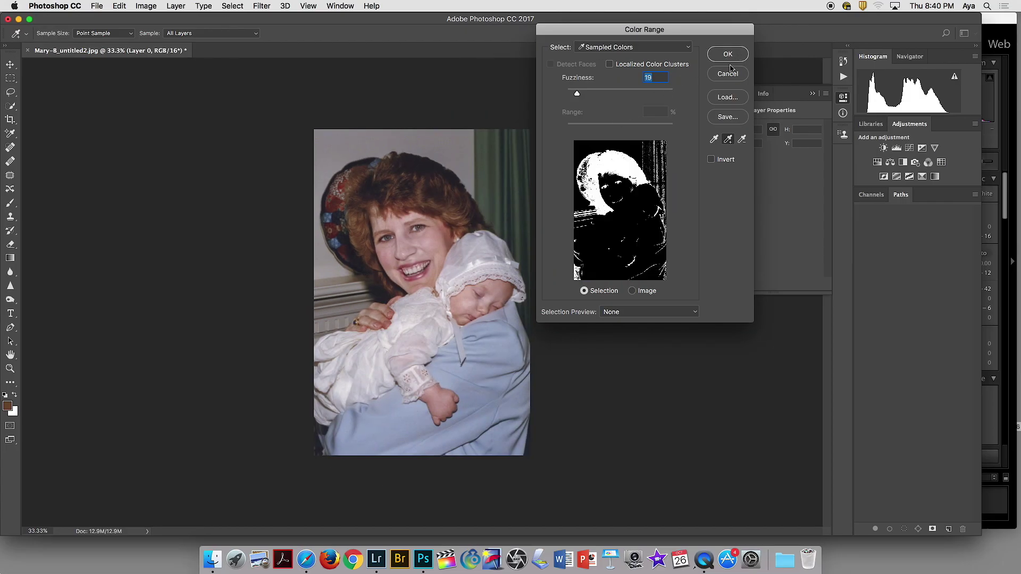
key(alt)
alt+click(727, 74)
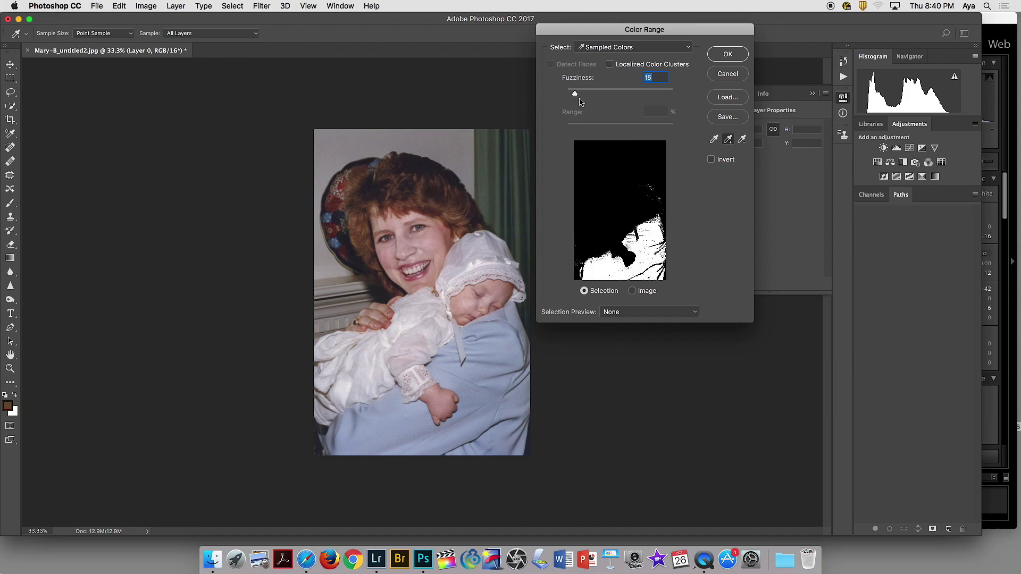
Step: Raise Fuzziness to 200, try the Skin Tones preset for the Color Range selection, and reduce Fuzziness to 42
drag(576, 94, 674, 94)
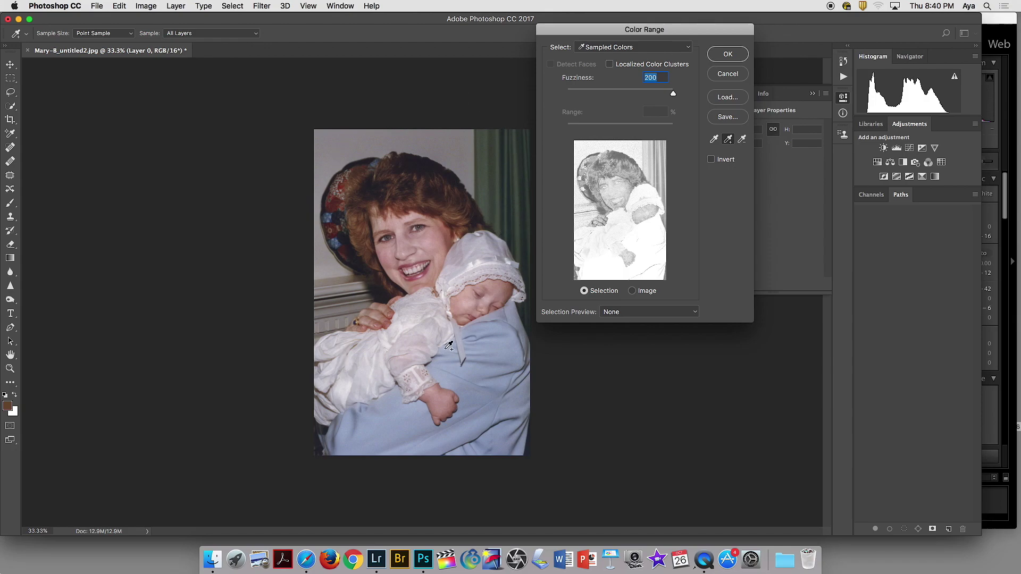
click(626, 48)
click(568, 48)
click(615, 47)
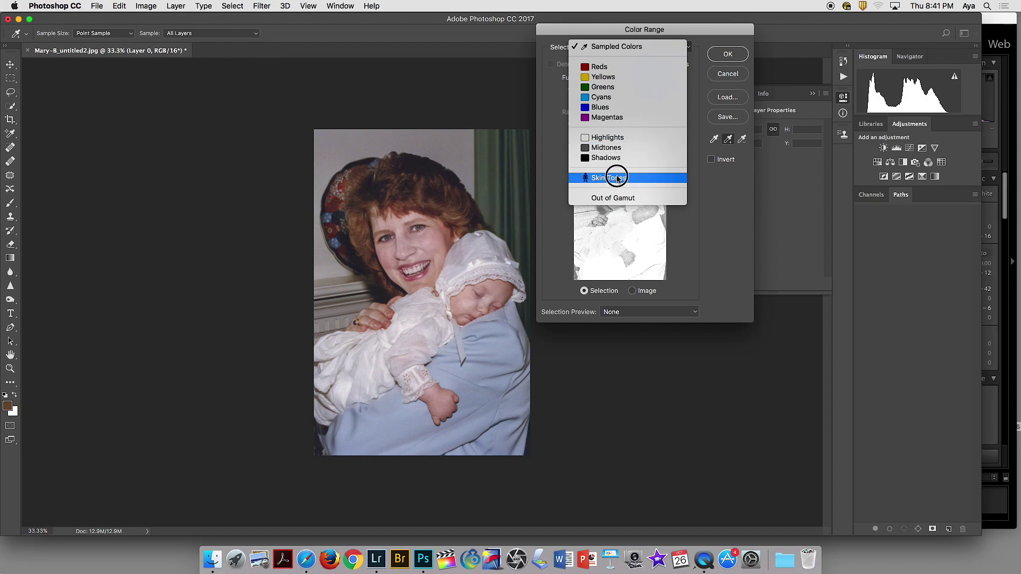
click(618, 179)
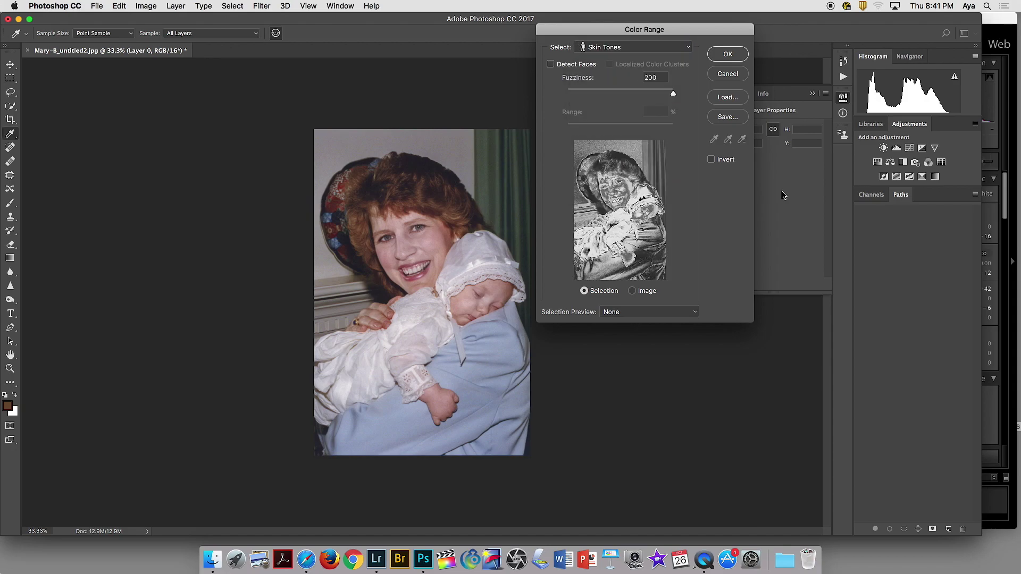
drag(676, 93, 589, 93)
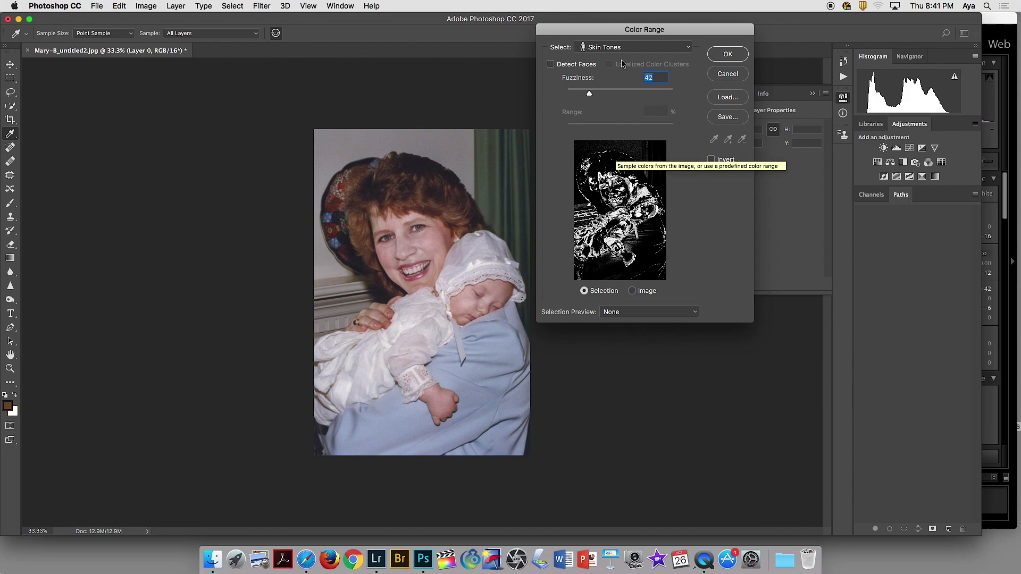
Step: Switch Color Range back to Sampled Colors, raise Fuzziness to 200 and sample the skin on the woman's face
click(611, 47)
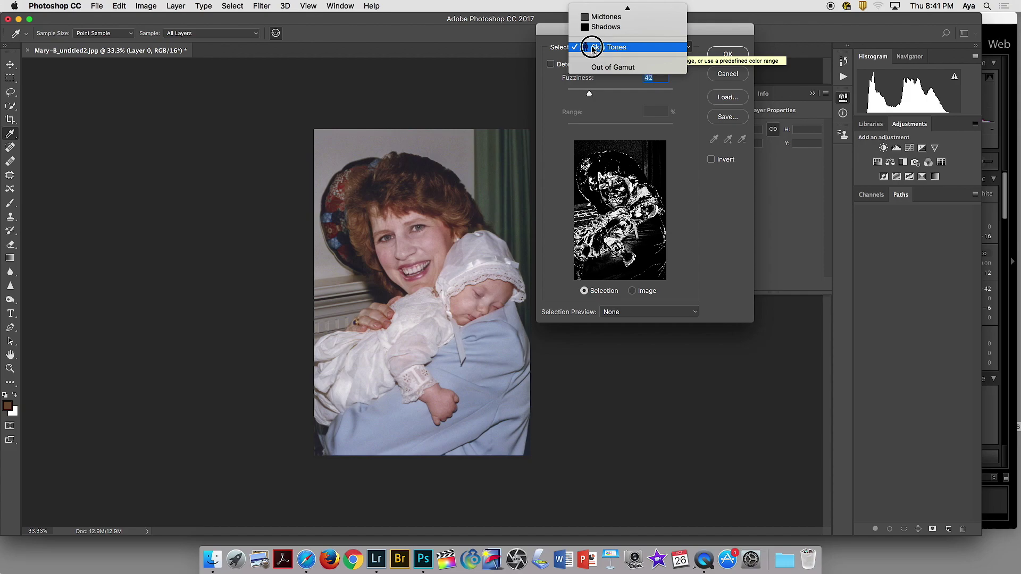
mouse_move(627, 8)
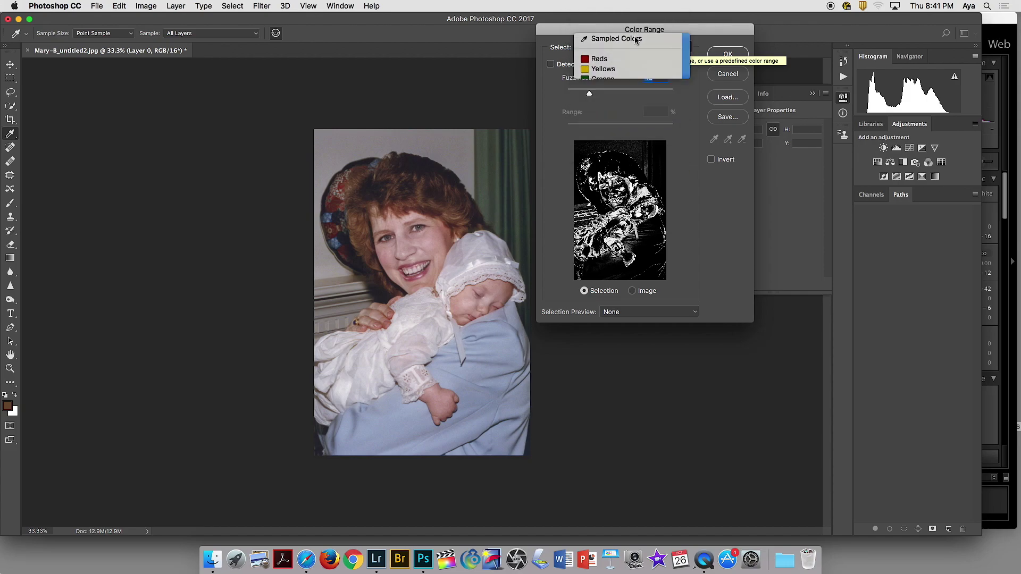
click(633, 36)
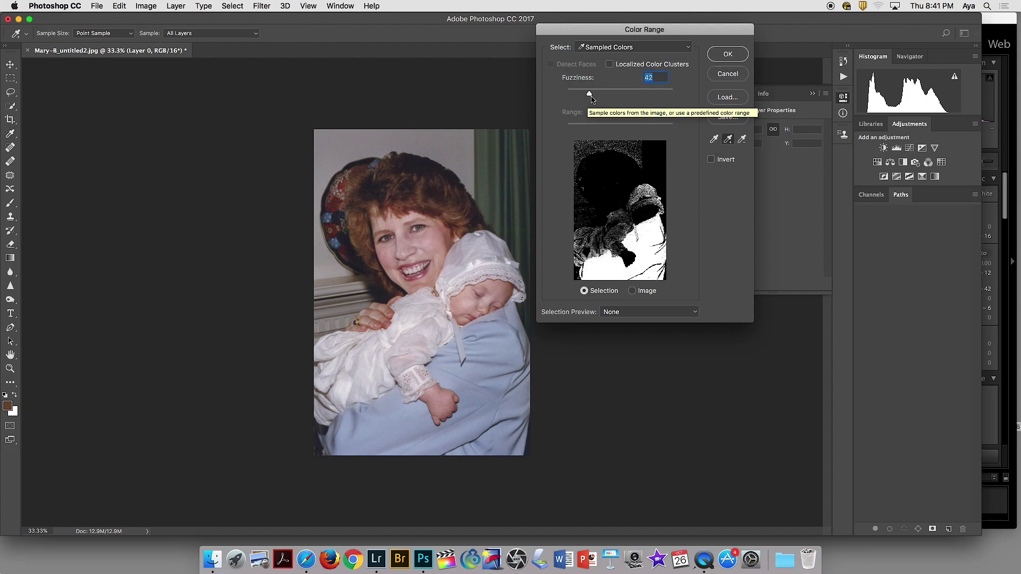
drag(589, 93, 684, 93)
click(714, 138)
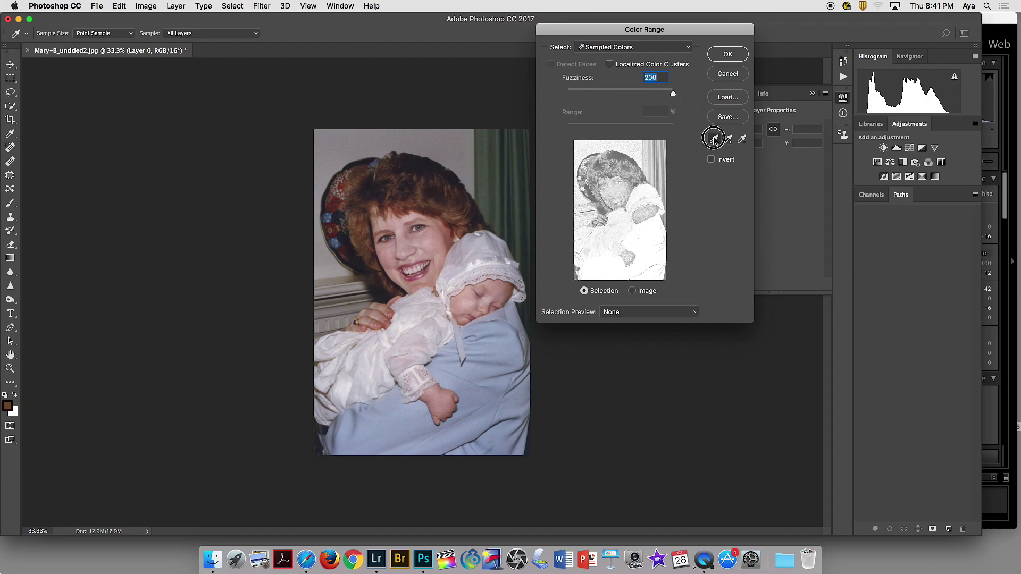
click(439, 249)
Step: Lower the Fuzziness, add another skin shade to the sampled colors and apply the Color Range selection
drag(674, 98, 579, 95)
click(728, 140)
click(629, 178)
click(727, 54)
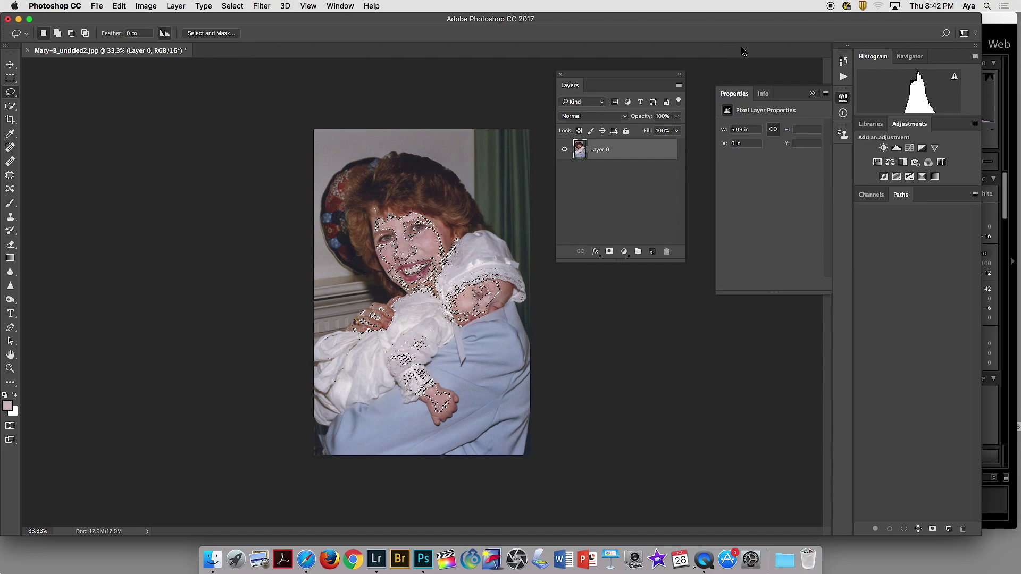
Step: Brighten the selected skin with a Curves adjustment layer, mapping input 100 to output 131, and feather its layer mask
click(911, 149)
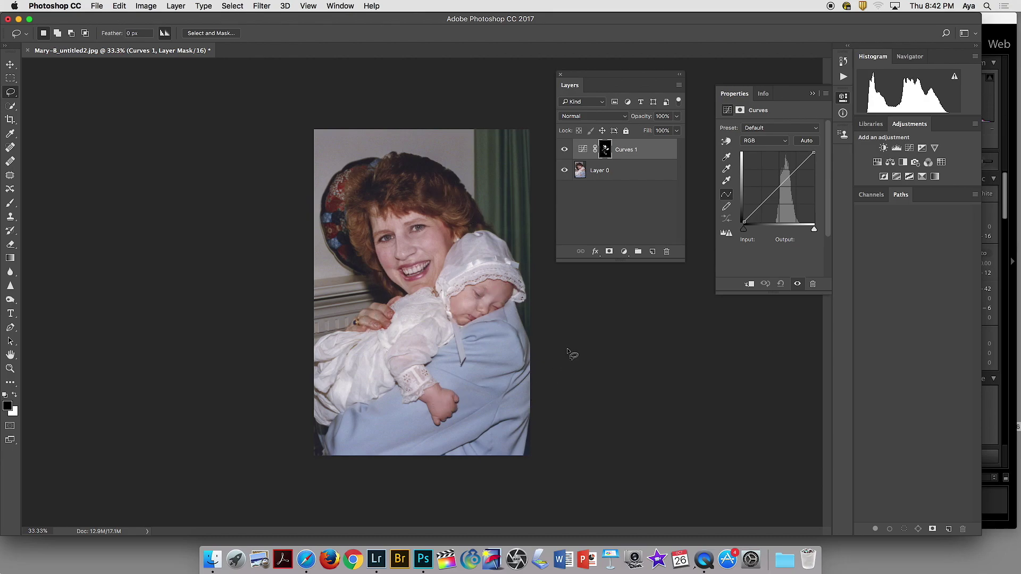
mouse_move(777, 190)
mouse_down()
mouse_move(779, 201)
mouse_move(773, 190)
mouse_up()
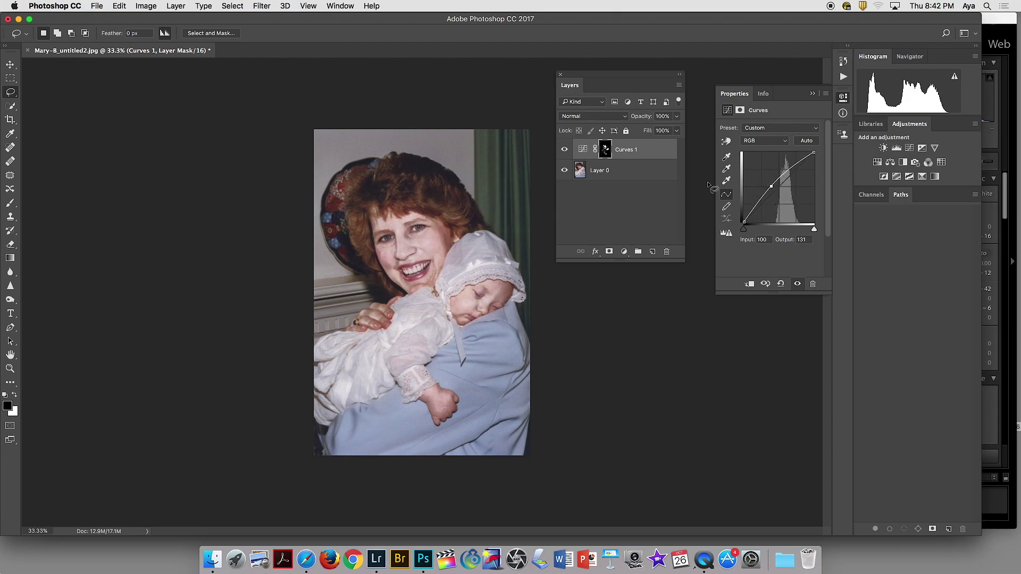
click(607, 152)
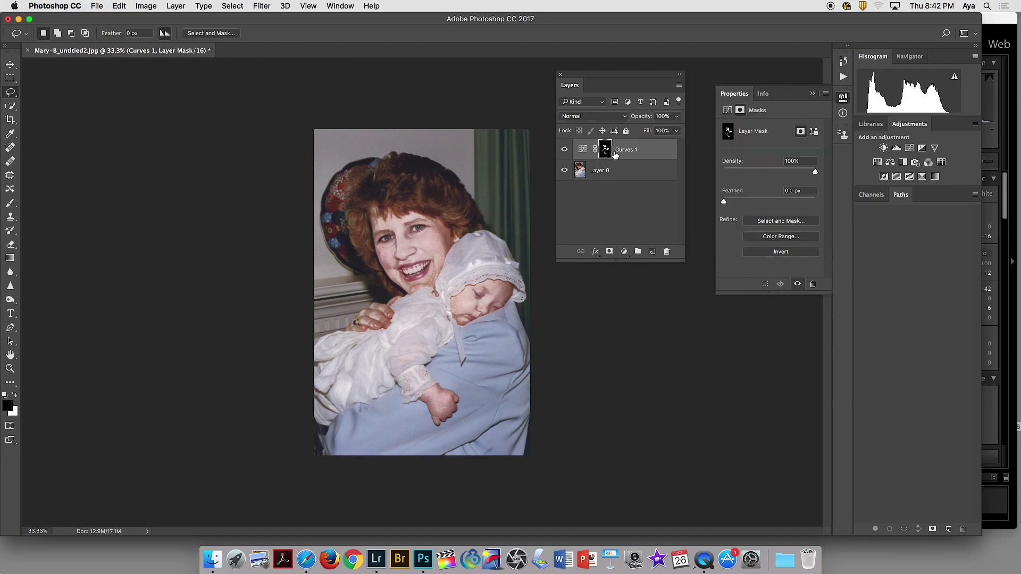
drag(727, 202, 762, 200)
Step: Return to the Curves settings and remove the brightening point from the RGB curve
click(583, 150)
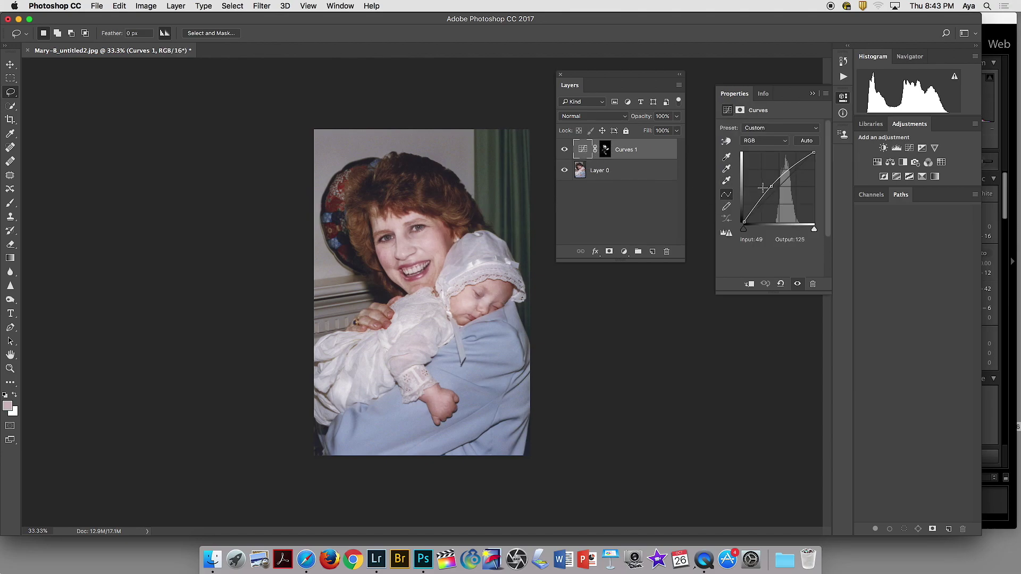
drag(772, 189, 825, 227)
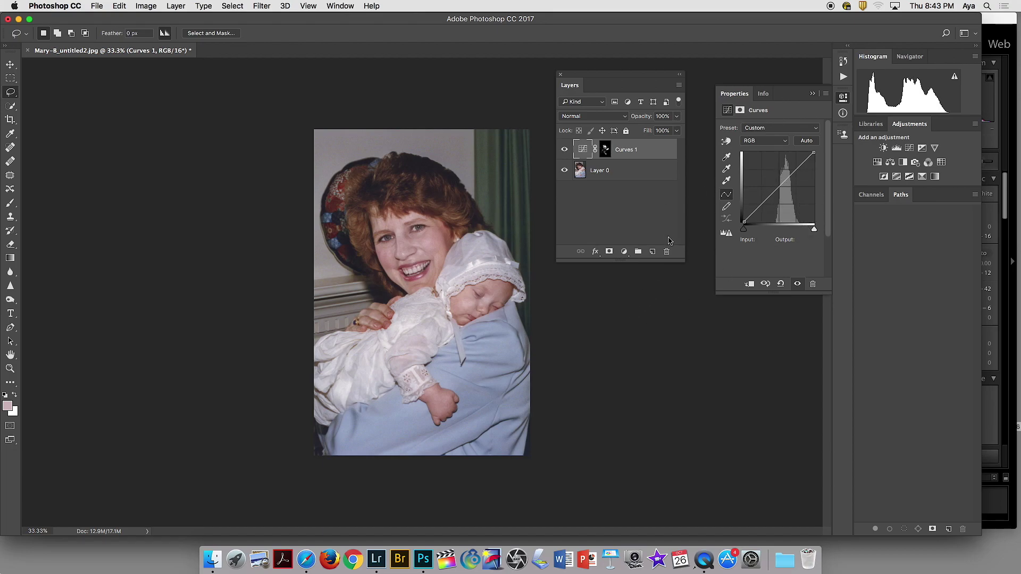
drag(767, 142, 798, 213)
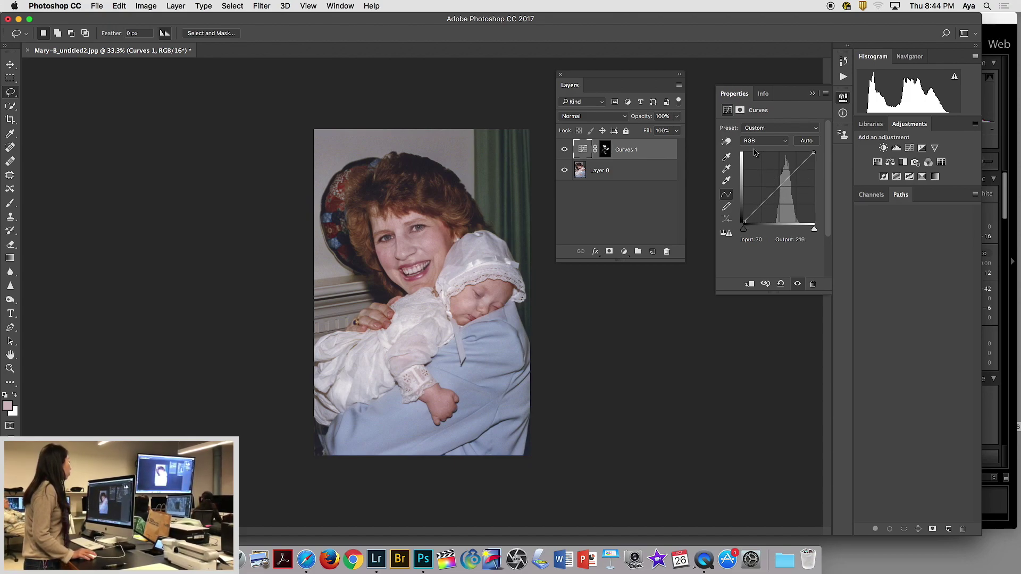
Step: Add a curve point at input 150 by sampling the woman's face with the on-image adjustment tool, and lower its output to 134
click(726, 141)
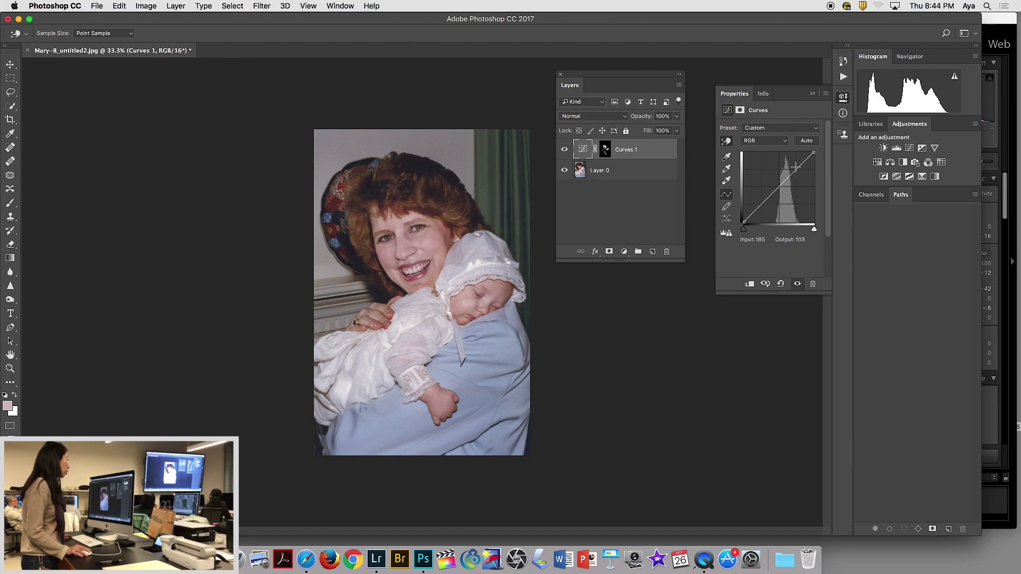
click(435, 233)
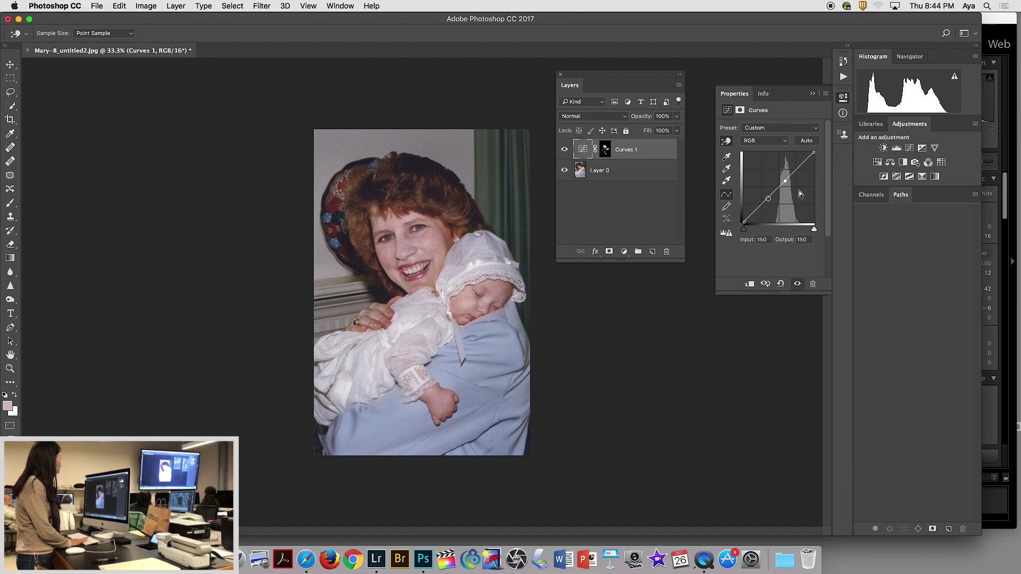
key(Up)
key(Up)
key(Up)
key(Up)
key(Up)
key(Up)
key(Up)
key(Up)
key(Up)
key(Up)
key(Up)
key(Up)
key(Up)
key(Up)
key(Down)
key(Down)
key(Down)
key(Down)
key(Down)
key(Down)
key(Down)
key(Down)
key(Down)
key(Down)
key(Down)
key(Down)
key(Down)
key(Down)
key(Down)
key(Down)
key(Down)
key(Down)
key(Down)
key(Down)
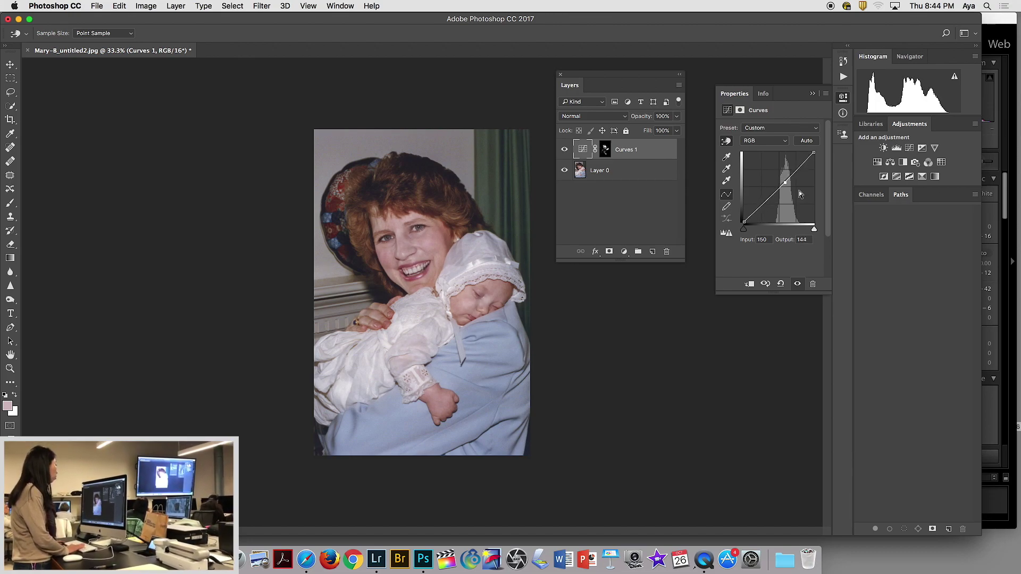
key(Down)
key(Down)
key(Down)
key(Down)
key(Down)
key(Down)
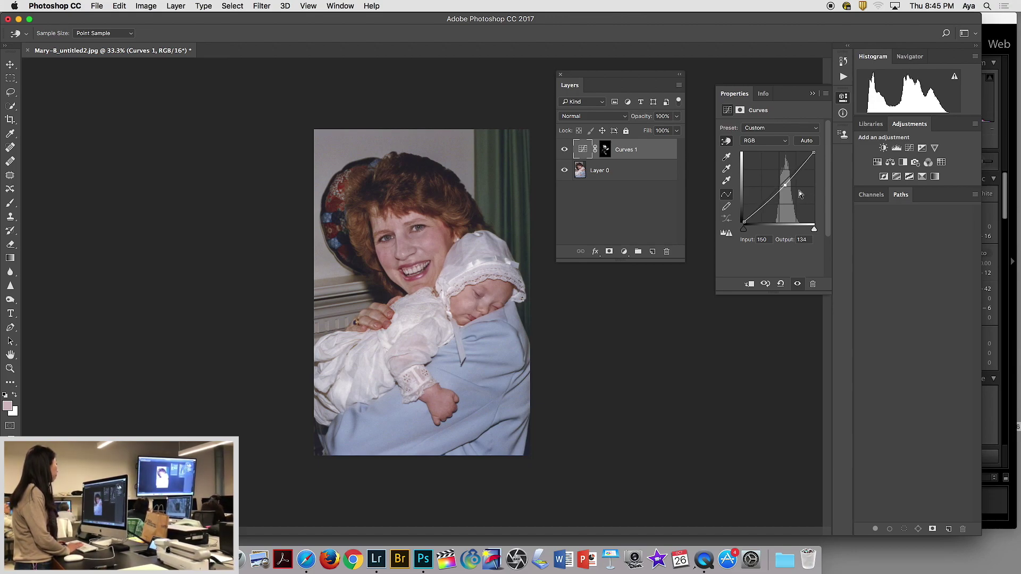
Step: Compare the portrait with and without the Curves 1 adjustment by toggling the layer's visibility
click(564, 149)
click(564, 150)
click(564, 150)
click(564, 149)
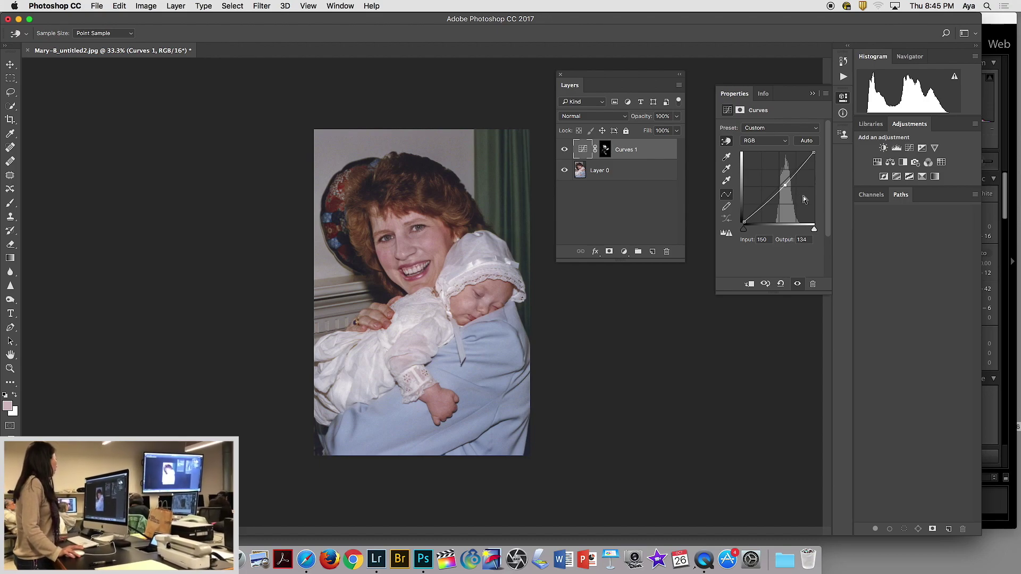
Step: Add a point at input 148 on the Green curve by sampling the woman's face with the on-image adjustment tool
click(782, 143)
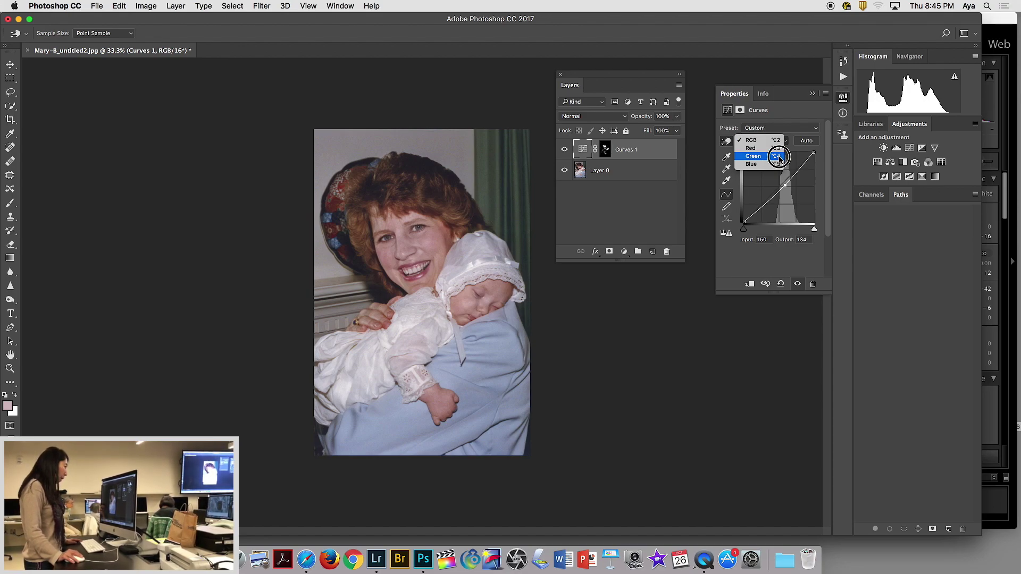
click(780, 158)
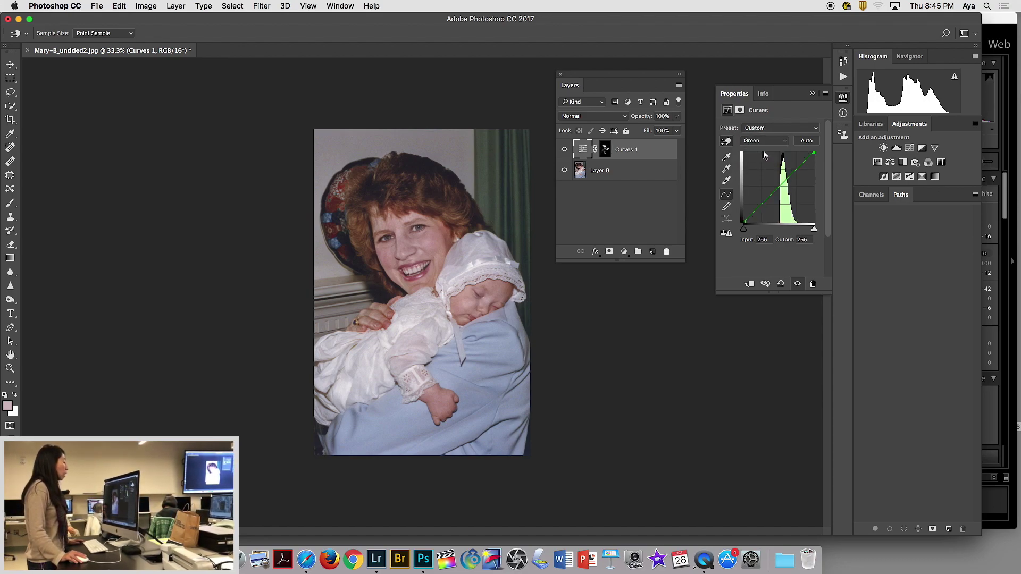
click(727, 142)
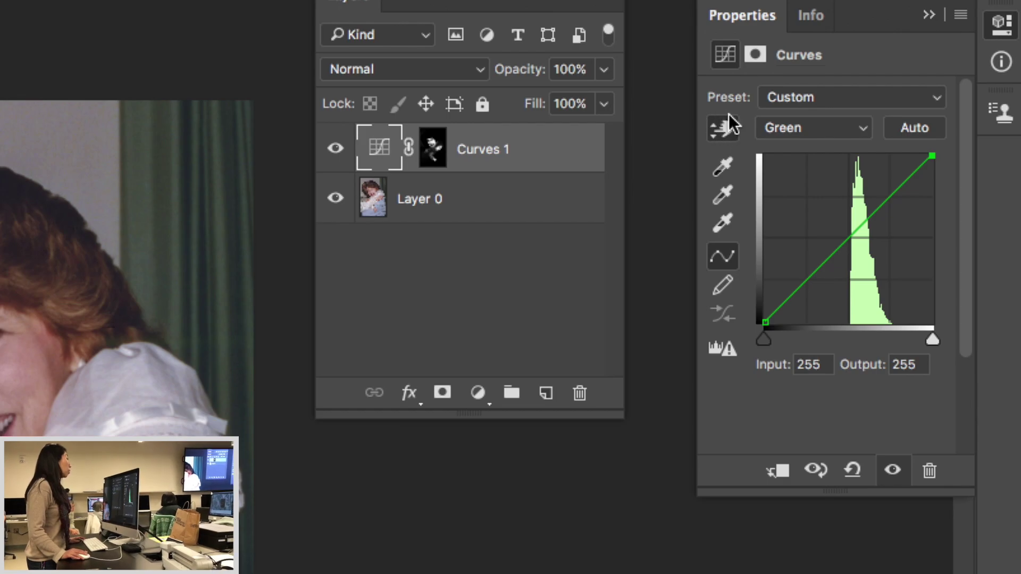
click(727, 130)
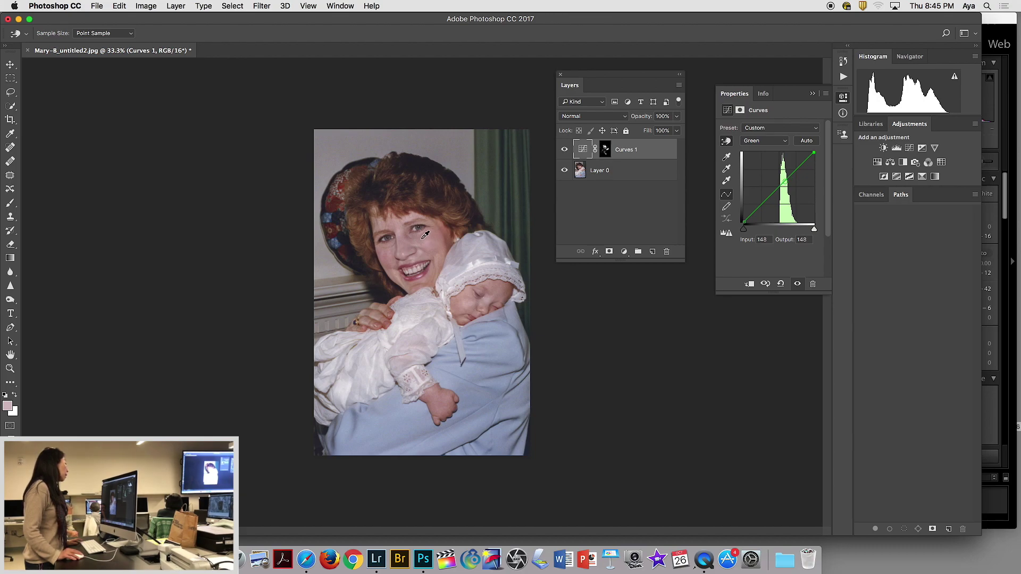
click(425, 234)
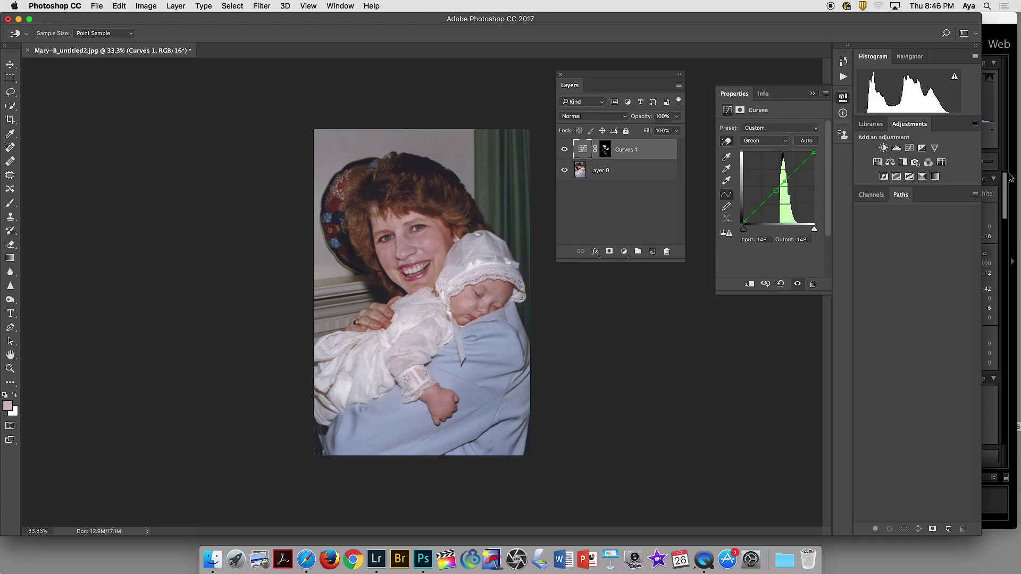
click(785, 182)
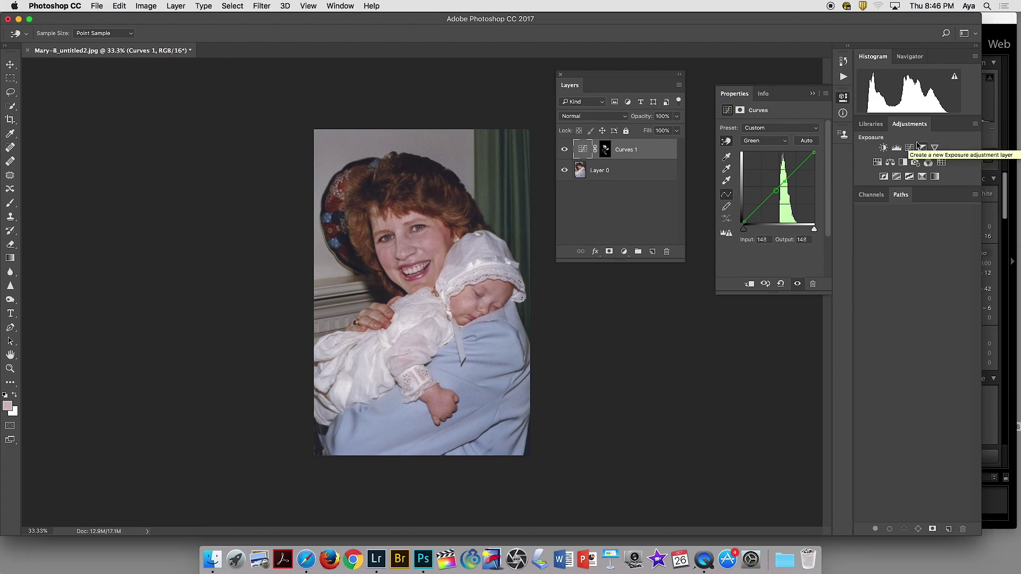
Step: Try raising the output of the Green curve's skin-tone point to 164
key(Up)
key(Up)
key(Up)
key(Up)
key(Up)
key(Up)
key(Up)
key(Up)
key(Up)
key(Up)
key(Up)
key(Up)
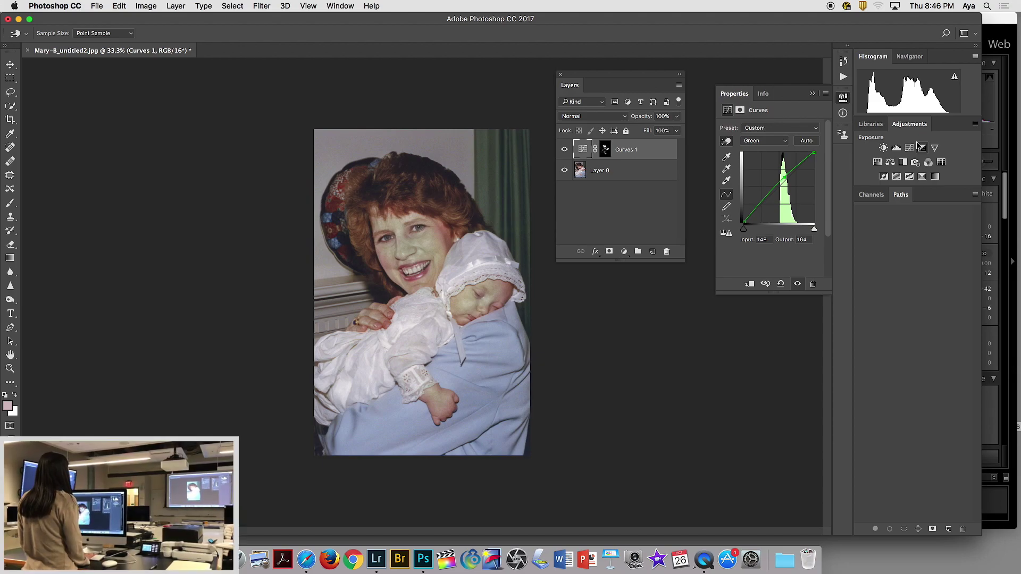
Step: Lower the output of the Green curve's skin-tone point to 144
key(Down)
key(Down)
key(Down)
key(Down)
key(Down)
key(Down)
key(Down)
key(Down)
key(Down)
key(Down)
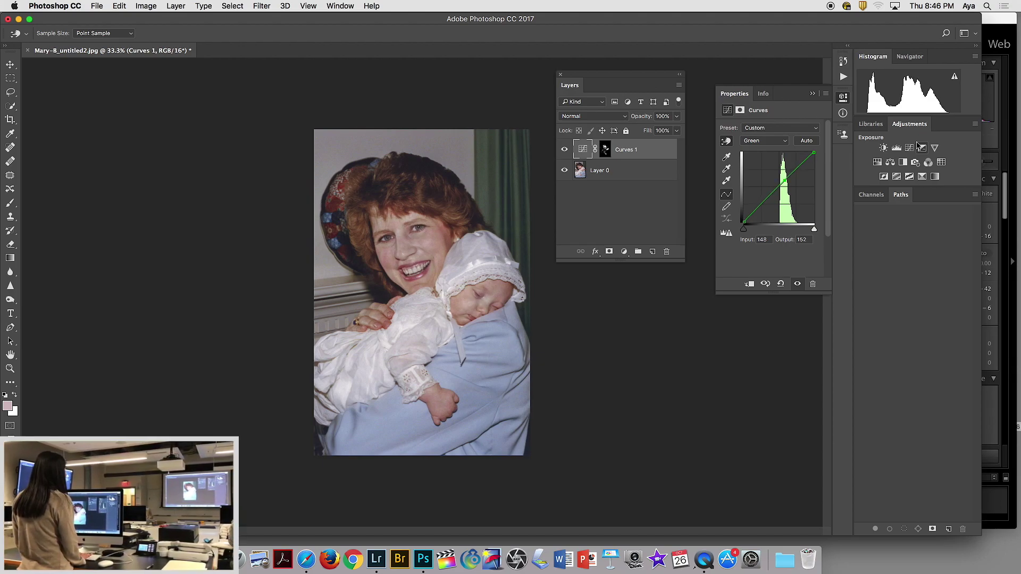
key(Down)
key(Down)
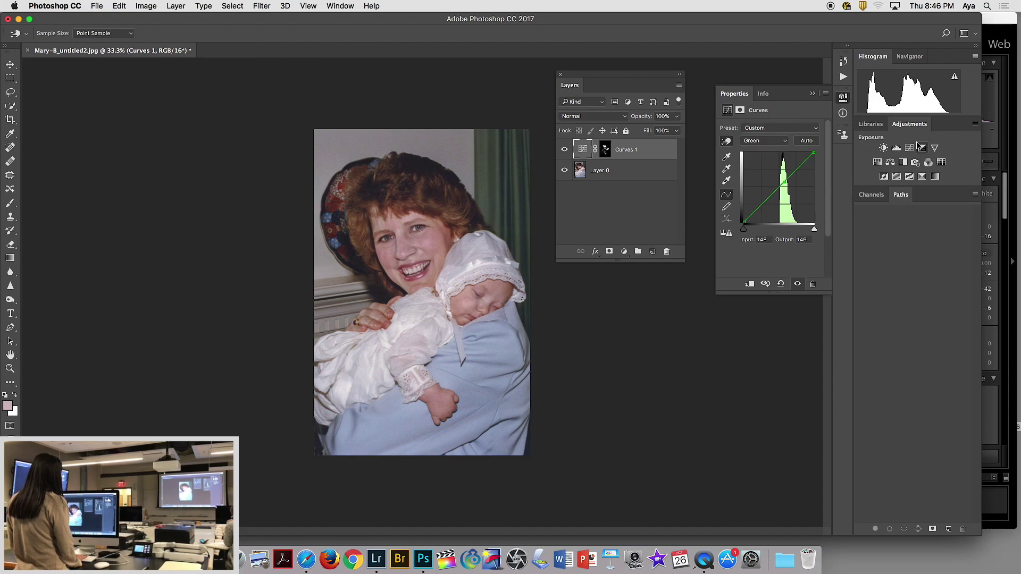
key(Down)
key(Down)
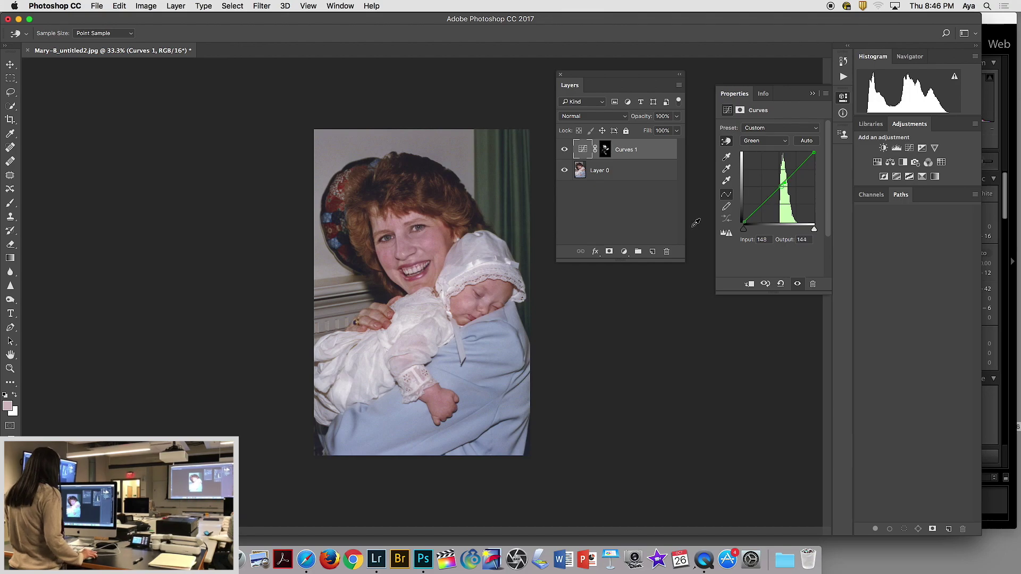
Step: Toggle the Curves 1 layer's visibility repeatedly to examine the effect of the green adjustment on the skin
click(565, 151)
click(565, 151)
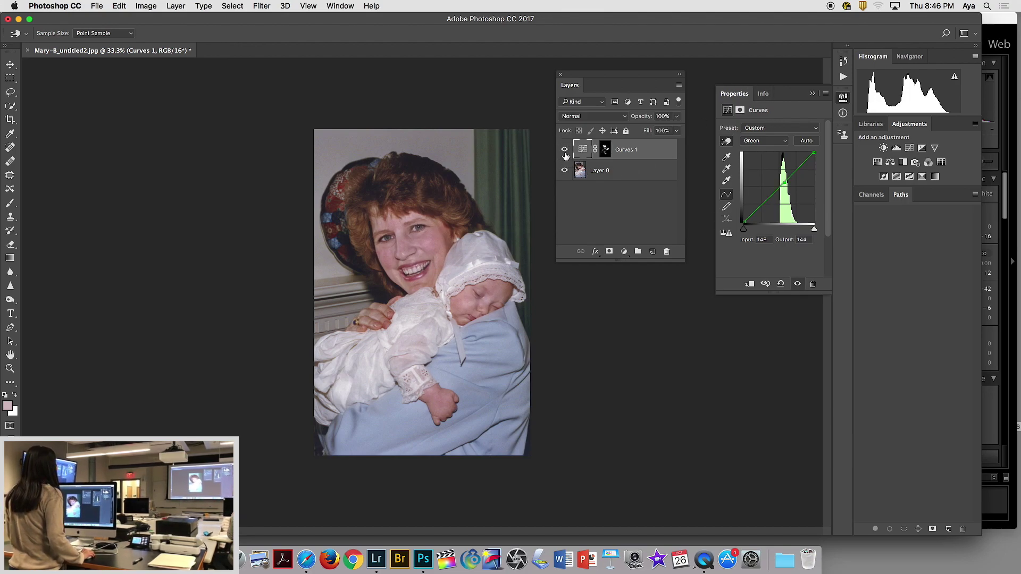
click(565, 152)
click(565, 152)
click(565, 153)
click(565, 152)
click(565, 152)
click(565, 153)
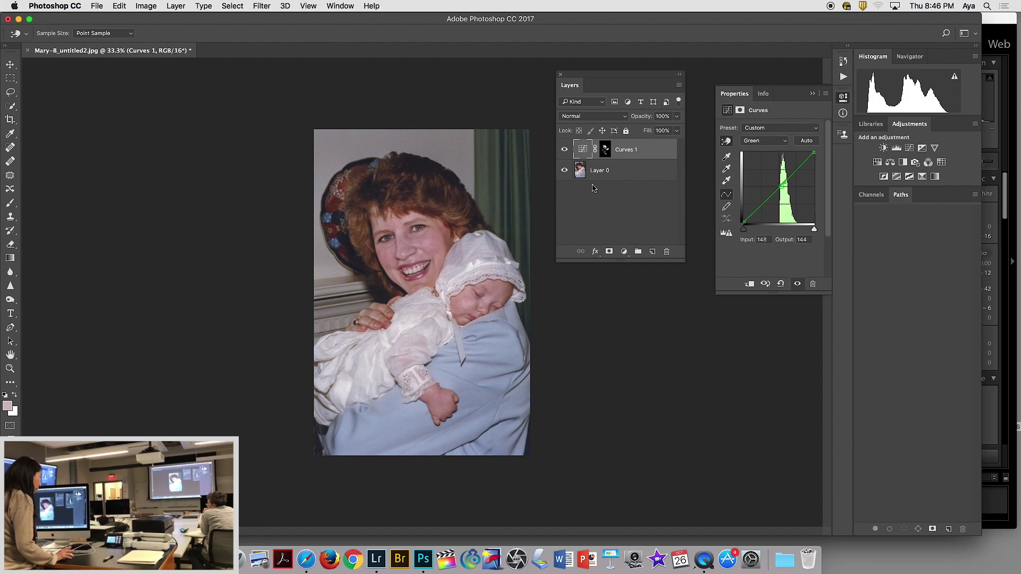
Step: Add a point at input 142 on the Blue curve by sampling the woman's face, and lower its output to 138
click(582, 151)
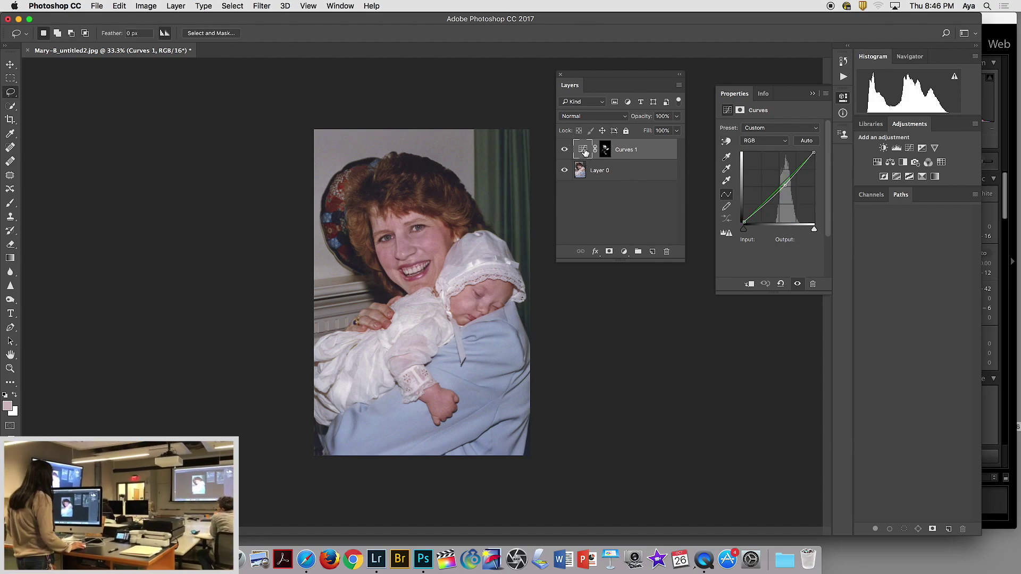
click(764, 141)
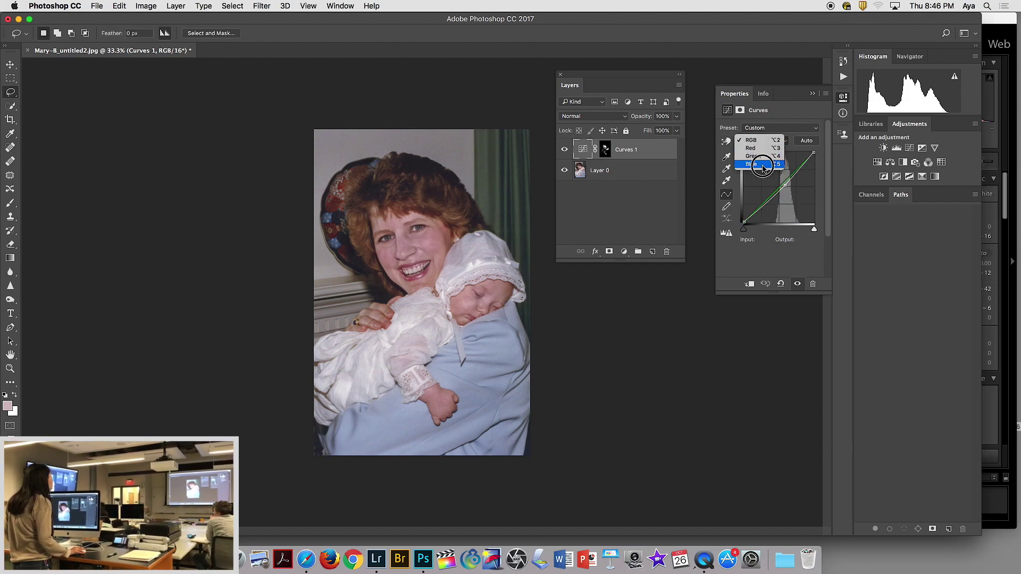
click(761, 163)
click(726, 141)
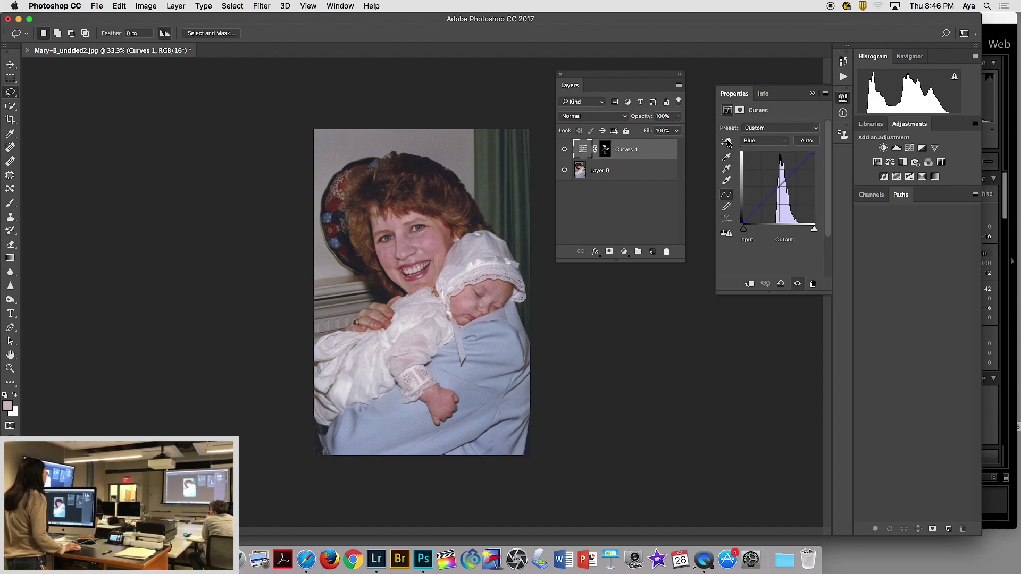
click(422, 236)
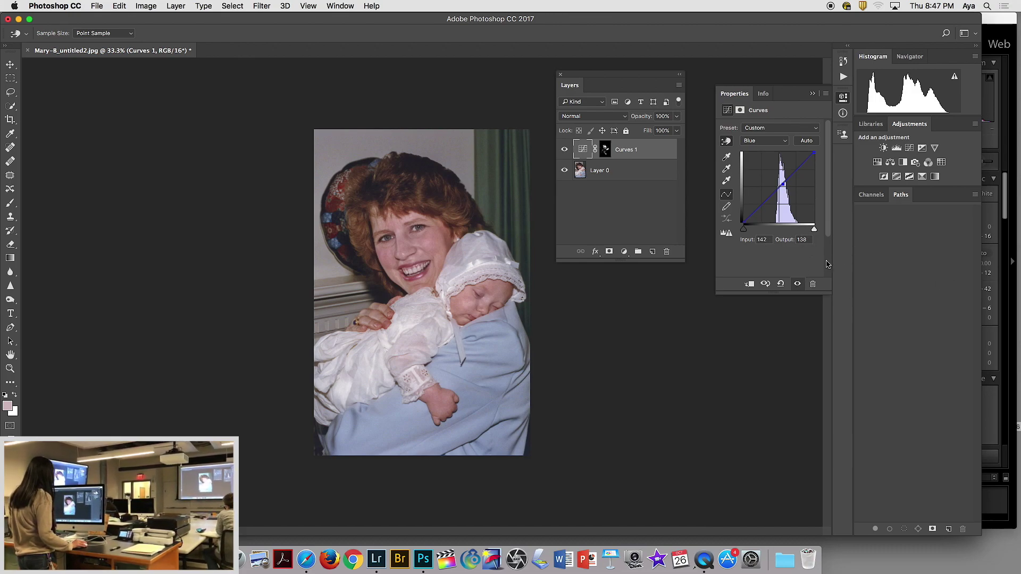
Step: Examine the combined skin color correction before and after by toggling the Curves 1 layer's visibility
click(565, 150)
click(565, 150)
click(566, 150)
click(566, 150)
click(570, 150)
click(570, 150)
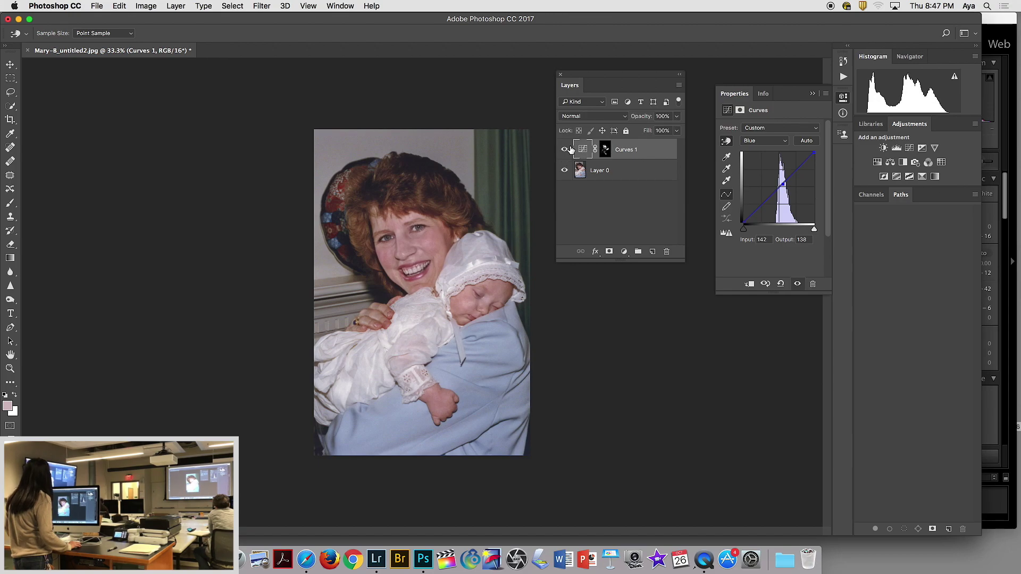
click(569, 149)
click(569, 150)
click(570, 150)
click(570, 150)
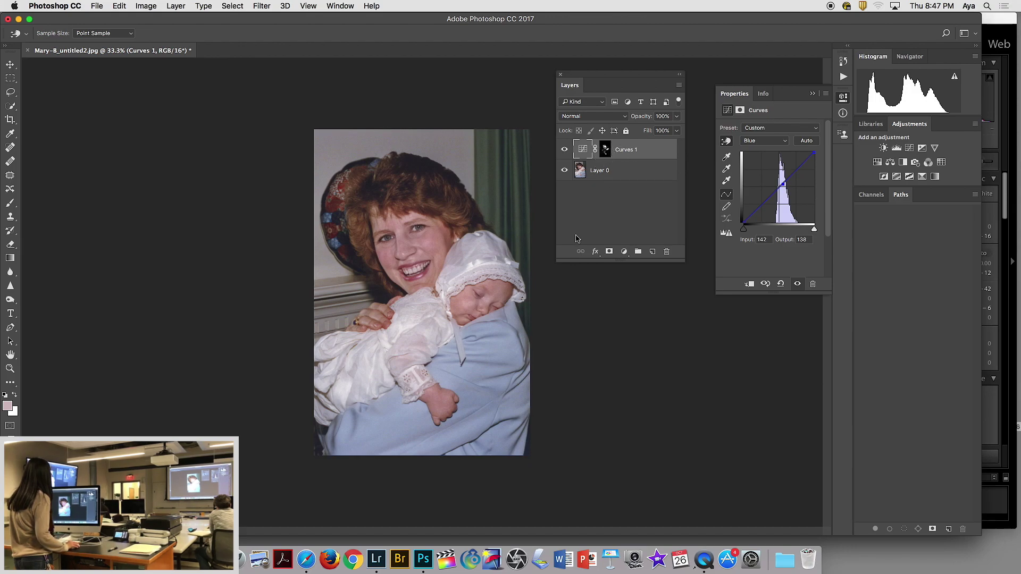
click(233, 5)
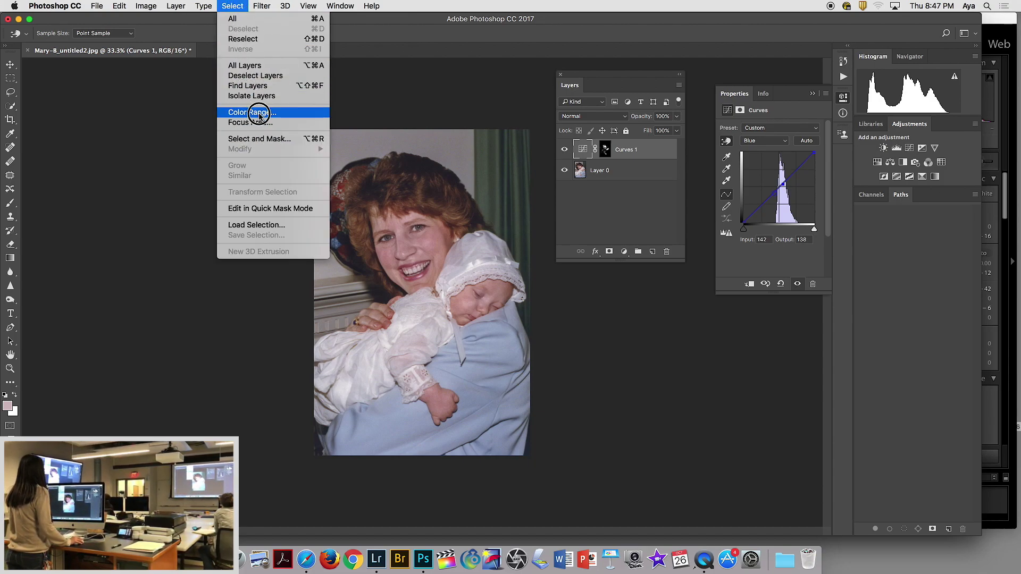
click(394, 42)
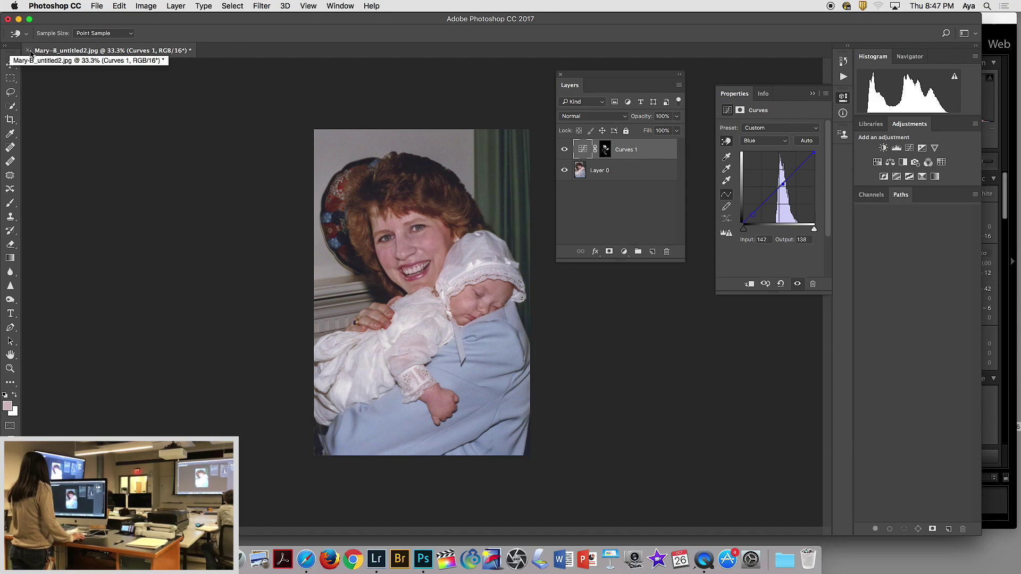
Step: Save the edited portrait and switch to the Library grid in Lightroom
key(super+s)
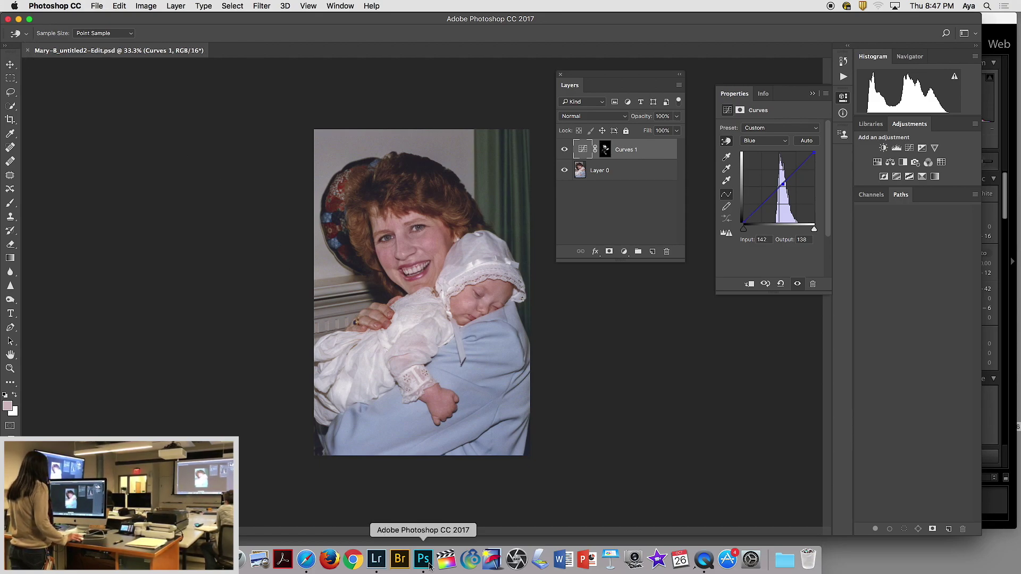
click(376, 559)
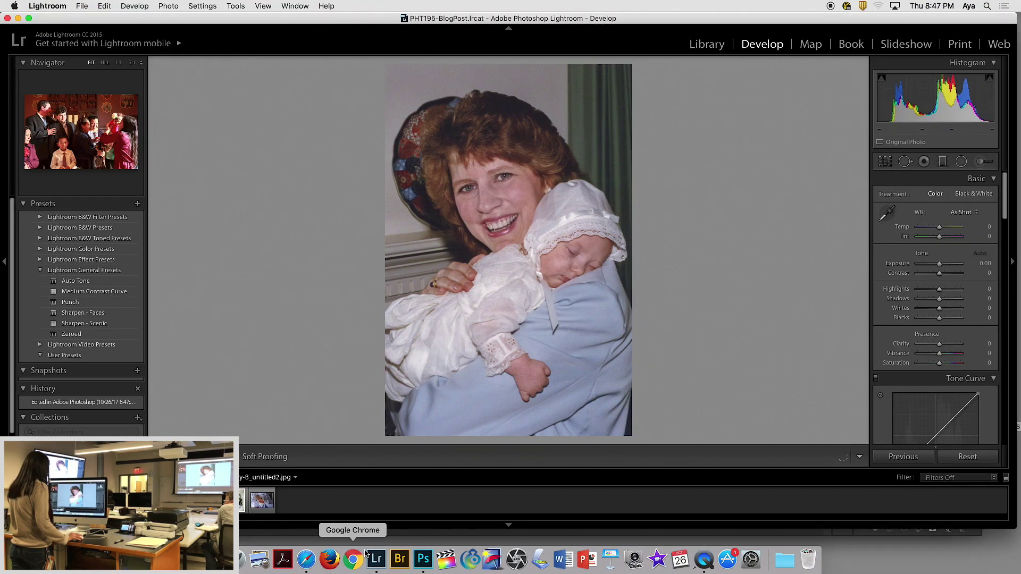
key(g)
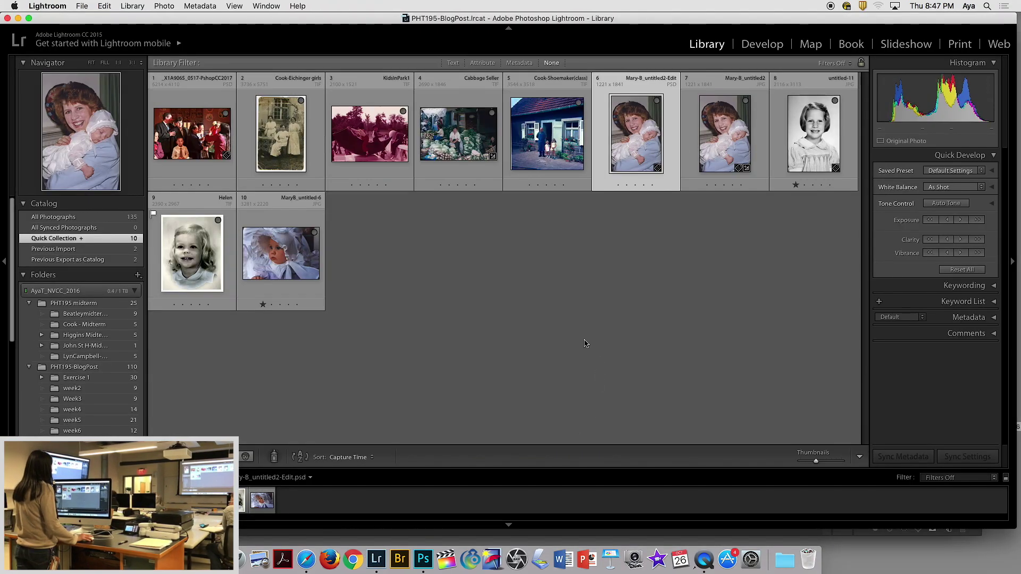
Step: Open Cabbage Seller.tif from the Quick Collection in the Develop module with a side-by-side before and after comparison
click(466, 141)
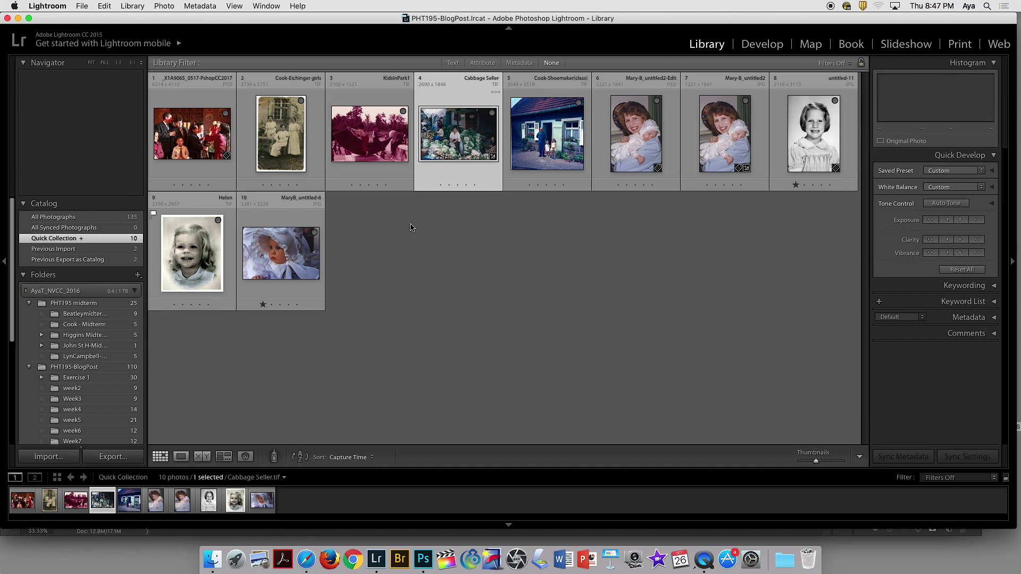
double_click(469, 145)
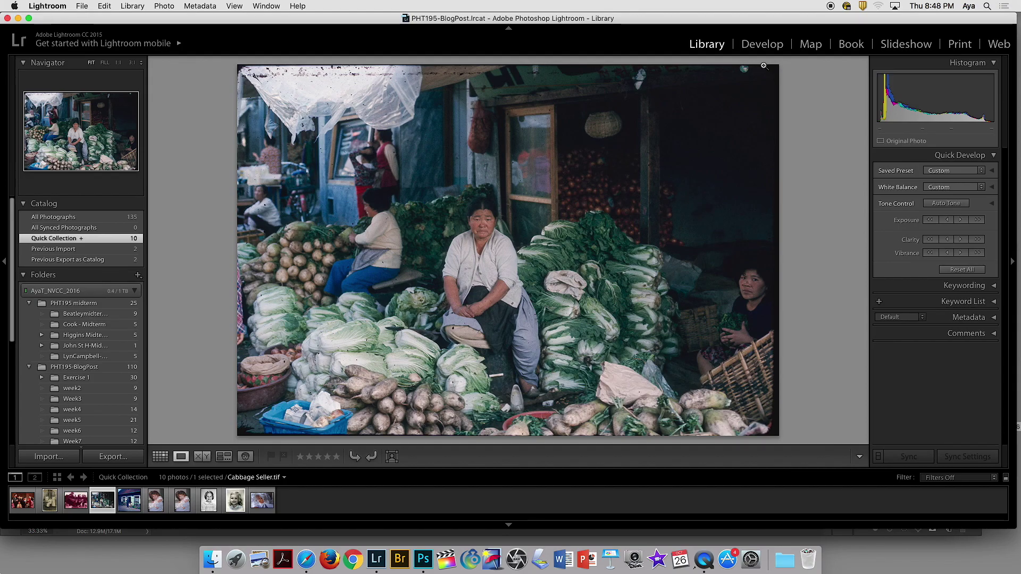
key(d)
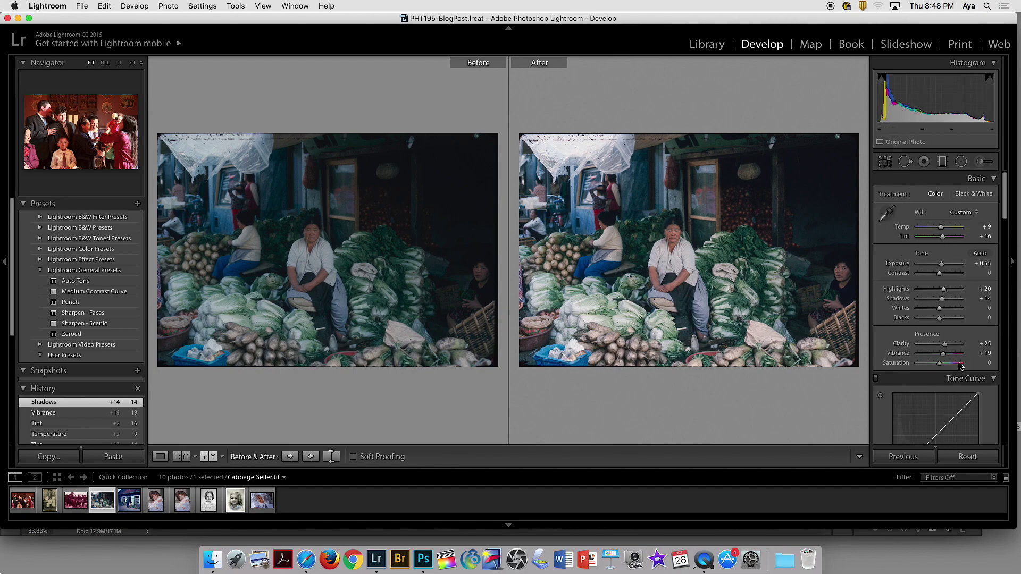
Step: Send Cabbage Seller.tif to Adobe Photoshop CC 2017 as a copy with Lightroom adjustments
right_click(713, 238)
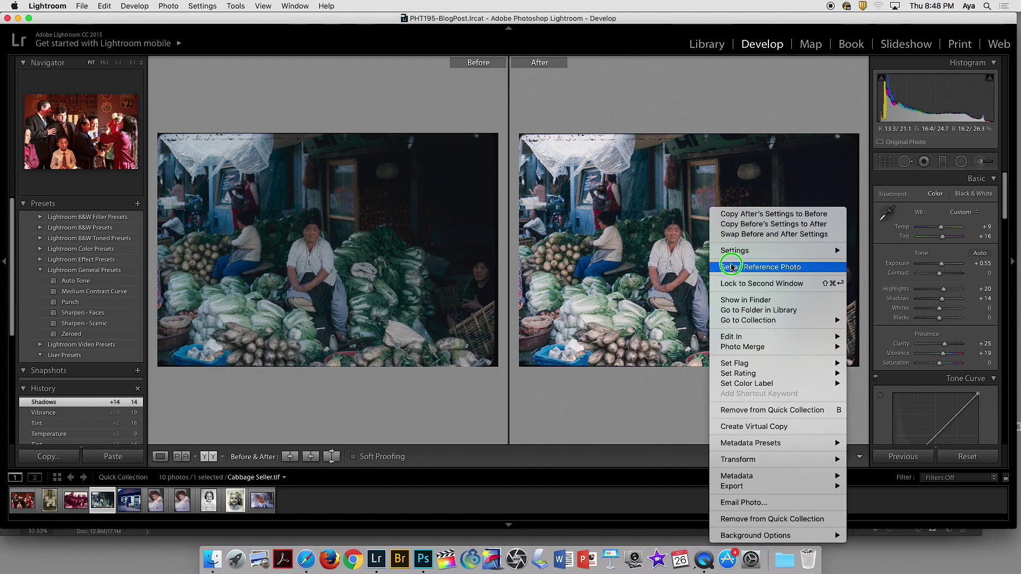
click(642, 302)
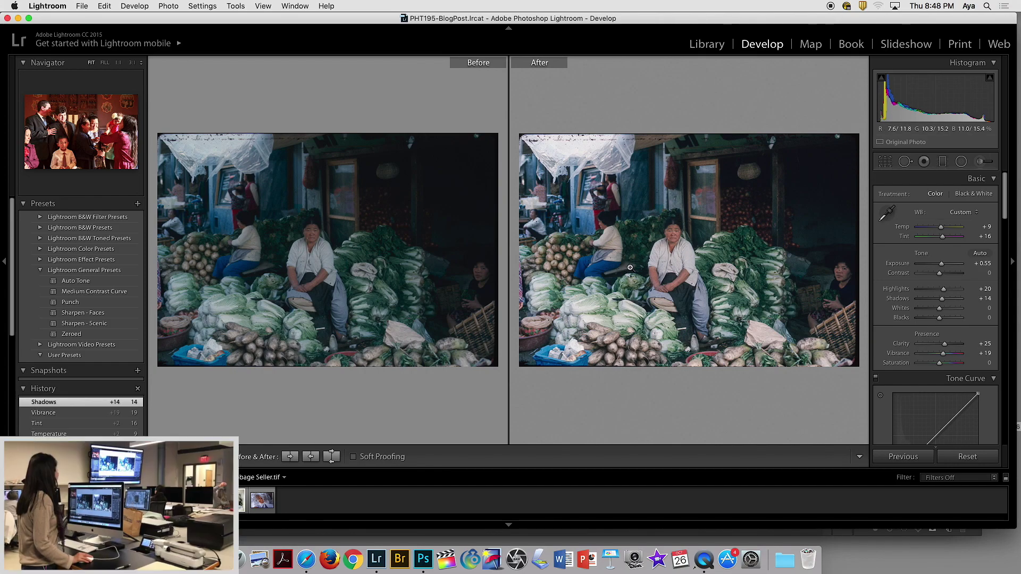
right_click(711, 237)
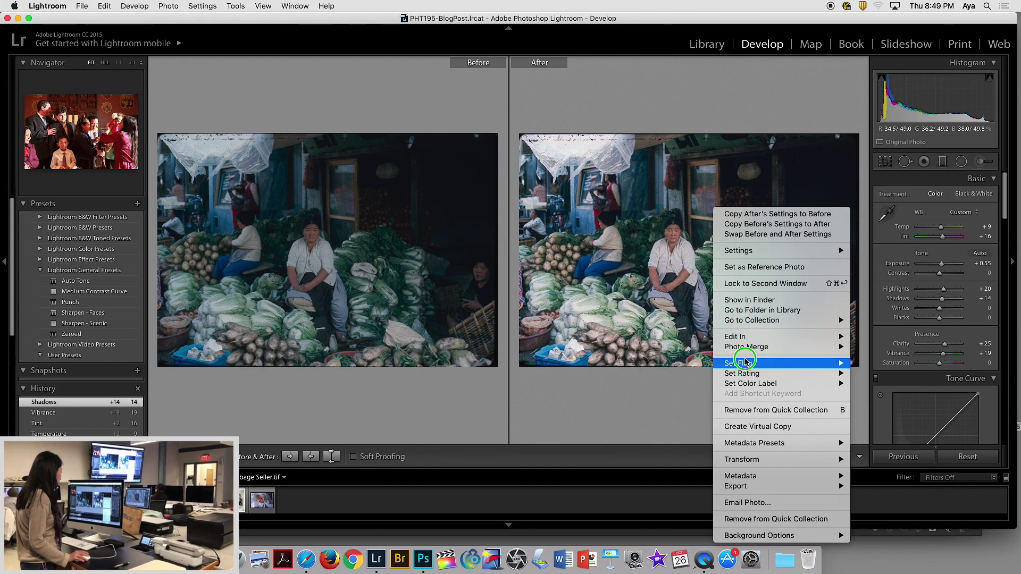
mouse_move(751, 337)
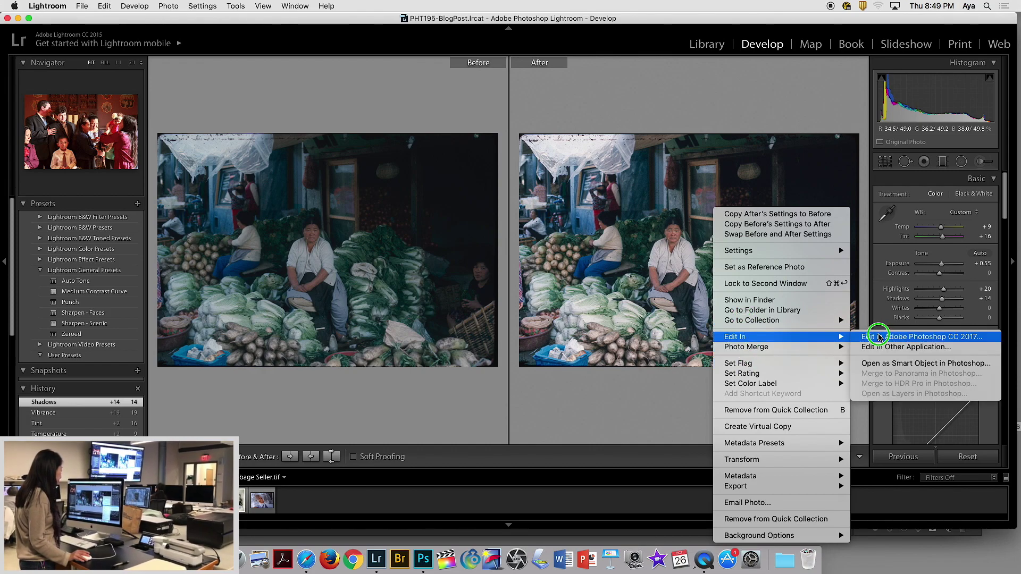
click(878, 334)
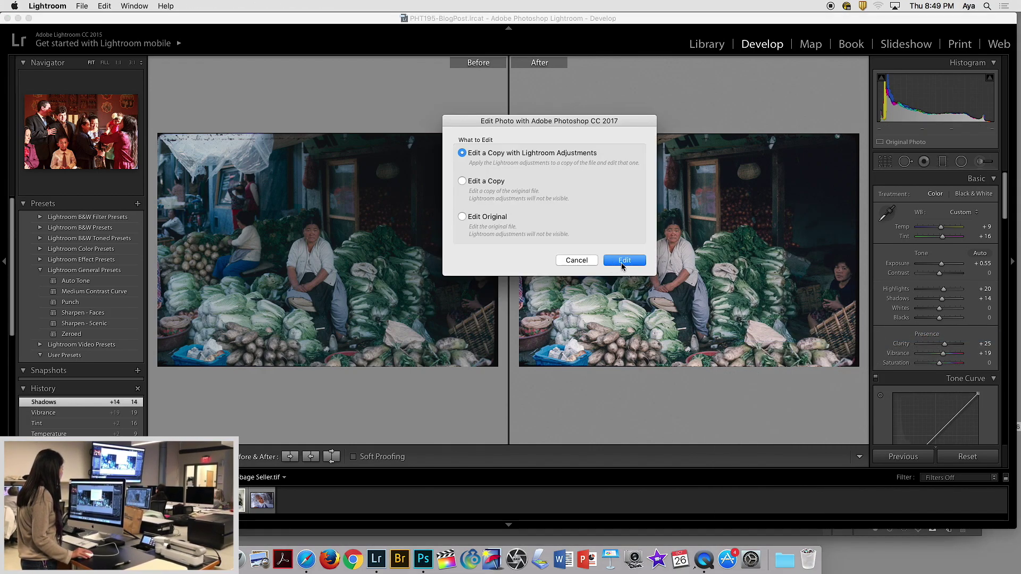
click(621, 260)
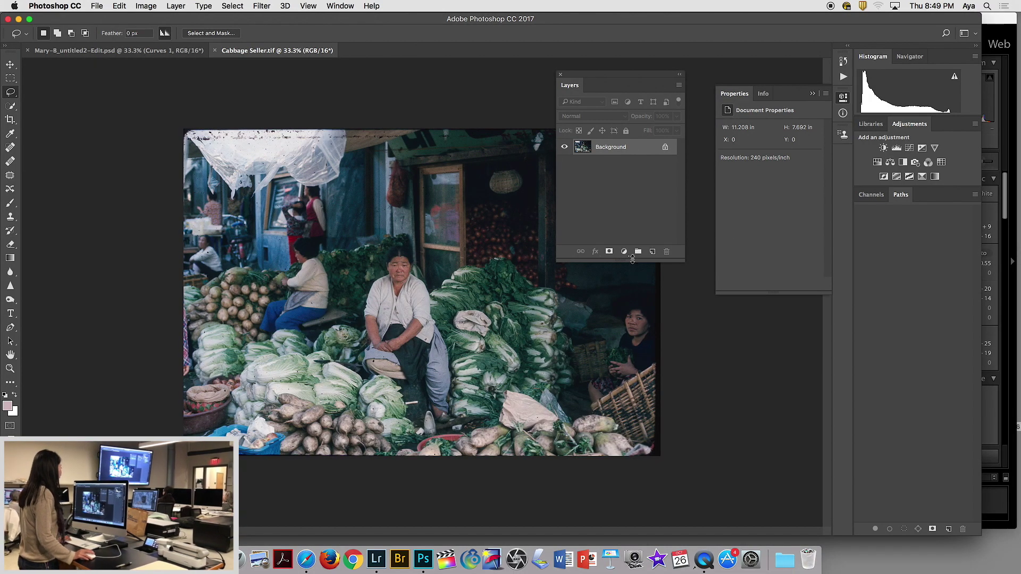
Step: Move the Layers panel off the market photo and collapse the Properties panel
drag(608, 74, 740, 100)
click(814, 93)
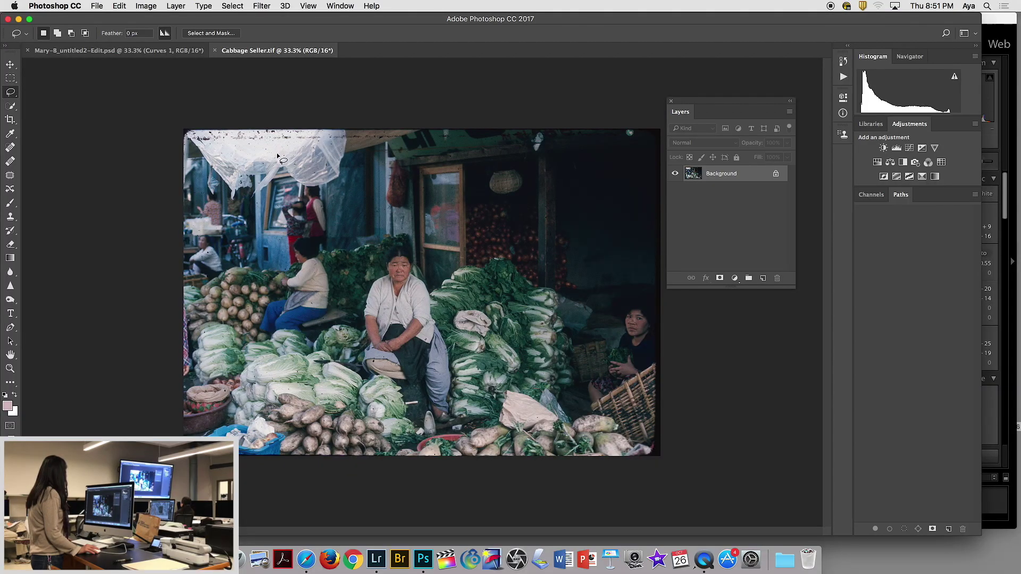
Step: Select the white plastic canopy with the Quick Selection tool and add a Curves adjustment masked to it
click(12, 106)
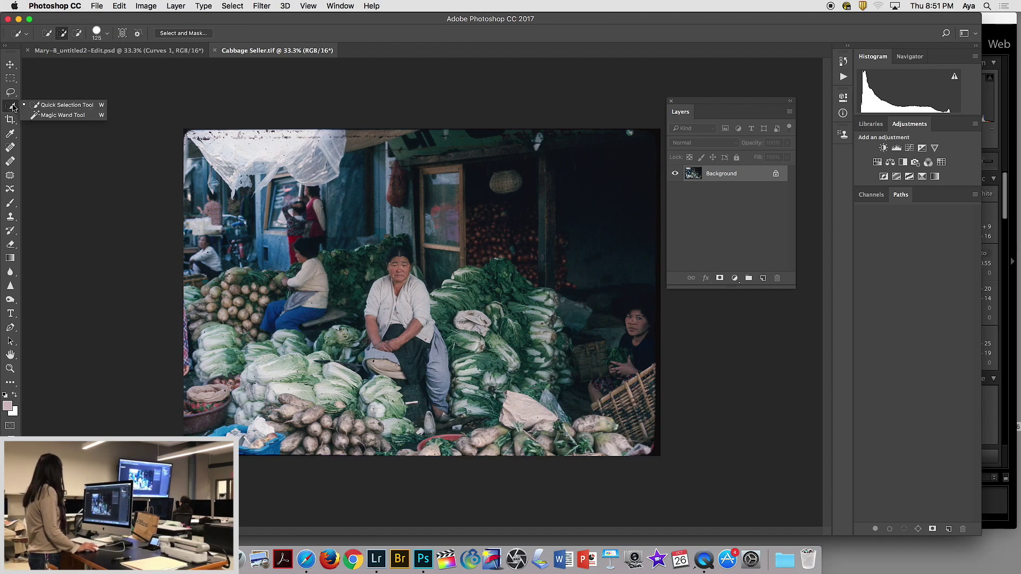
click(55, 108)
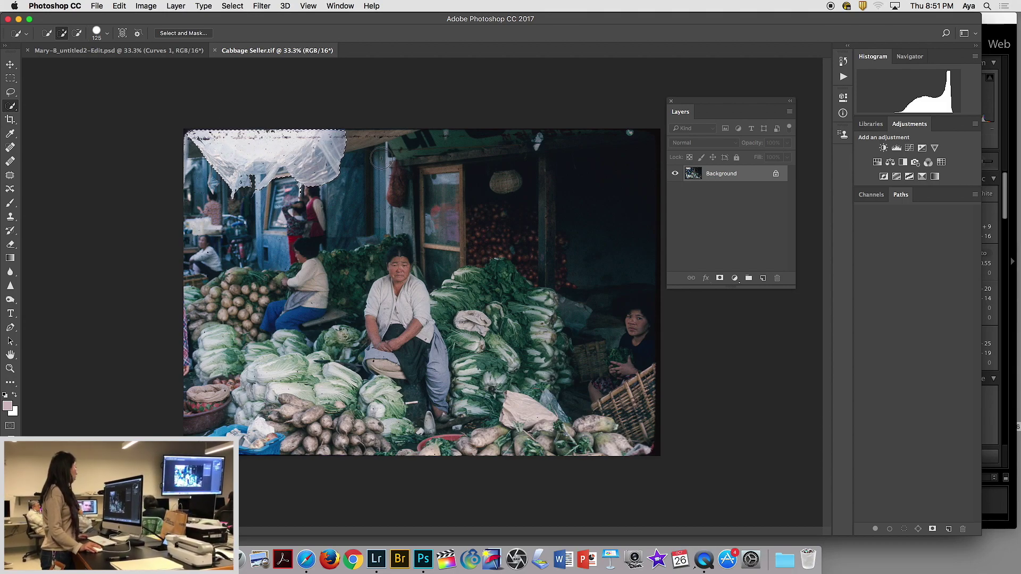
click(909, 151)
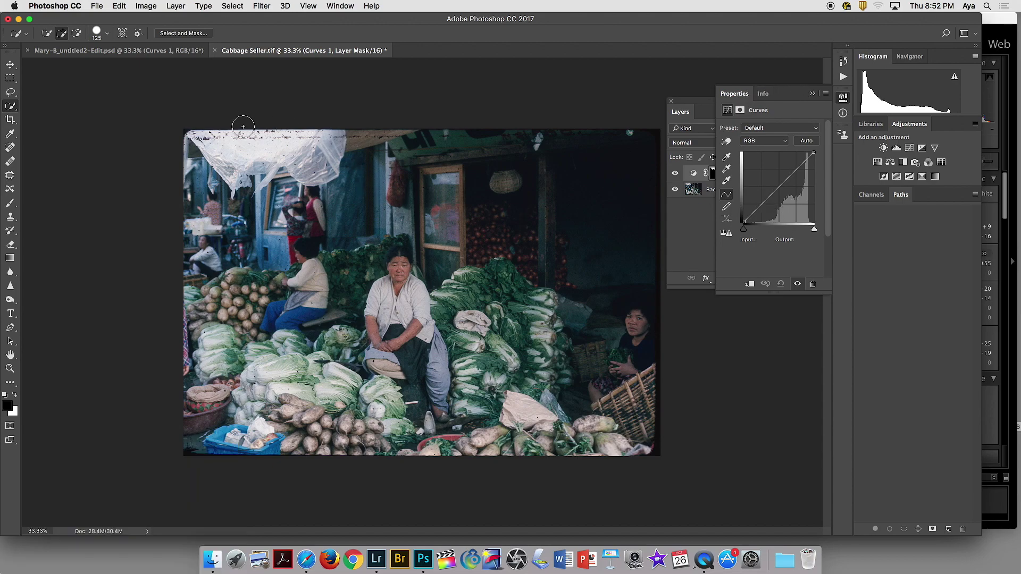
Step: Move the Layers panel clear of Properties and lower the canopy curve's white point to output 223
drag(693, 102, 600, 67)
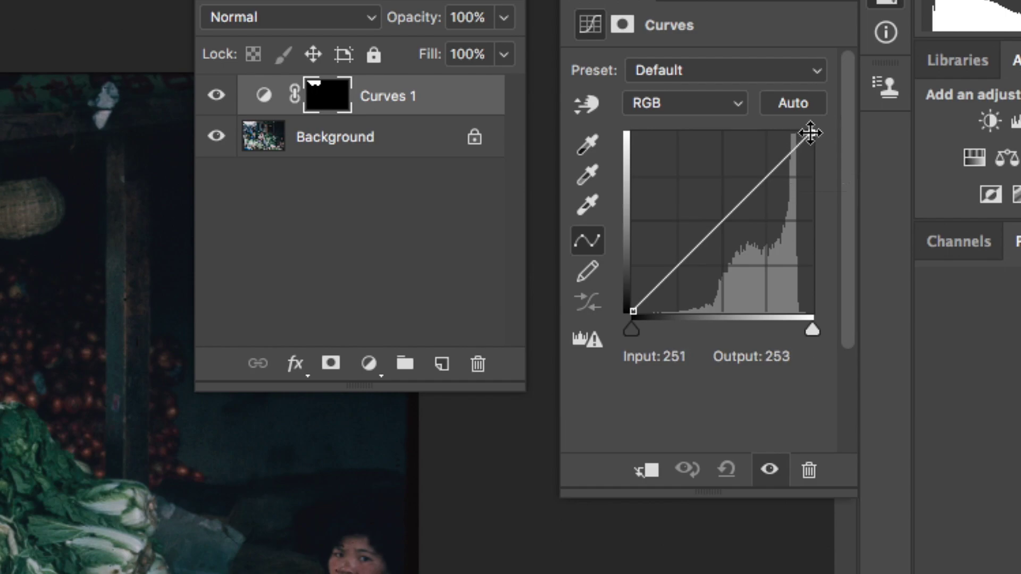
click(812, 134)
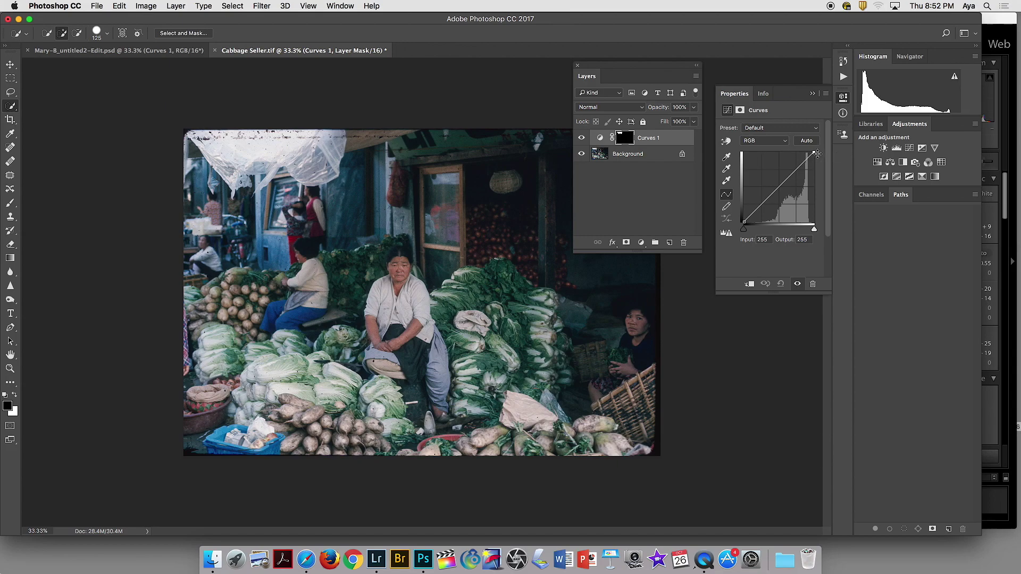
key(Down)
key(Down)
key(Down)
key(Down)
key(Down)
key(Down)
key(Down)
key(Down)
key(Down)
key(Down)
key(Down)
key(Down)
key(Down)
key(Down)
key(Down)
key(Down)
key(Down)
key(Down)
key(Down)
key(Down)
key(Down)
key(Down)
key(Down)
key(Down)
key(Down)
key(Down)
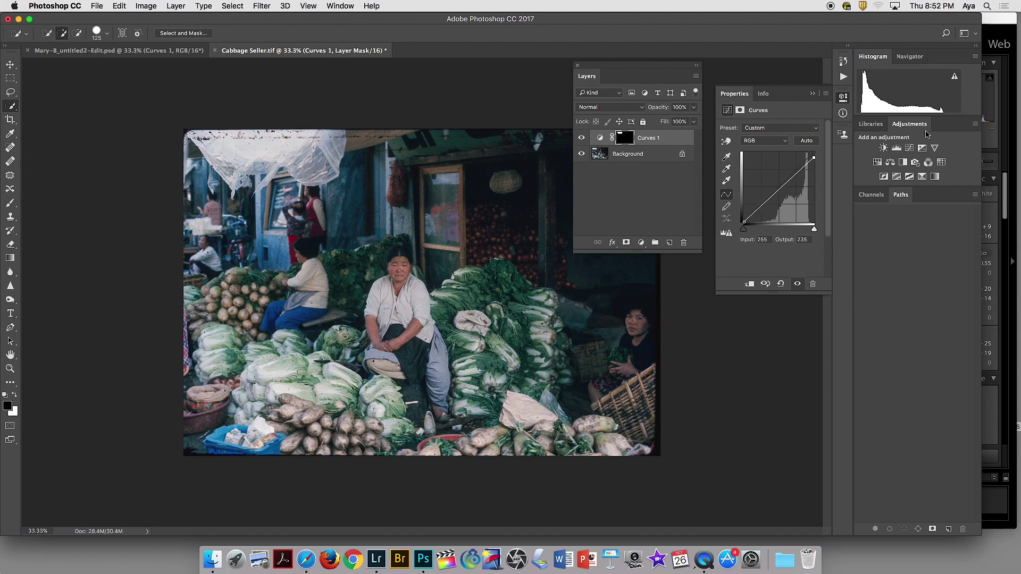
key(Down)
key(Down)
key(Down)
key(Down)
key(Down)
key(Down)
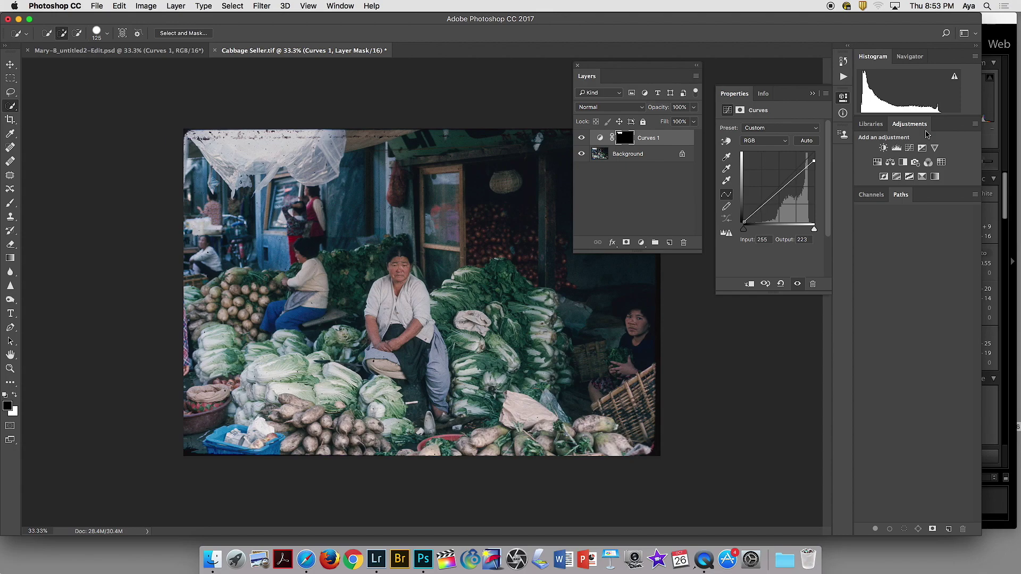
Step: Toggle the Curves 1 layer's visibility to compare the canopy with and without the lowered white point
click(582, 139)
click(582, 139)
click(582, 139)
click(582, 139)
click(582, 139)
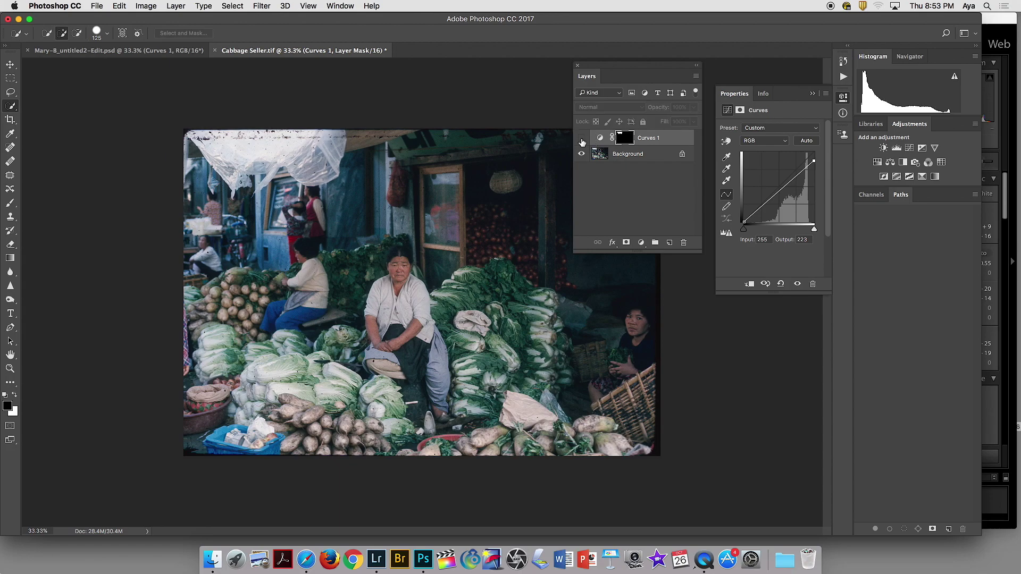
click(582, 139)
click(581, 139)
click(582, 140)
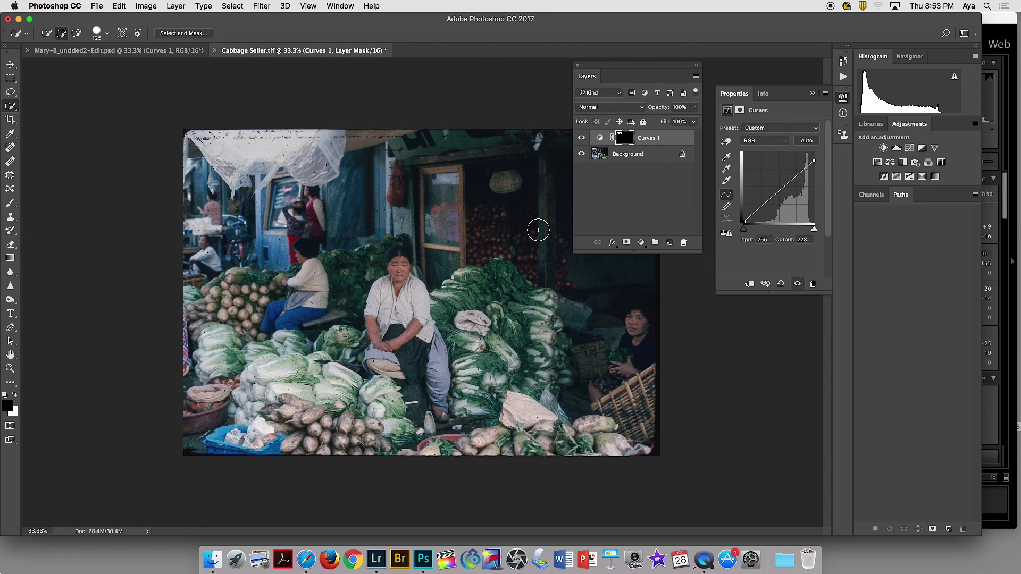
Step: Shape the RGB curve with points at about input 193, output 181 and input 99, output 72 to add contrast to the canopy
click(799, 173)
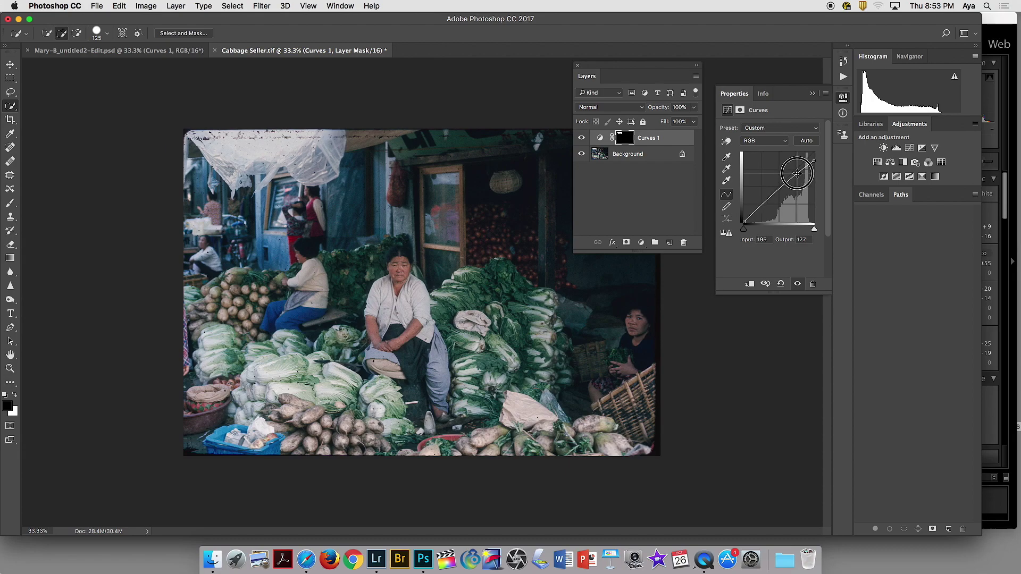
click(770, 198)
drag(769, 199, 772, 202)
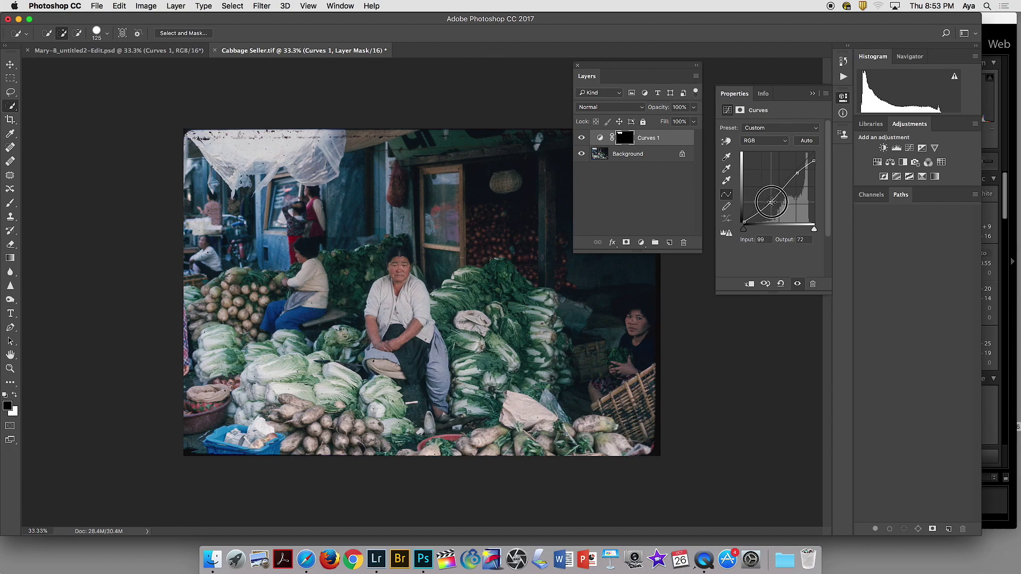
click(797, 174)
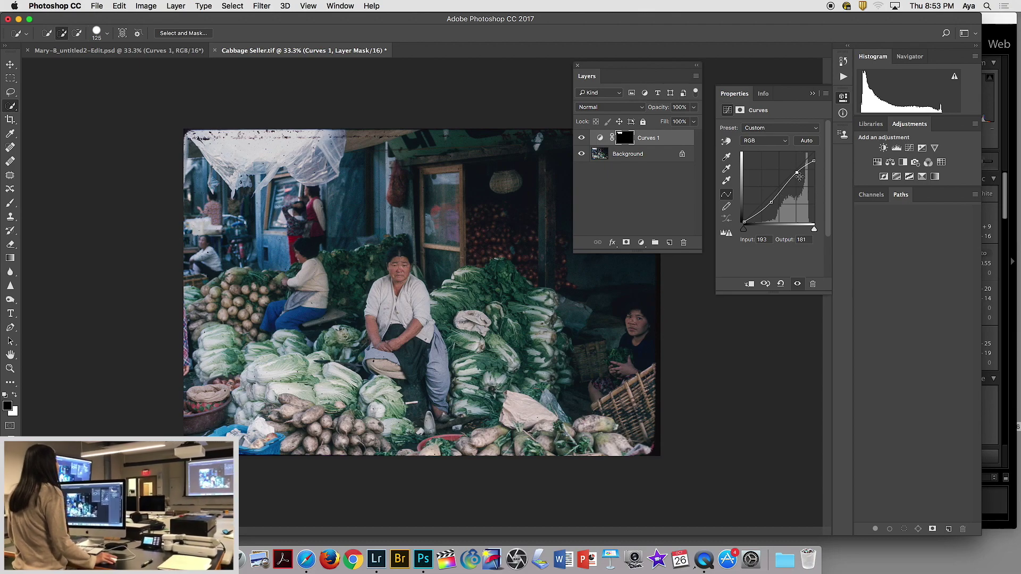
click(770, 202)
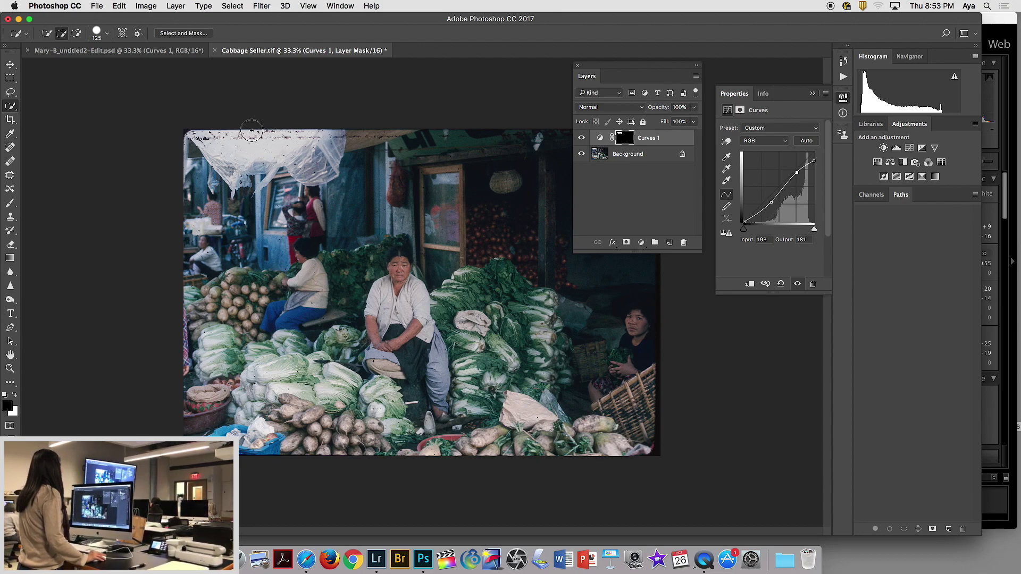
Step: Hide and show Curves 1 repeatedly to examine the effect of the contrast curve on the canopy
click(582, 139)
click(581, 139)
click(581, 139)
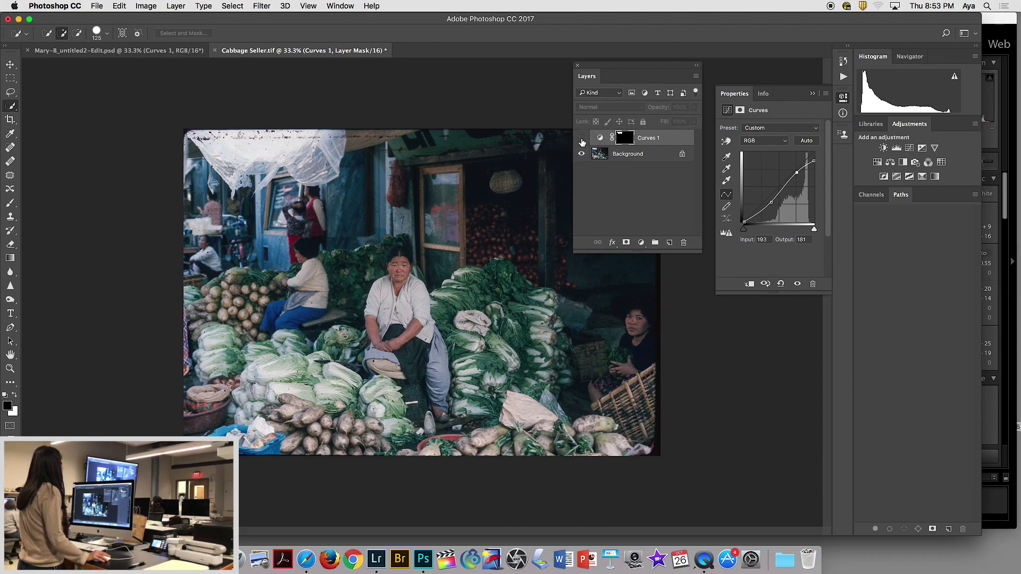
click(581, 139)
click(582, 139)
click(581, 139)
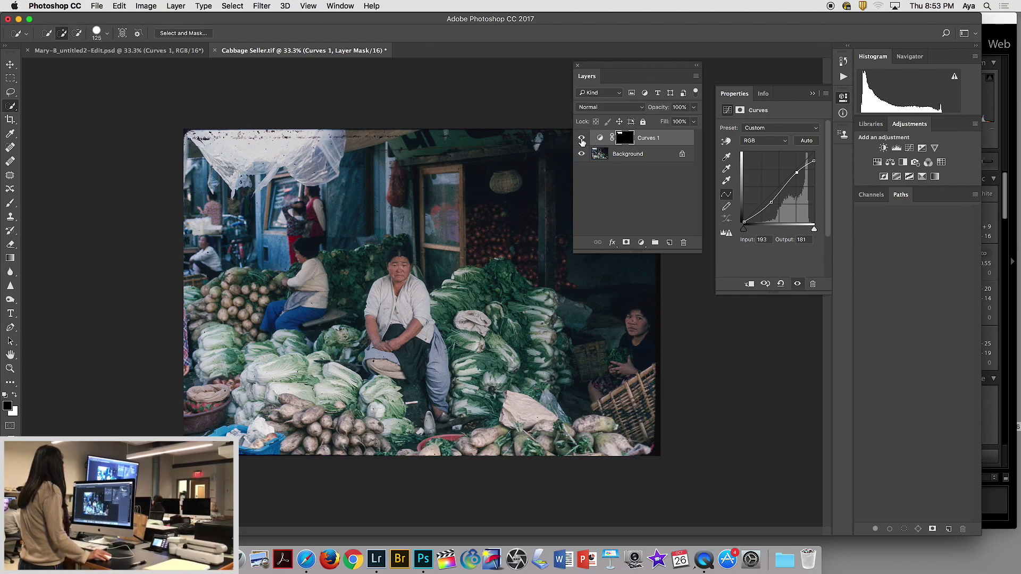
click(581, 139)
click(581, 139)
click(581, 139)
click(581, 140)
click(582, 139)
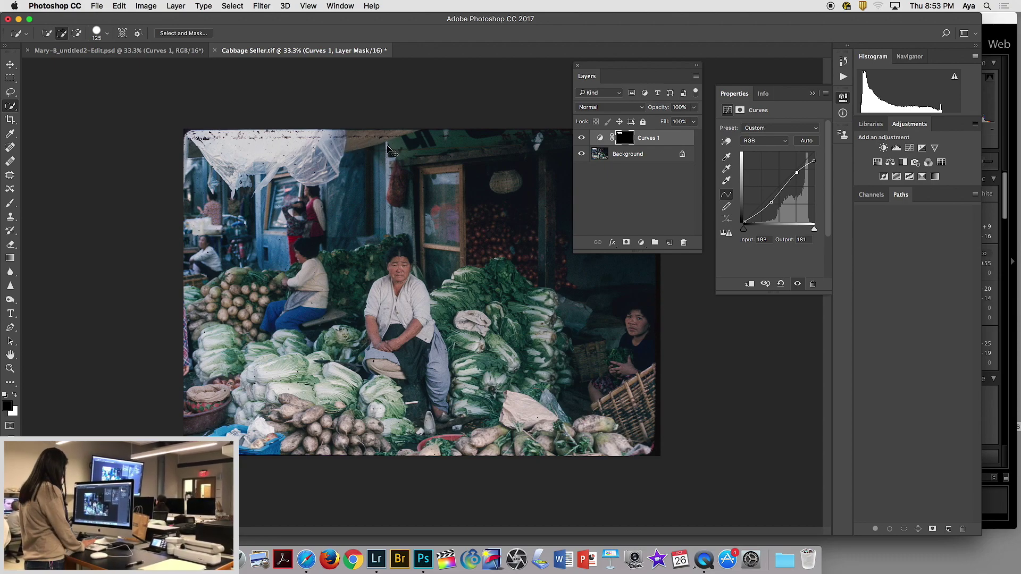
Step: Place a Color Sampler point on the brightest area of the white canopy
key(super+plus)
mouse_move(249, 165)
mouse_down()
mouse_move(315, 183)
mouse_move(367, 245)
mouse_move(319, 188)
mouse_up()
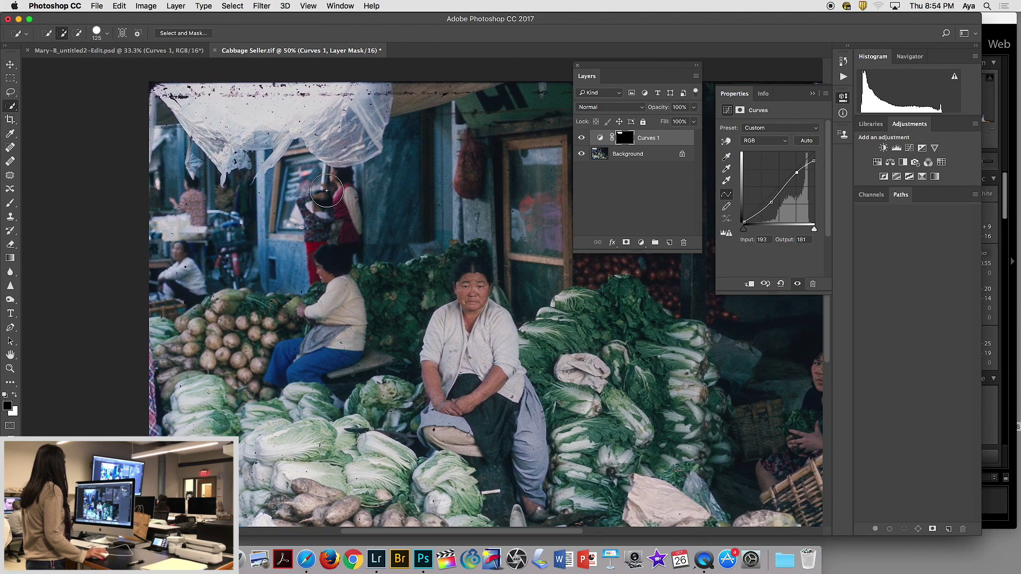
click(10, 133)
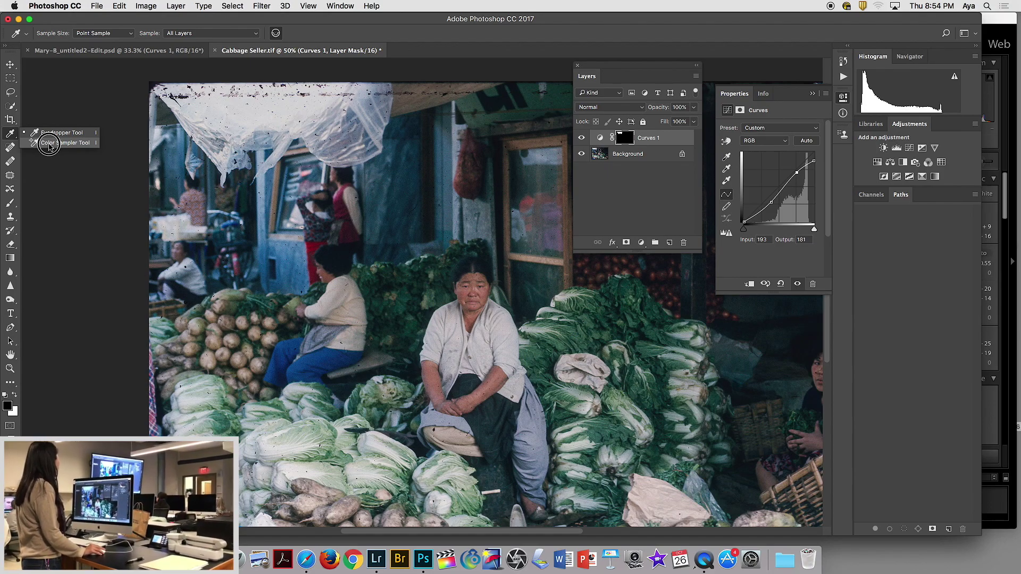
click(75, 148)
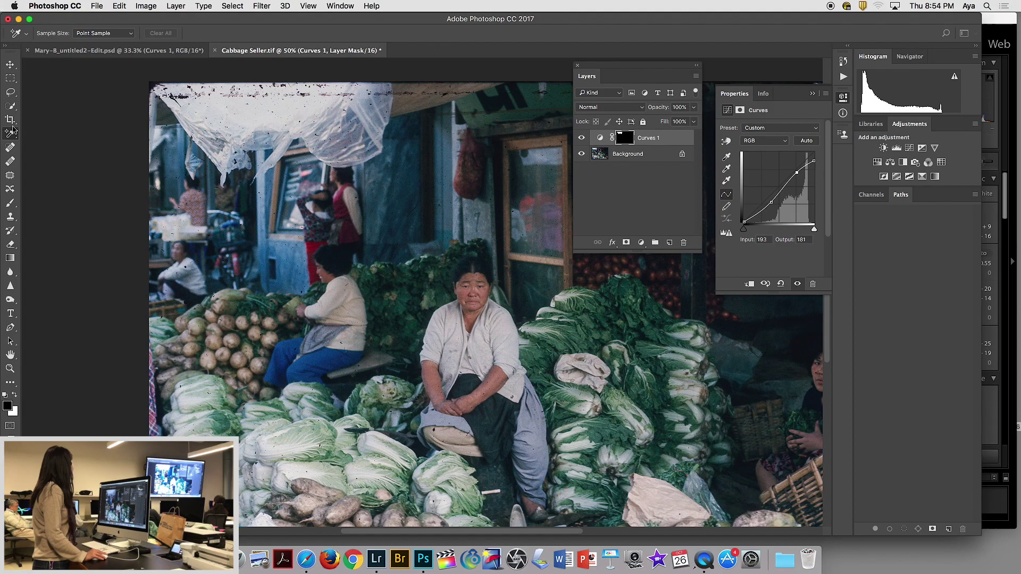
click(262, 115)
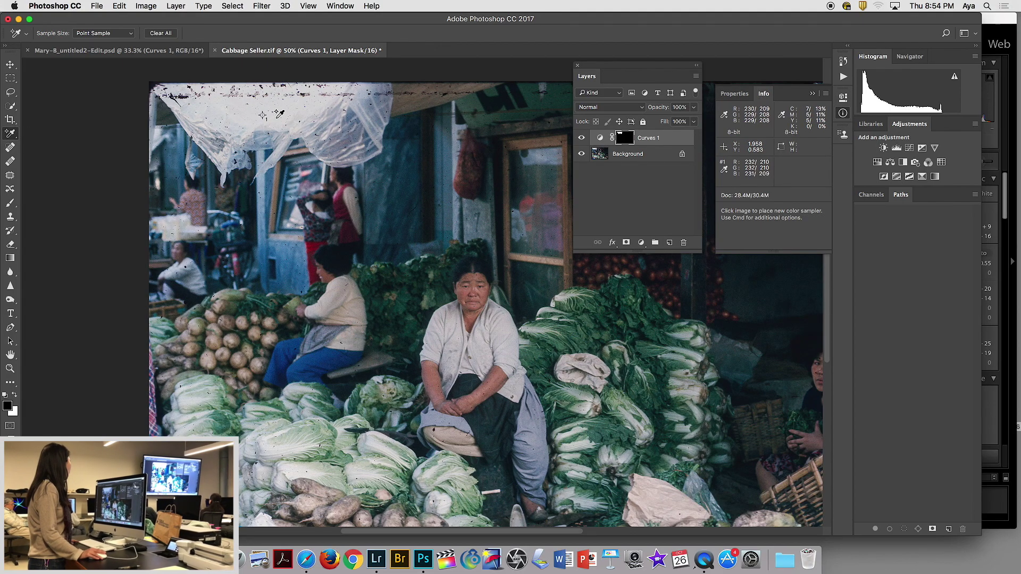
Step: Fit the whole photo in view and set the color sampler's sample size to 5 by 5 Average
scroll(276, 120, up, 1)
scroll(278, 121, up, 3)
scroll(271, 125, down, 6)
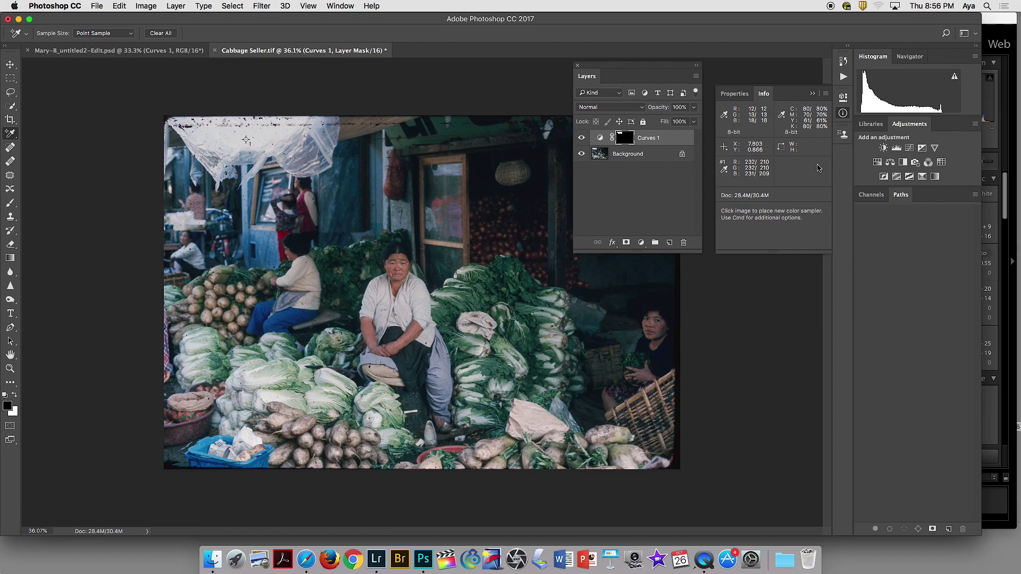
click(112, 34)
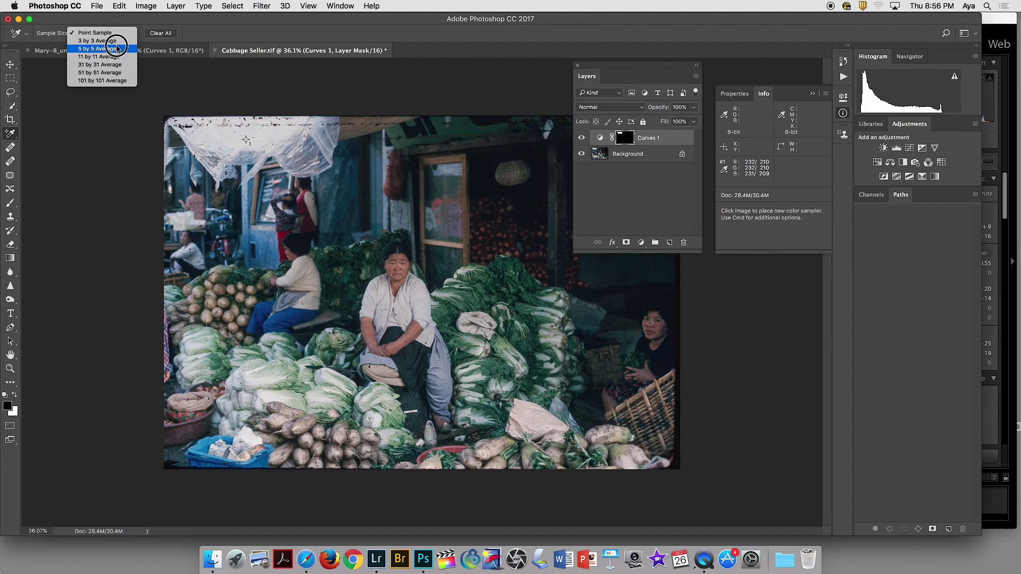
click(115, 49)
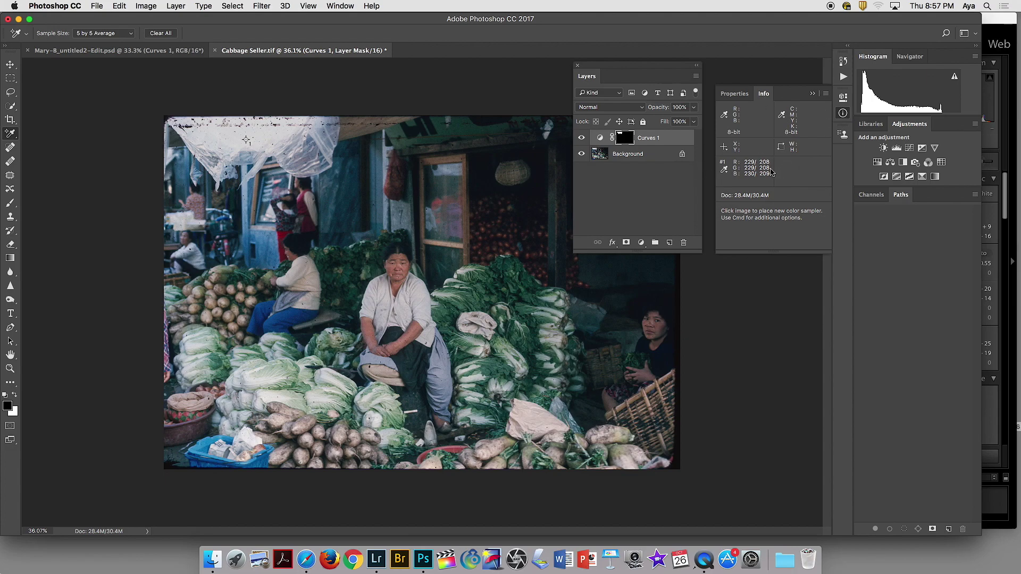
Step: Reopen the Curves 1 settings, choose the Blue channel, and detach the Properties panel below the Info panel
click(603, 138)
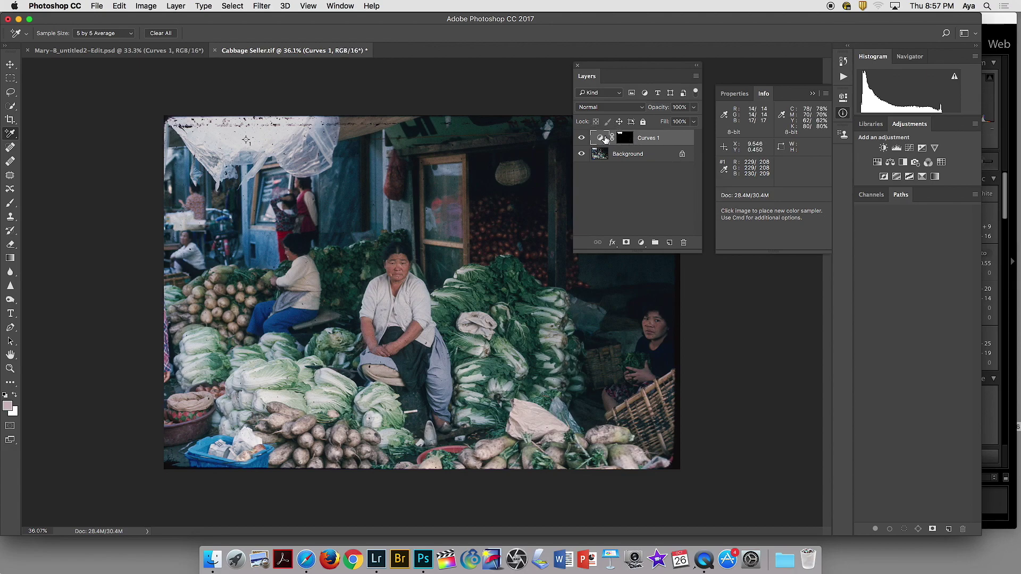
double_click(602, 138)
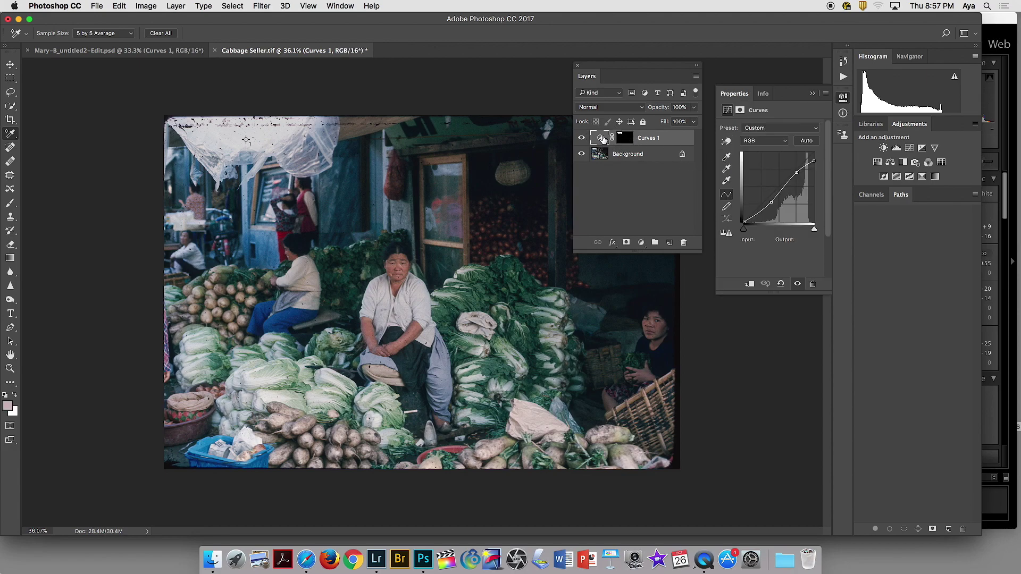
click(785, 142)
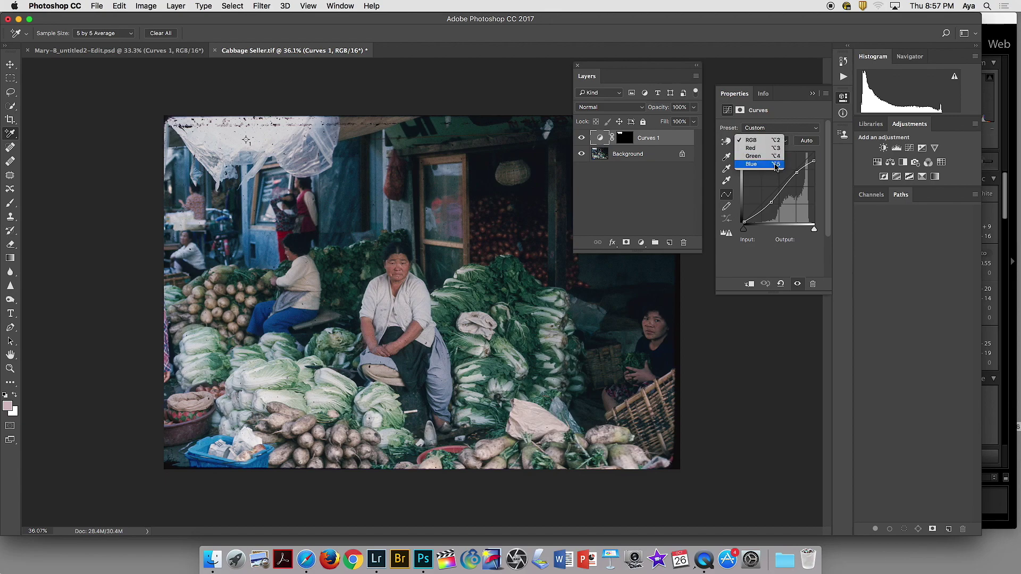
click(751, 164)
drag(738, 93, 740, 287)
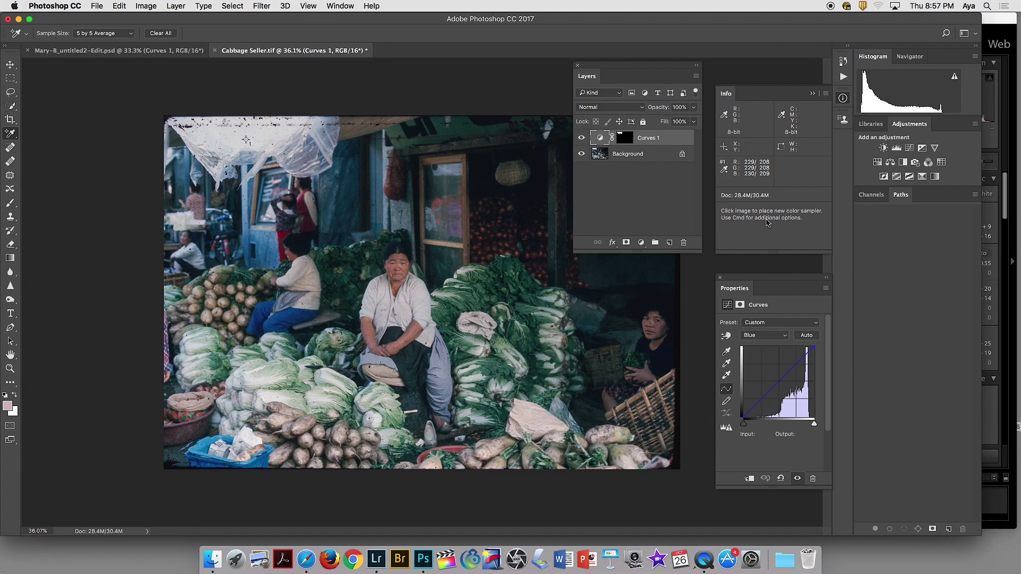
Step: Use on-image adjustment at the canopy's sampled spot to set a Blue curve point at input 230, output 228
click(726, 336)
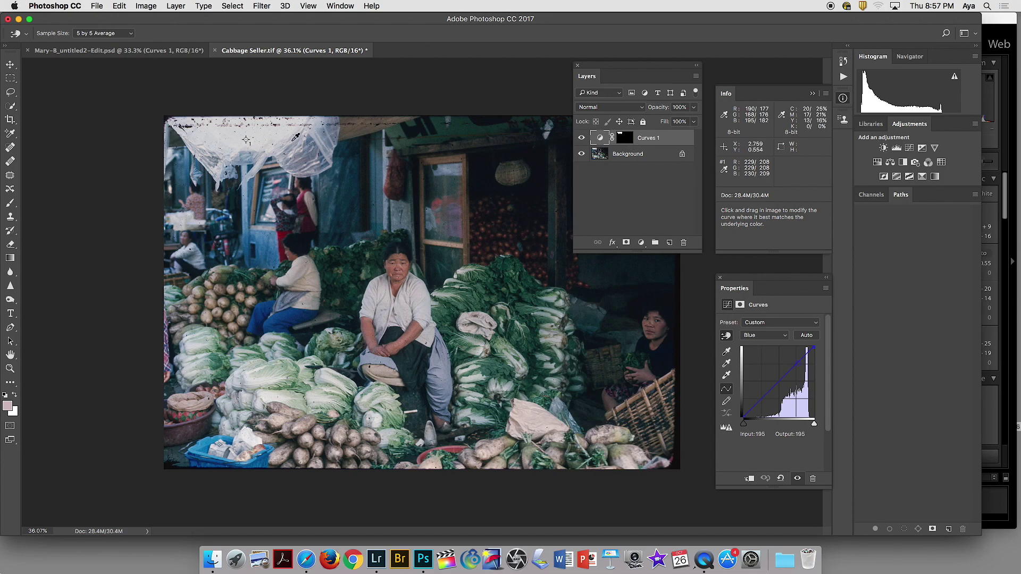
click(249, 137)
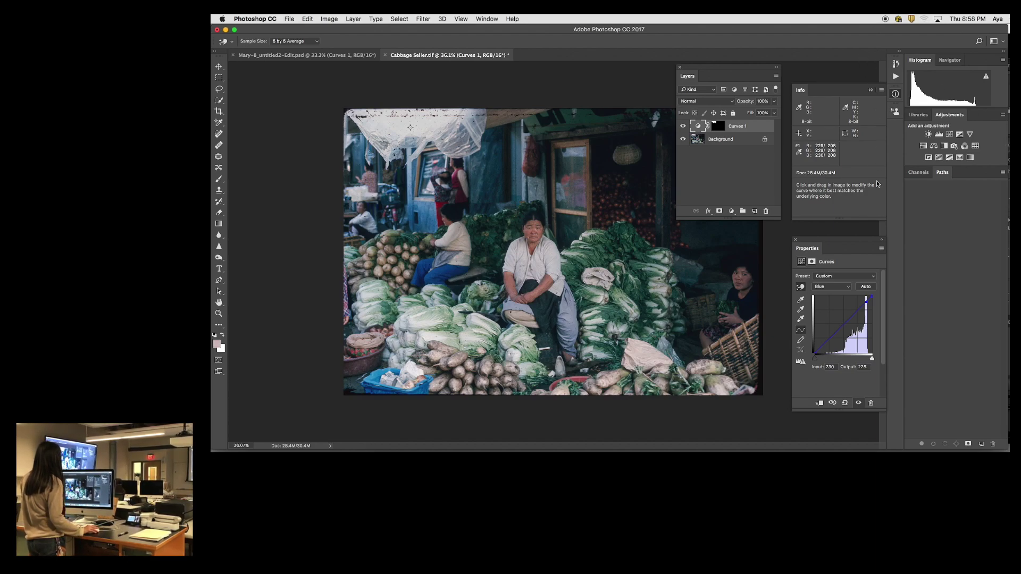
Step: Move the Layers panel off the photo and bring the Info panel in front of it
drag(754, 71, 842, 68)
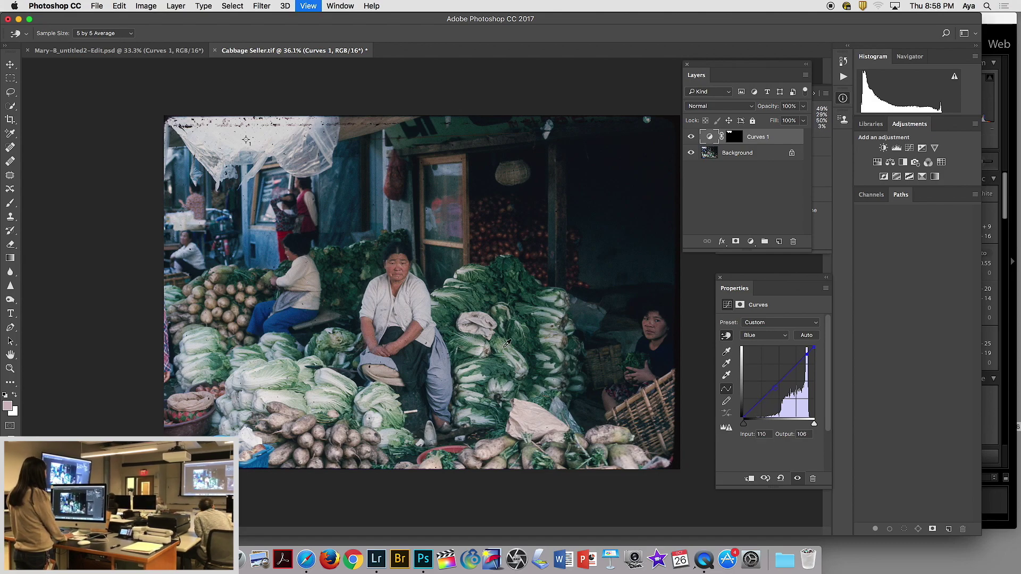
key(super+minus)
key(super+plus)
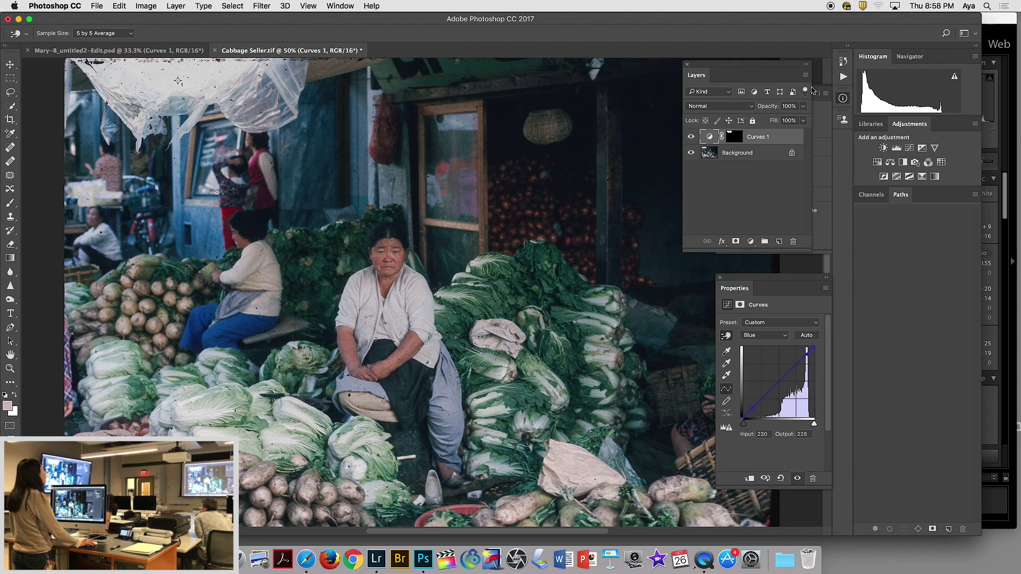
click(827, 120)
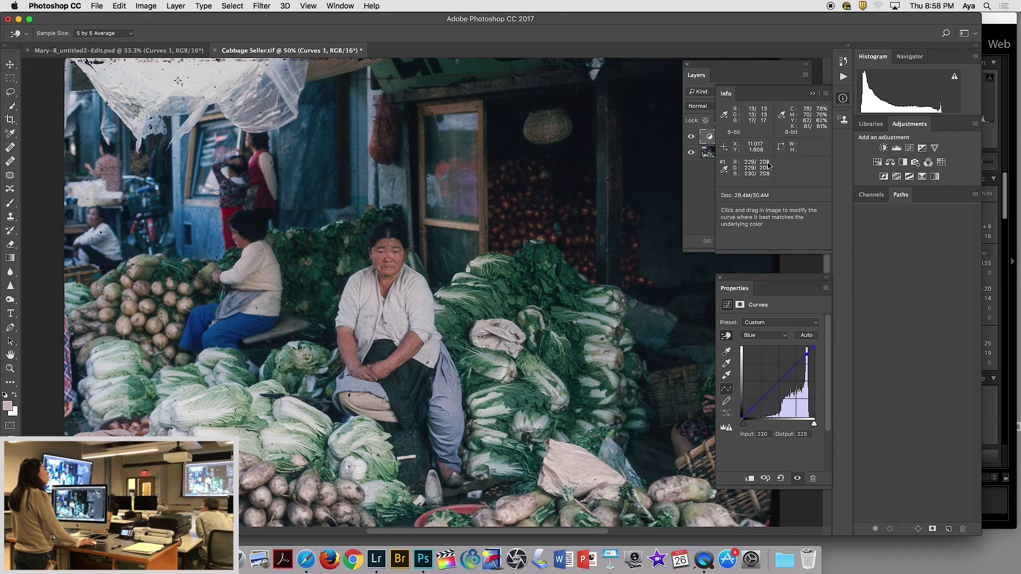
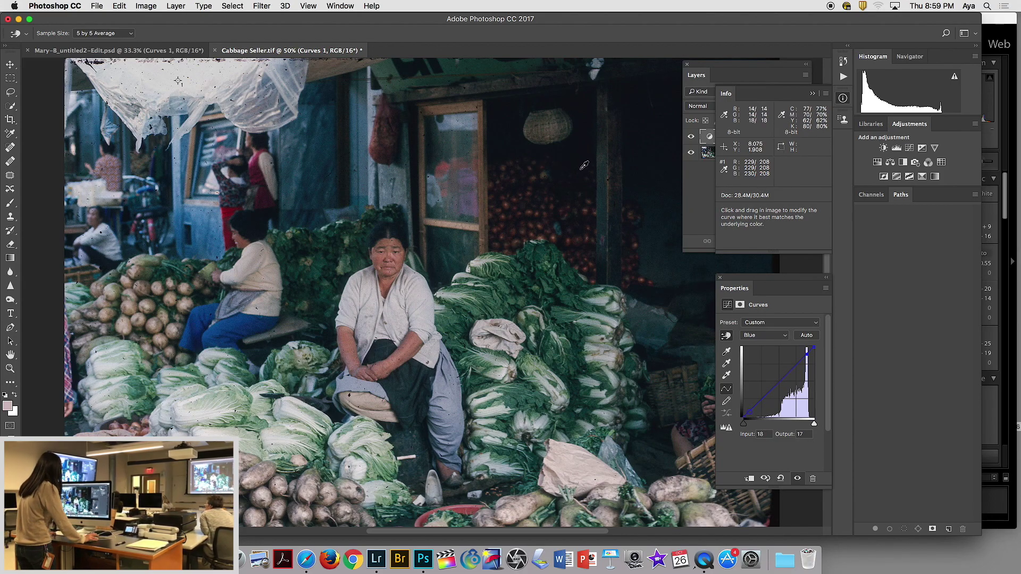
Step: Zoom out to the full market photo and switch back to Lightroom's Develop module
key(super+minus)
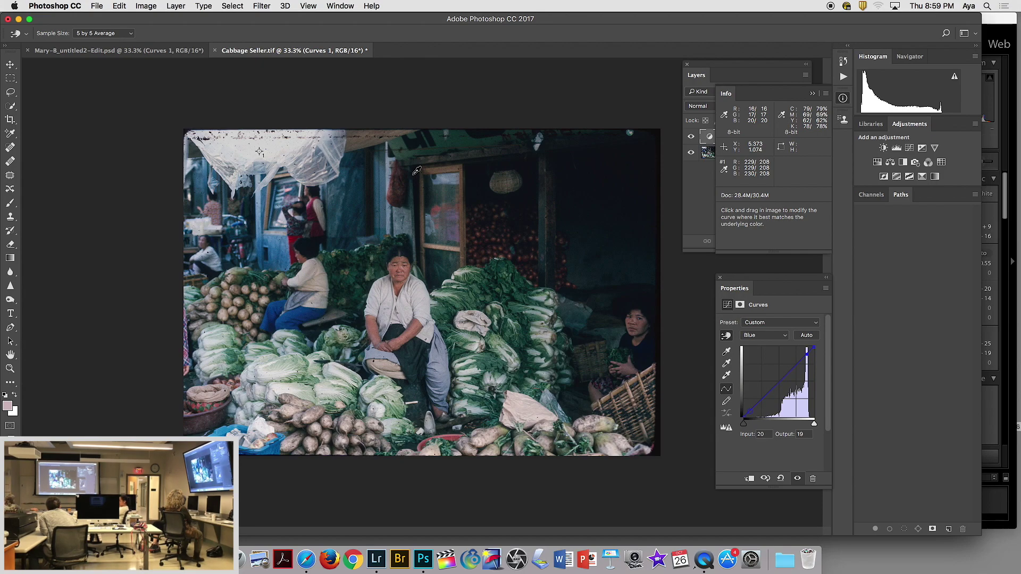
click(998, 30)
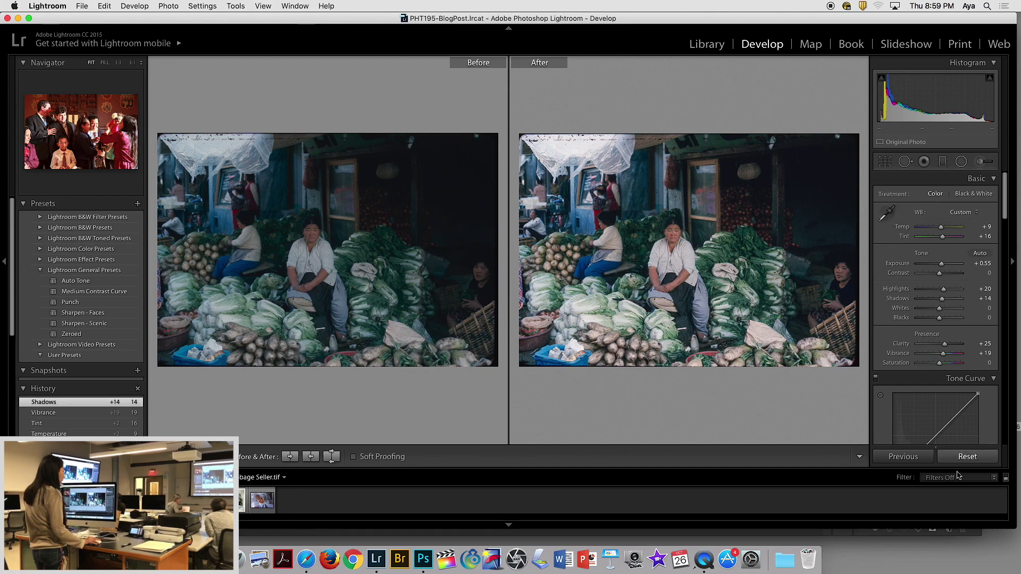
Step: Switch back to Photoshop and add a Curves adjustment layer masked to a lasso selection of the vegetables in the photo's lower-left foreground
click(978, 535)
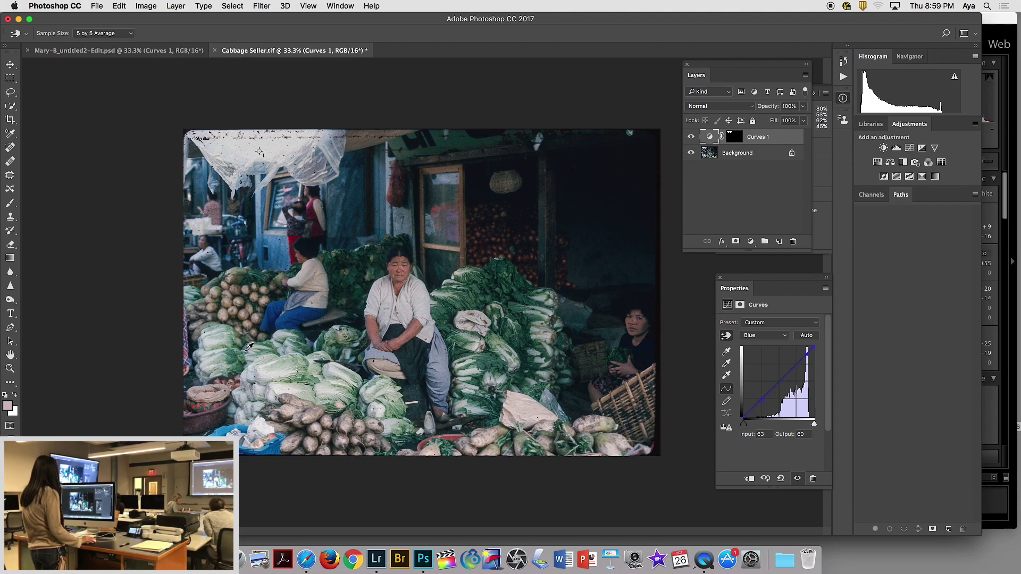
click(13, 93)
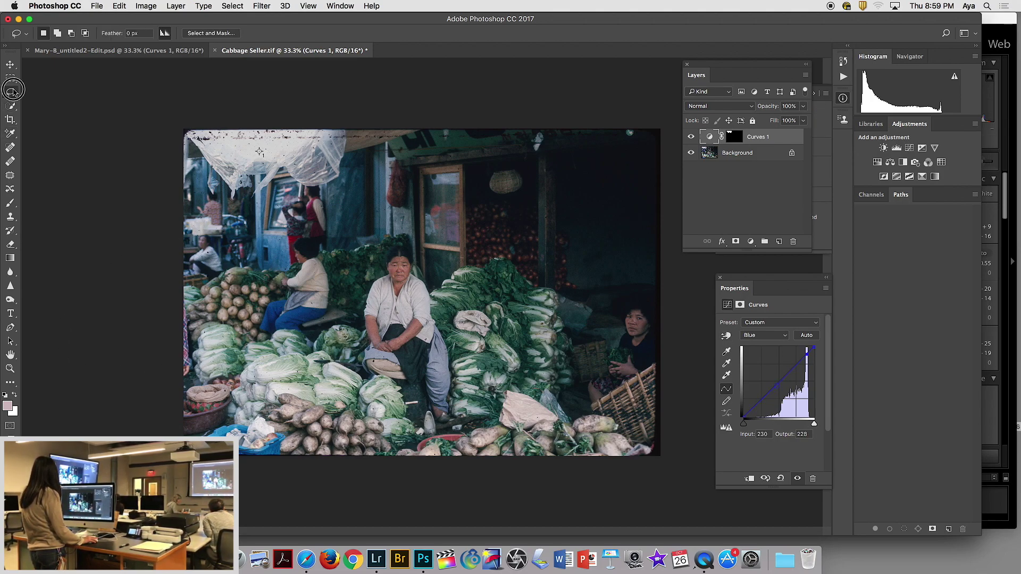
click(50, 92)
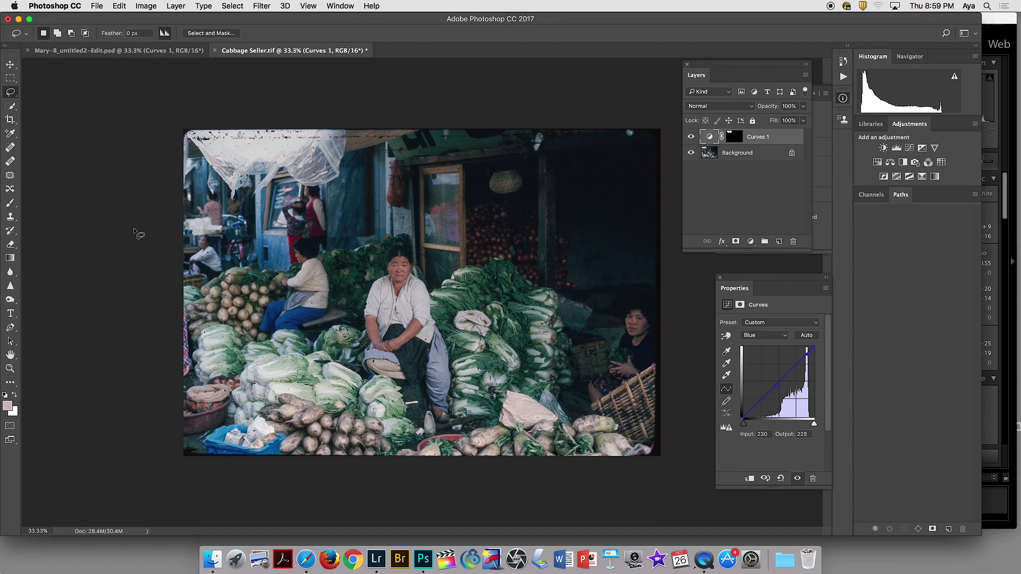
mouse_move(183, 285)
mouse_down()
mouse_move(246, 333)
mouse_move(287, 330)
mouse_move(333, 362)
mouse_move(399, 381)
mouse_move(417, 427)
mouse_move(408, 454)
mouse_move(368, 472)
mouse_move(282, 481)
mouse_move(183, 472)
mouse_move(146, 436)
mouse_move(135, 286)
mouse_up()
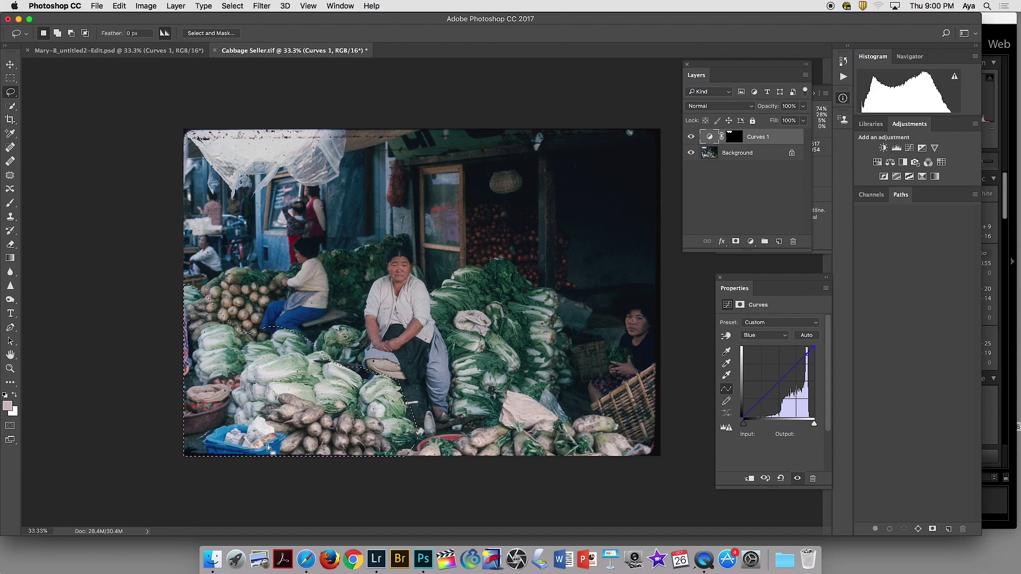
click(908, 149)
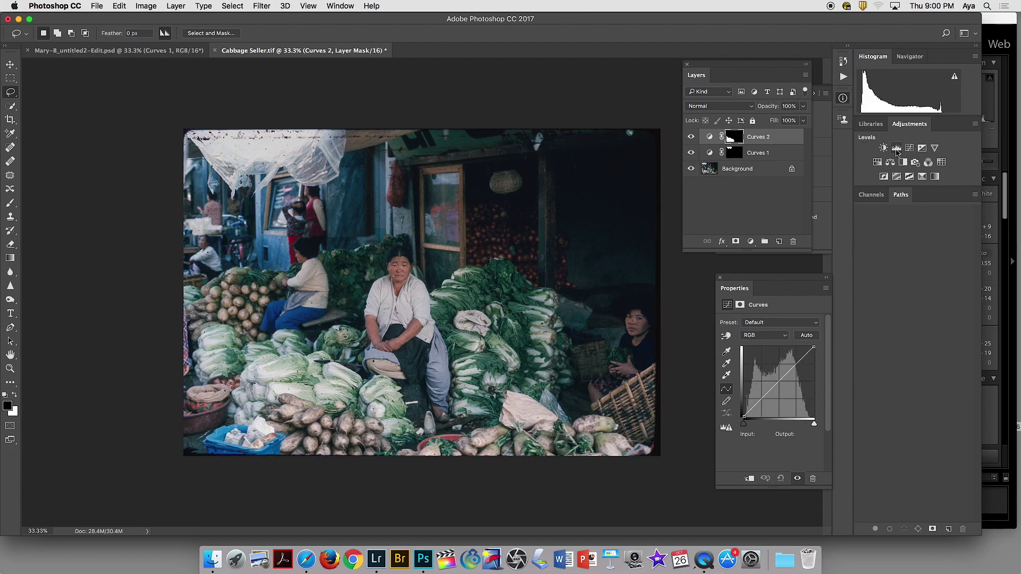
Step: Darken the lower-left vegetables with an RGB curve point at input 113, output 103, and turn on on-image adjustment
drag(794, 280, 746, 195)
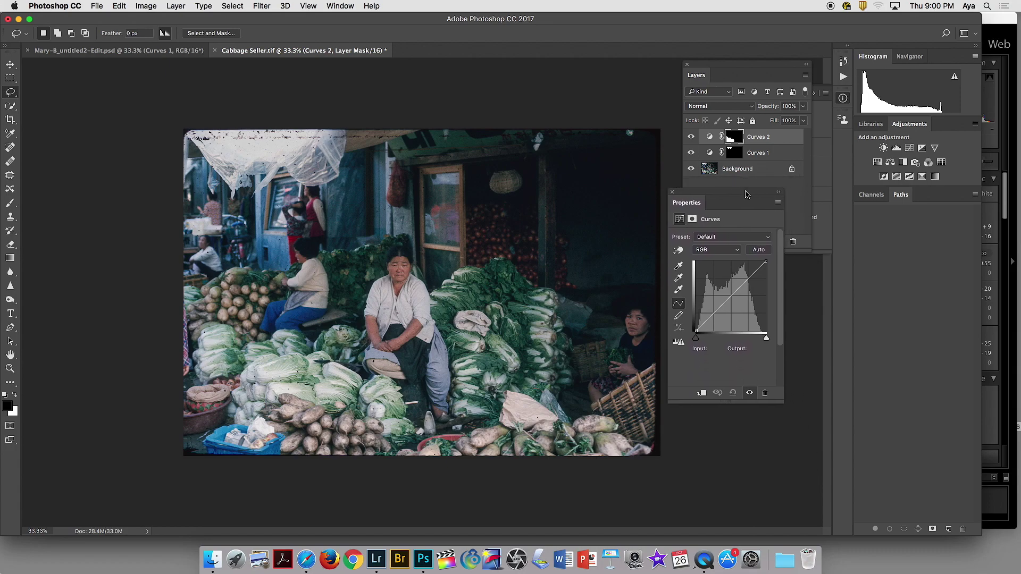
click(722, 251)
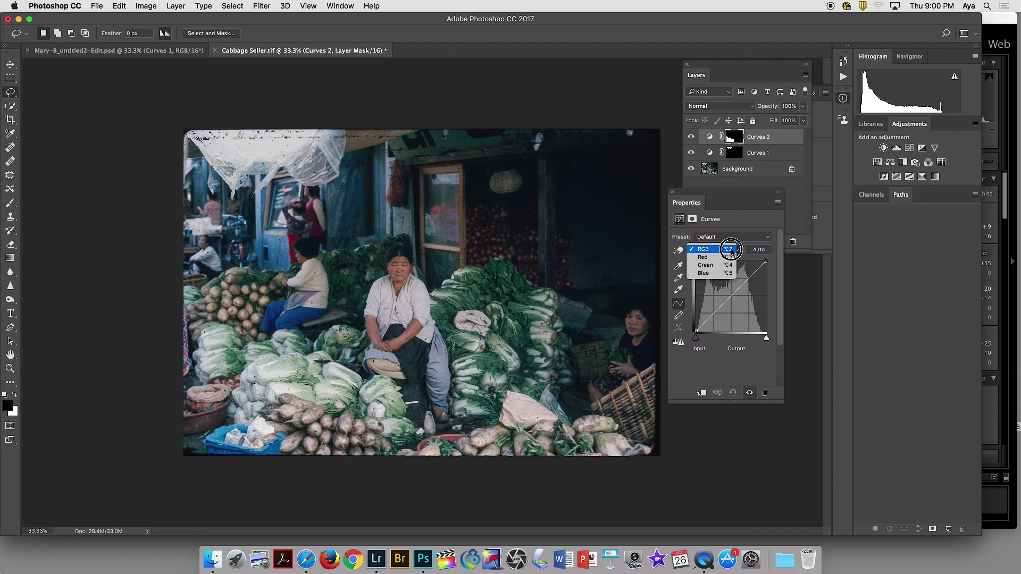
click(713, 249)
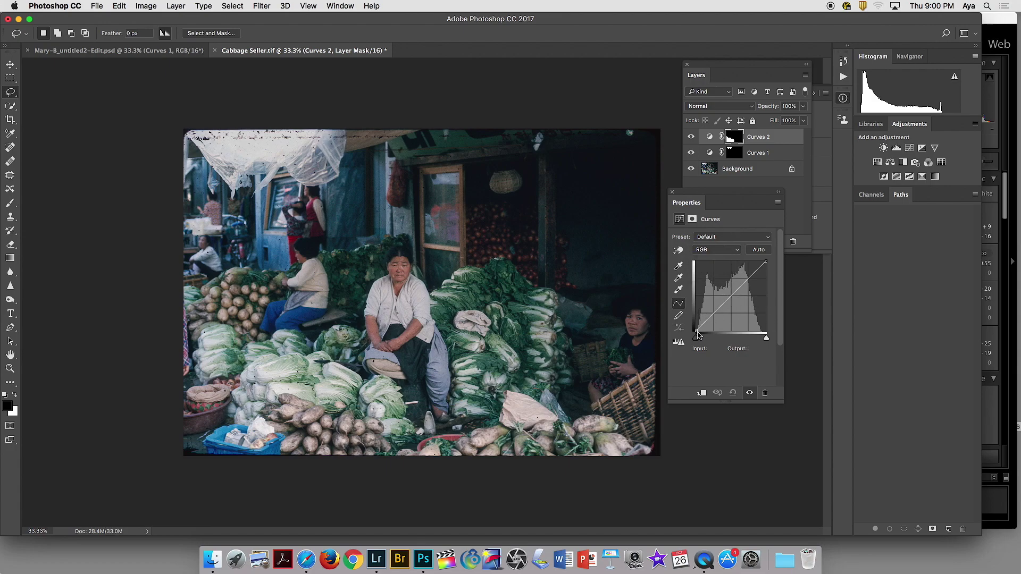
click(727, 300)
key(Down)
key(Down)
key(Down)
key(Down)
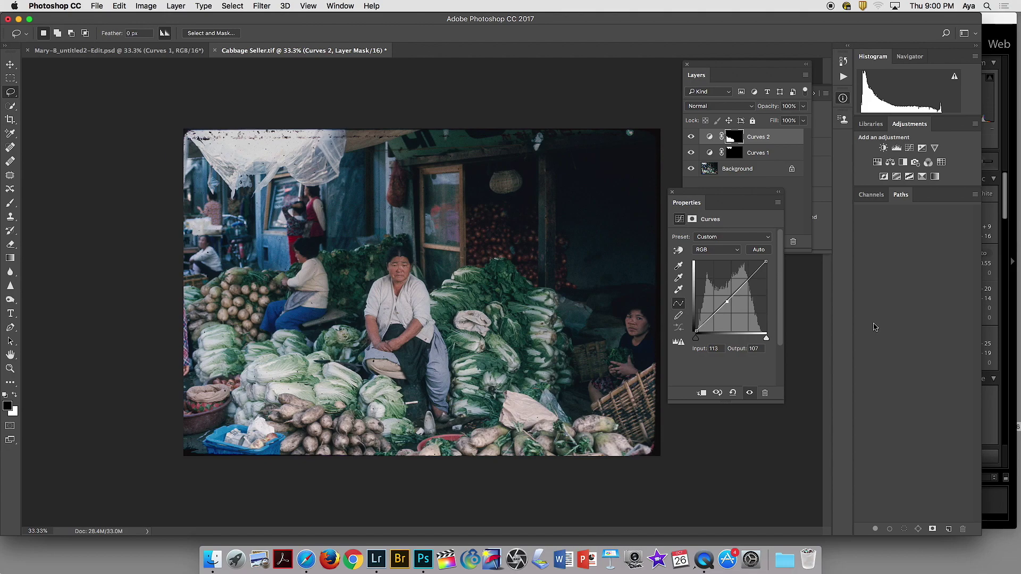
key(Down)
key(Down)
click(679, 250)
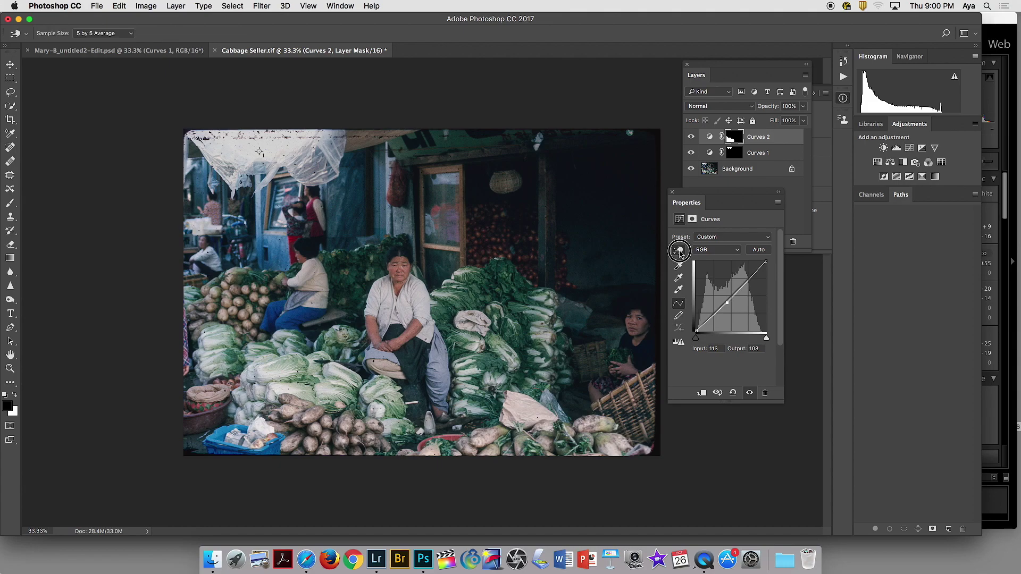
Step: Compare the photo with and without Curves 2, and lower its curve point's output to 101
click(691, 139)
click(691, 139)
click(692, 141)
click(692, 140)
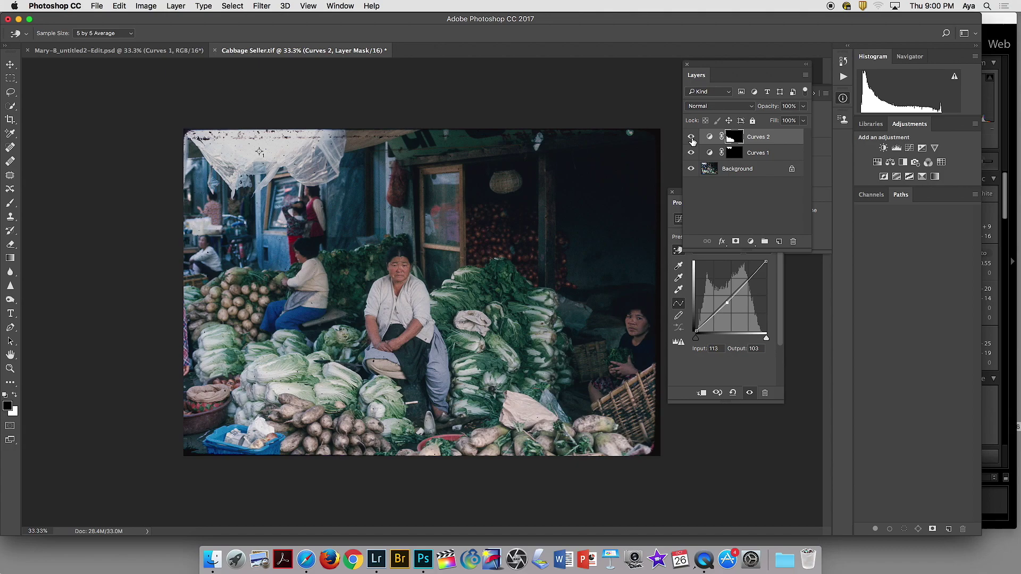
click(692, 141)
click(692, 140)
click(692, 141)
click(692, 140)
key(Down)
key(Down)
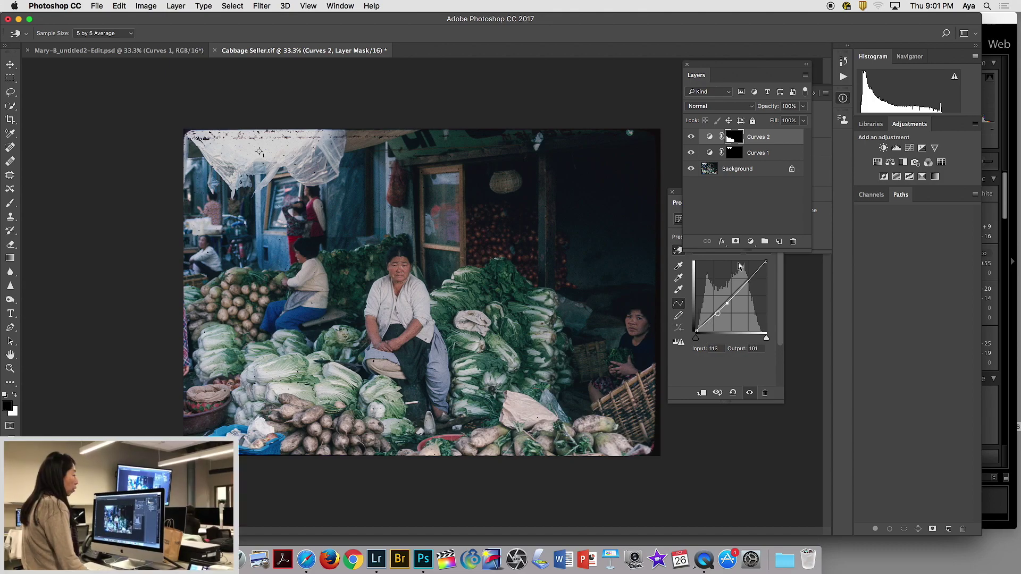
Step: Check the Curves 1 settings, return to the Curves 2 mask, and compare the photo with and without Curves 2
click(711, 154)
key(l)
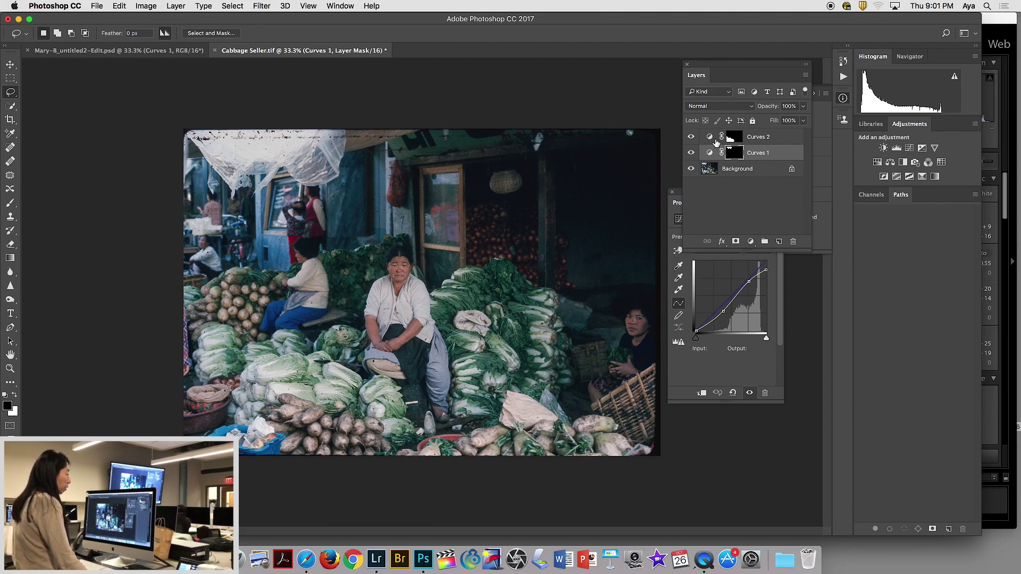
click(735, 139)
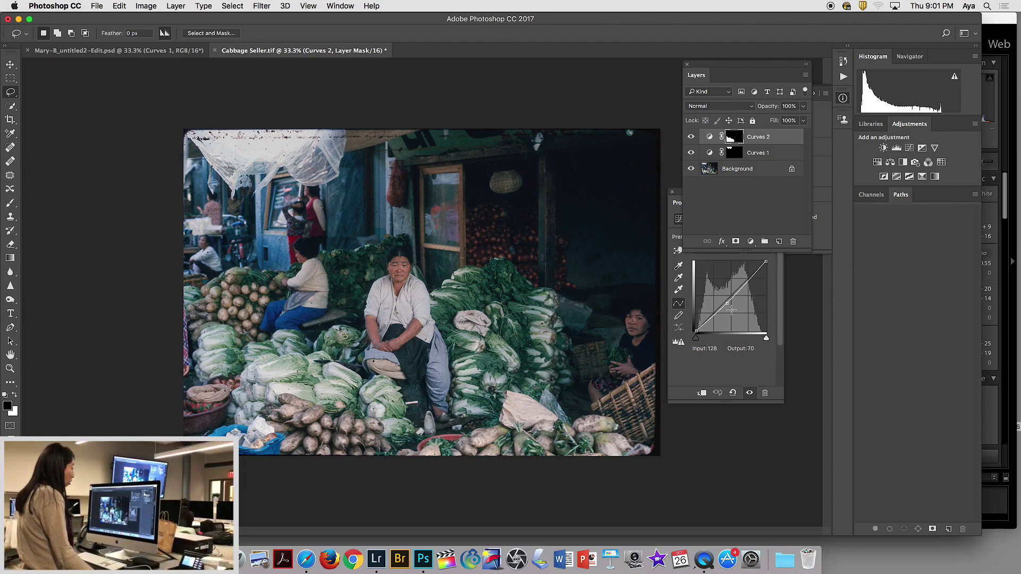
click(691, 138)
click(692, 137)
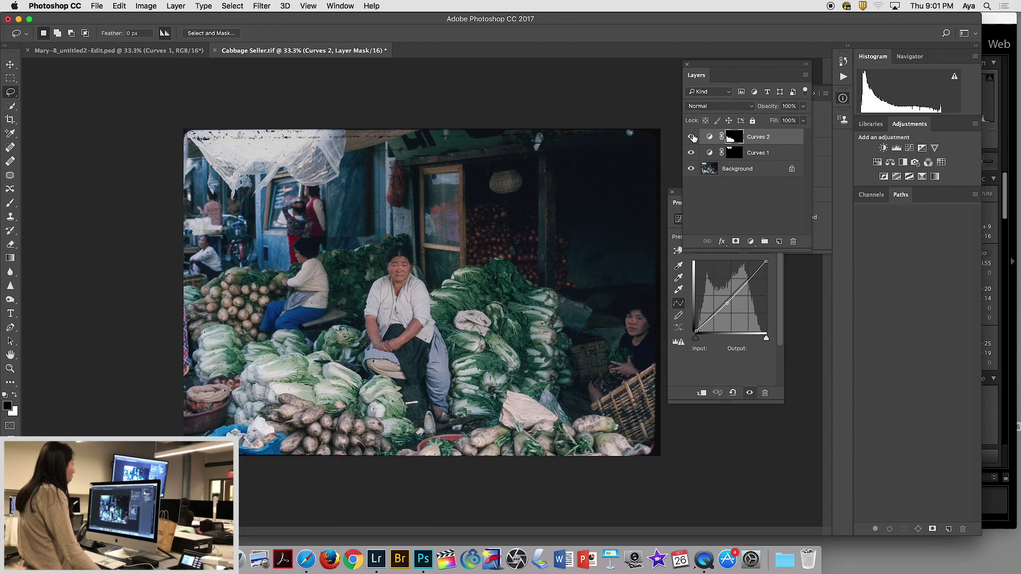
click(692, 138)
click(692, 137)
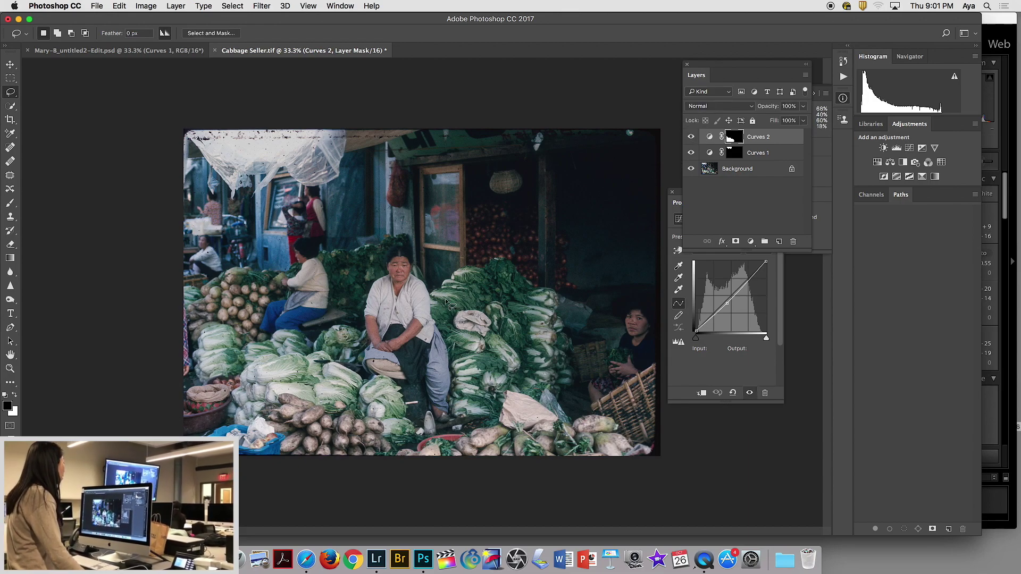
Step: Lasso the tall cabbage stack beside the seated woman and add a Curves adjustment layer masked to it
mouse_move(432, 294)
mouse_down()
mouse_move(450, 417)
mouse_move(470, 422)
mouse_move(463, 447)
mouse_move(493, 450)
mouse_move(522, 434)
mouse_move(556, 466)
mouse_move(567, 408)
mouse_move(550, 380)
mouse_move(565, 346)
mouse_move(550, 289)
mouse_move(526, 285)
mouse_move(499, 257)
mouse_move(458, 268)
mouse_move(431, 300)
mouse_up()
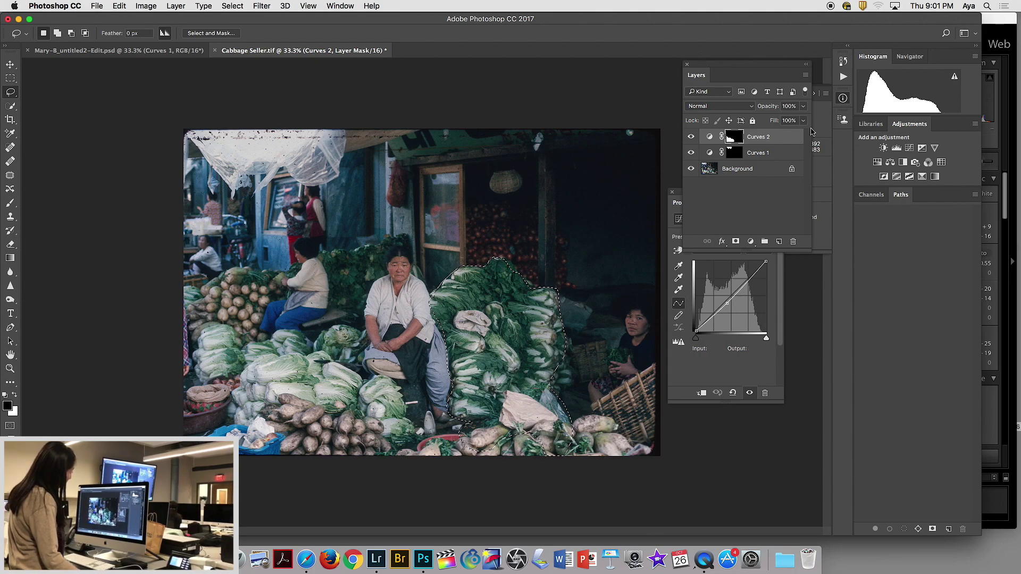
click(910, 149)
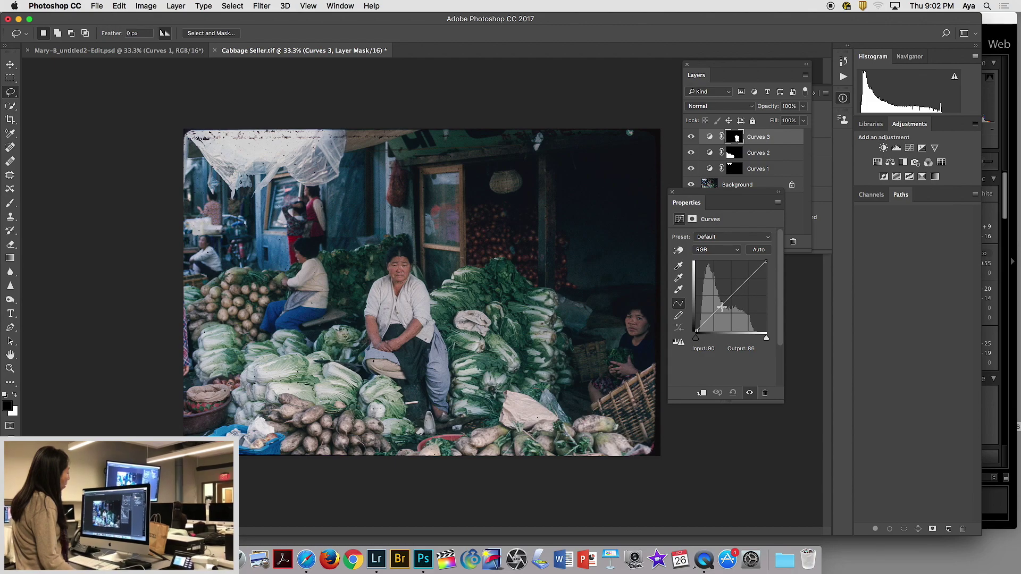
Step: Brighten the cabbage stack with an RGB curve point at input 93, output 106
click(723, 307)
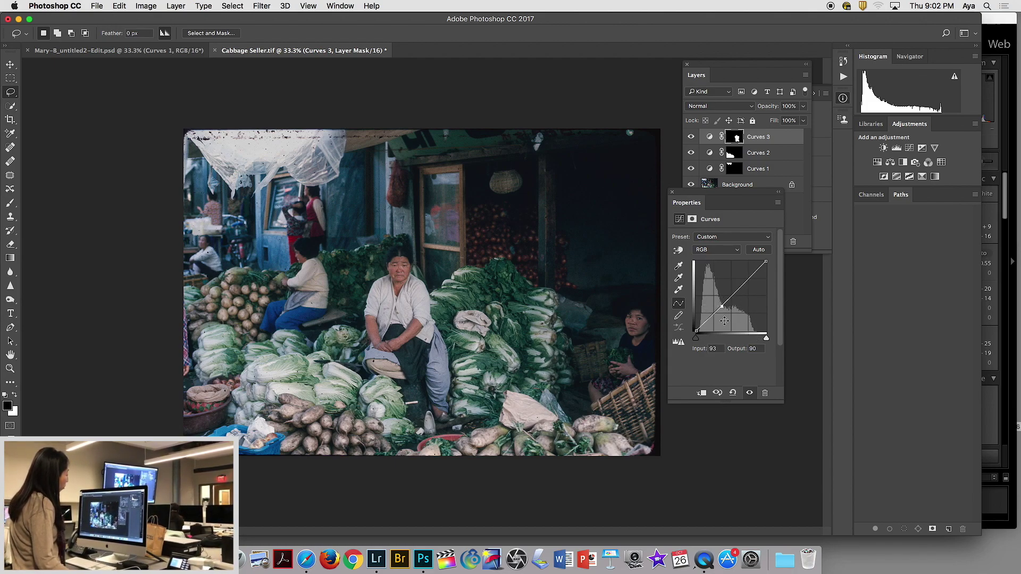
key(Up)
key(Up)
key(Up)
key(Up)
key(Up)
key(Up)
key(Up)
key(Up)
key(Up)
key(Up)
key(Up)
key(Up)
key(Up)
key(Up)
key(Up)
key(Up)
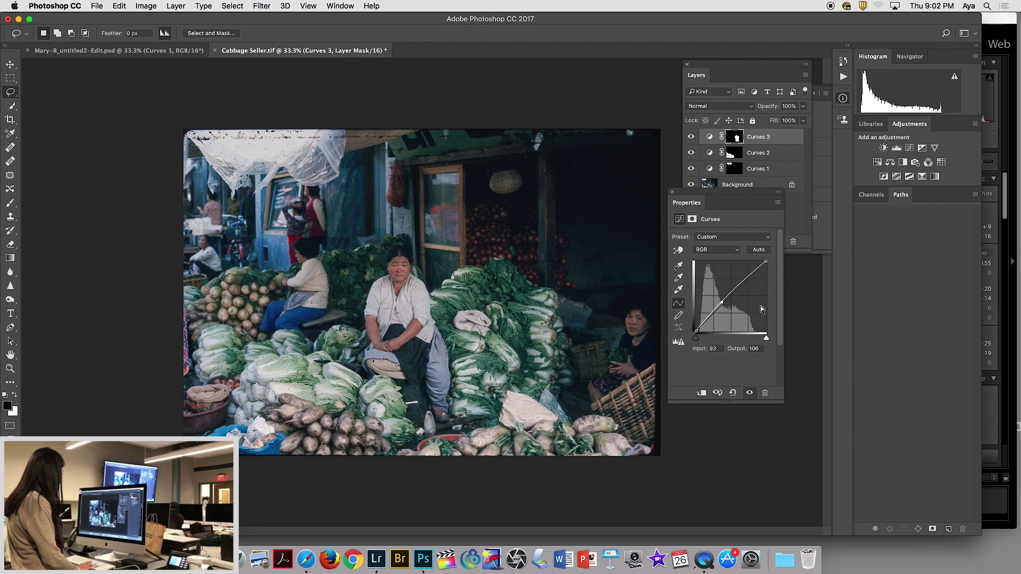
Step: Compare the photo with and without Curves 3, and lower its curve point's output to 102
click(691, 137)
click(691, 137)
click(691, 137)
click(691, 138)
click(691, 137)
click(691, 137)
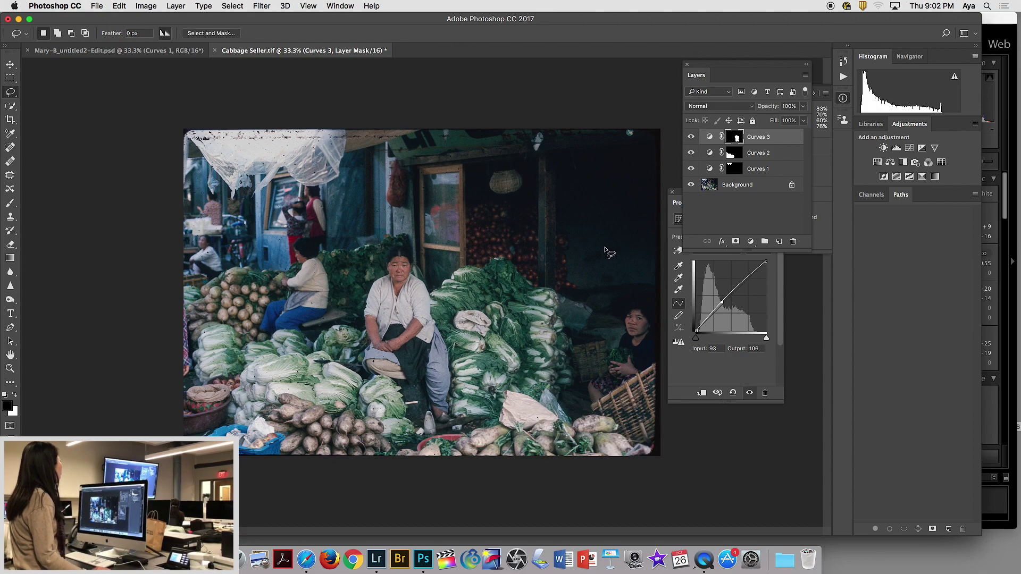
key(Down)
key(Down)
key(Down)
key(Down)
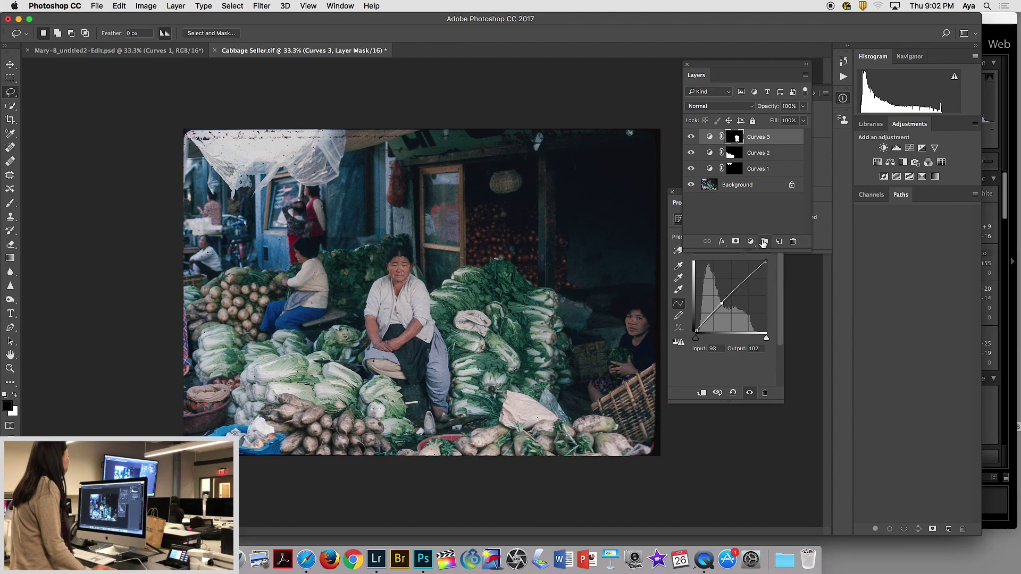
Step: Exaggerate the Curves 3 brightening at 100% view to inspect the mask edge, and settle the point at input 107, output 119
key(super+1)
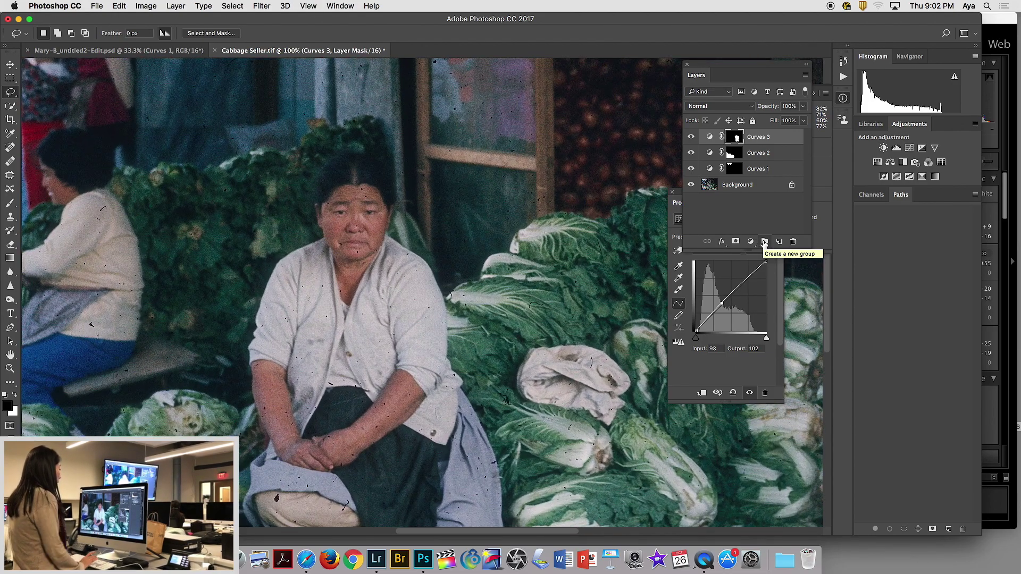
drag(628, 298, 425, 109)
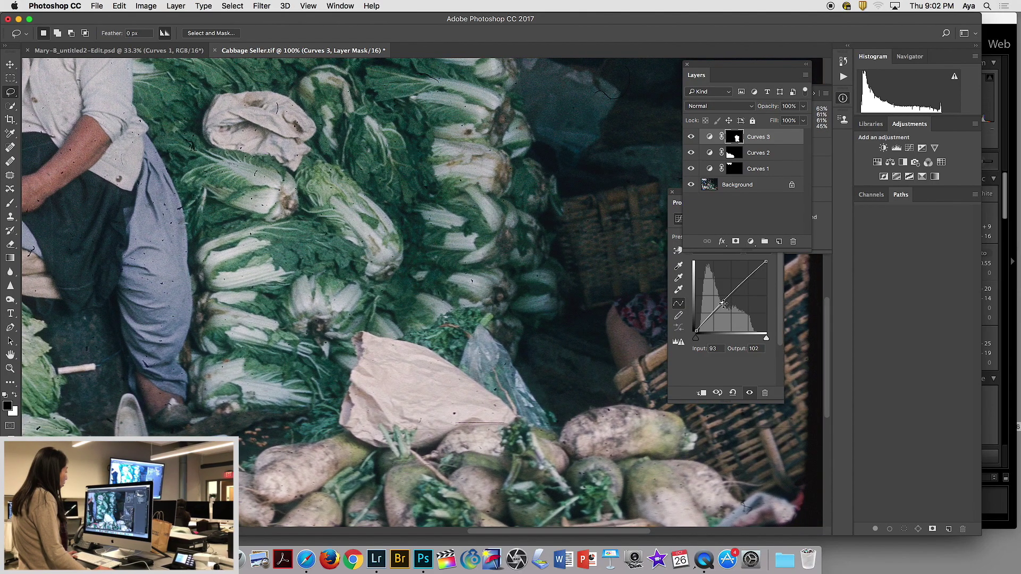
drag(722, 303, 715, 287)
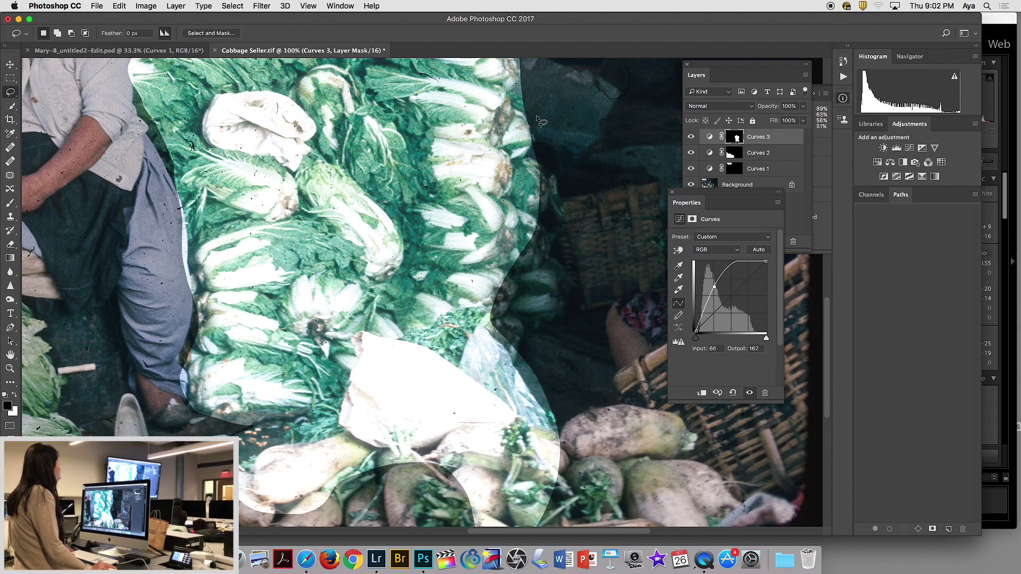
drag(715, 287, 724, 301)
mouse_move(724, 299)
mouse_down()
mouse_move(716, 286)
mouse_move(726, 299)
mouse_up()
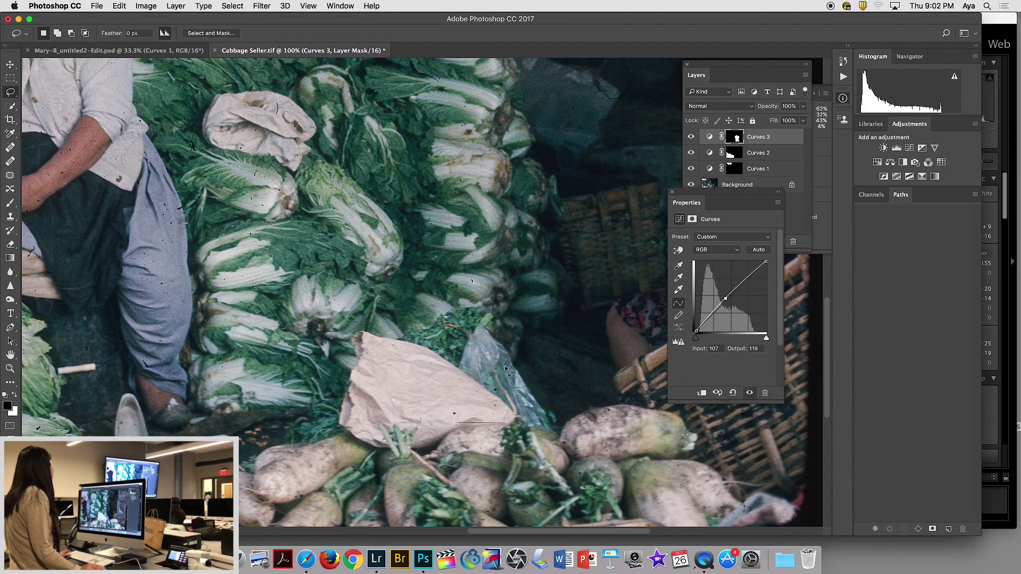
Step: Feather the Curves 3 layer mask by 6.0 px to soften the cabbage stack's edge
click(736, 138)
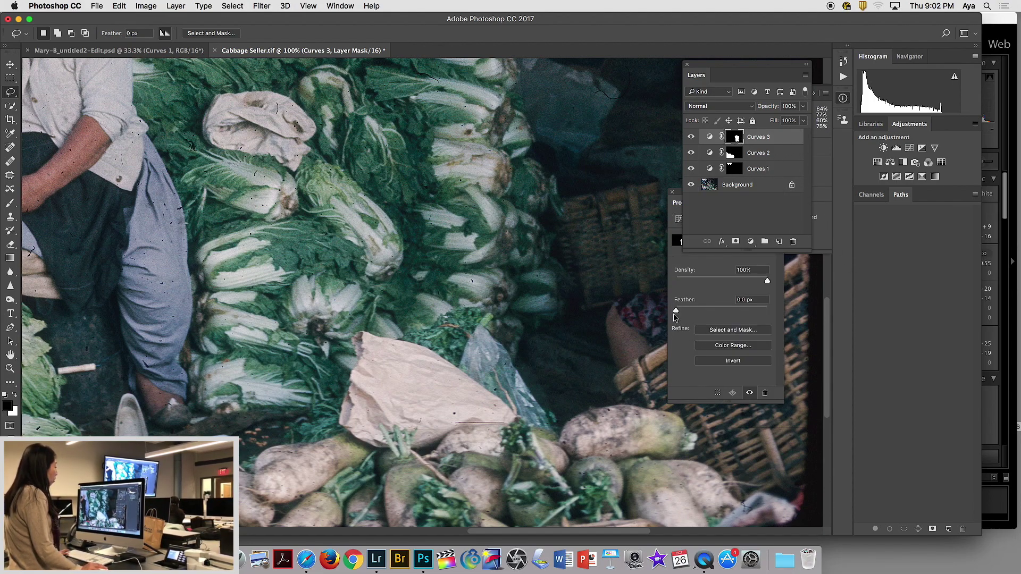
drag(677, 312, 703, 311)
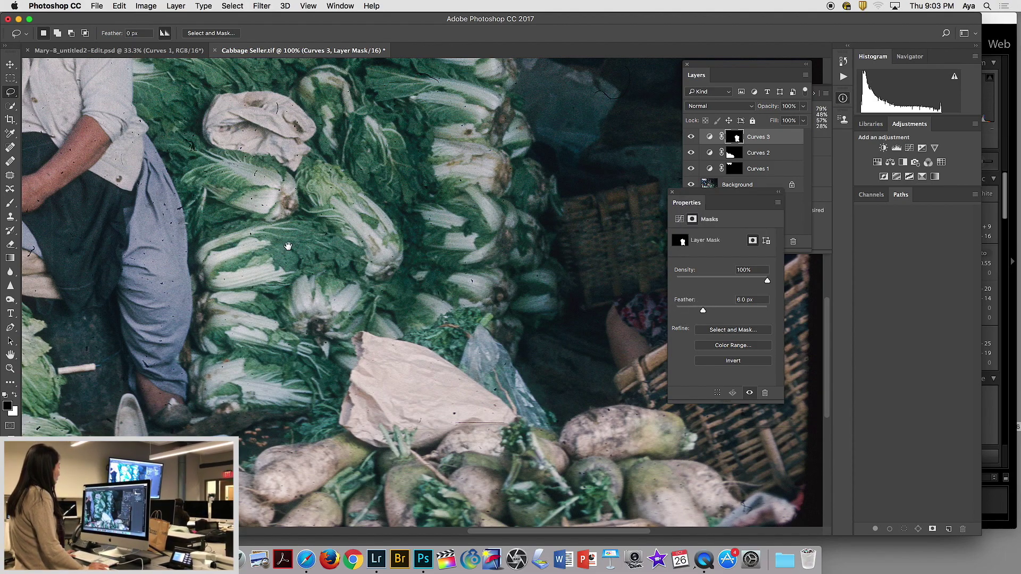
drag(287, 246, 349, 290)
key(super+minus)
key(super+minus)
key(super+minus)
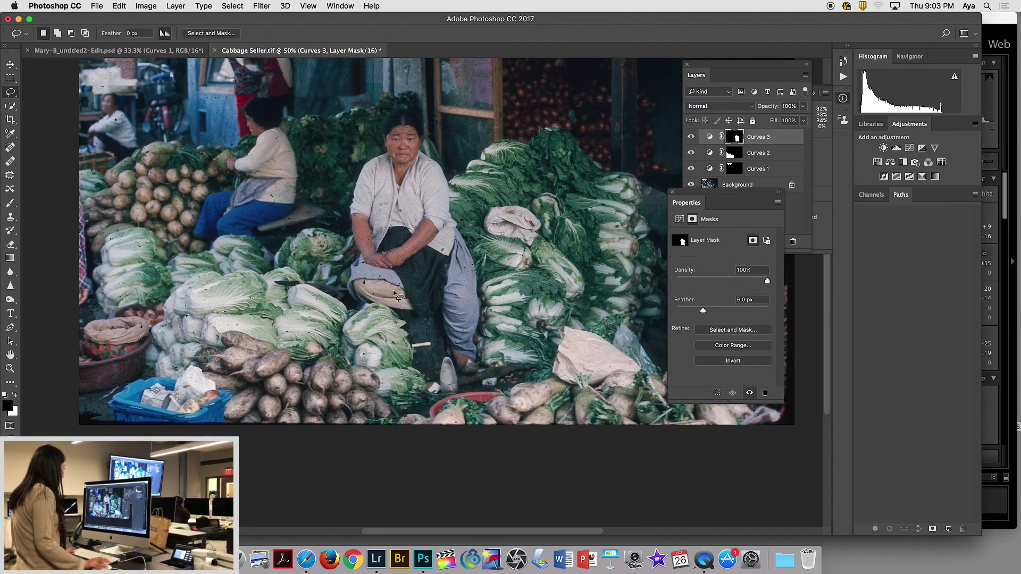
Step: Feather the Curves 2 layer mask by 2.6 px
click(711, 155)
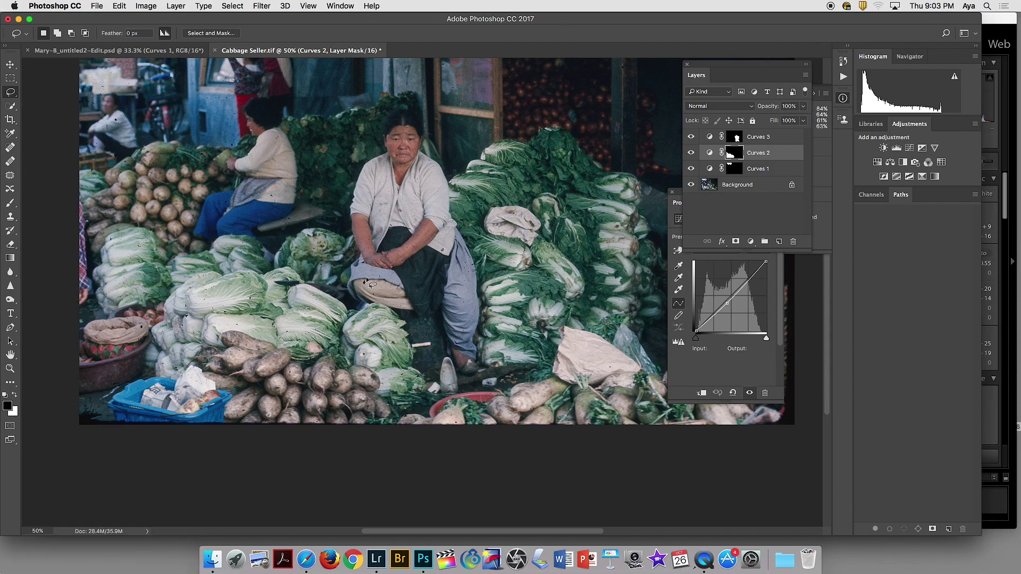
click(735, 154)
drag(677, 311, 690, 313)
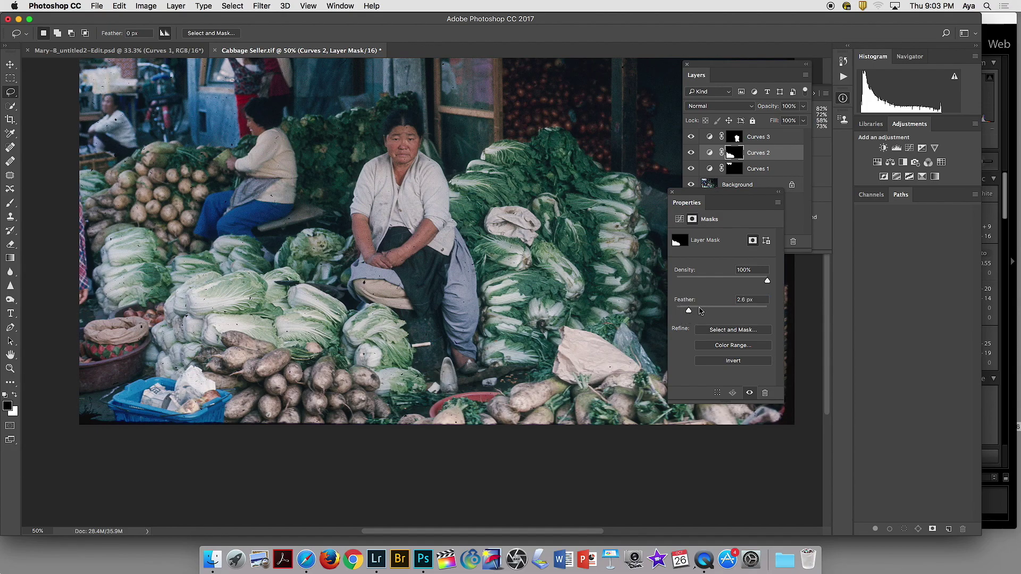
key(super+minus)
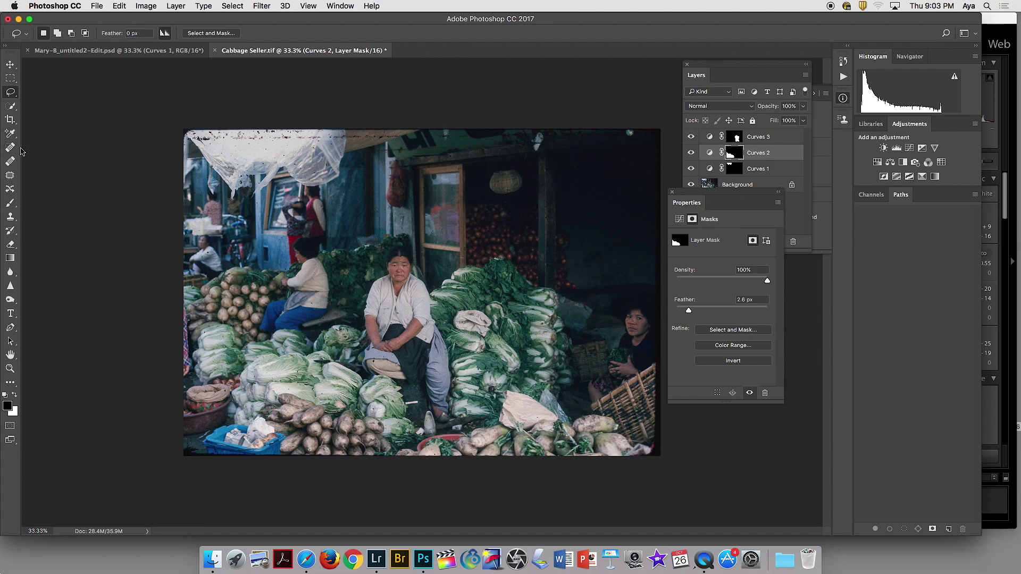
Step: Quick-select the dark stall interior behind the cabbages, and subtract the cabbage stack, doorway and overhead sign from the selection
click(14, 107)
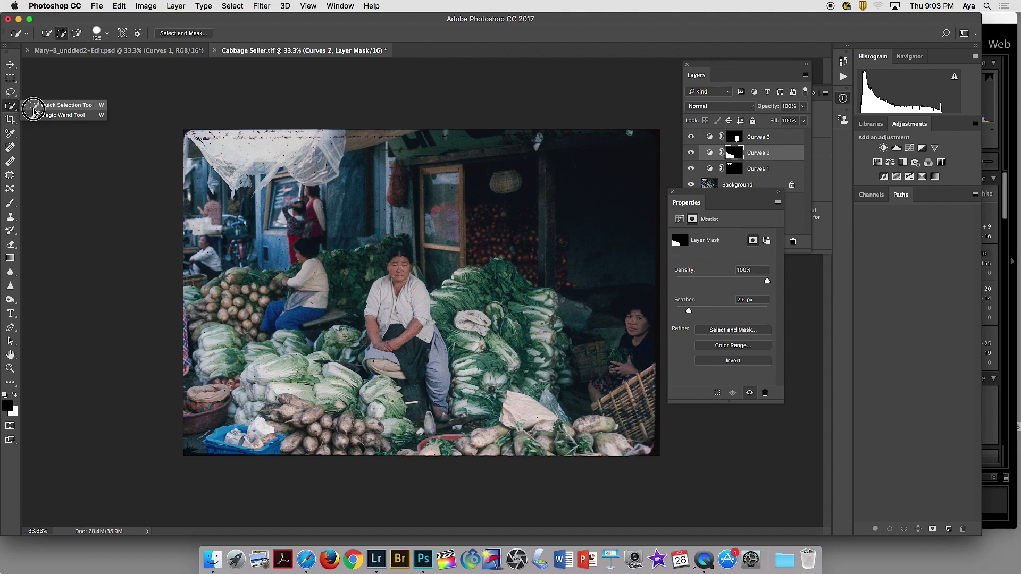
mouse_move(595, 240)
mouse_down()
mouse_move(622, 394)
mouse_move(590, 376)
mouse_up()
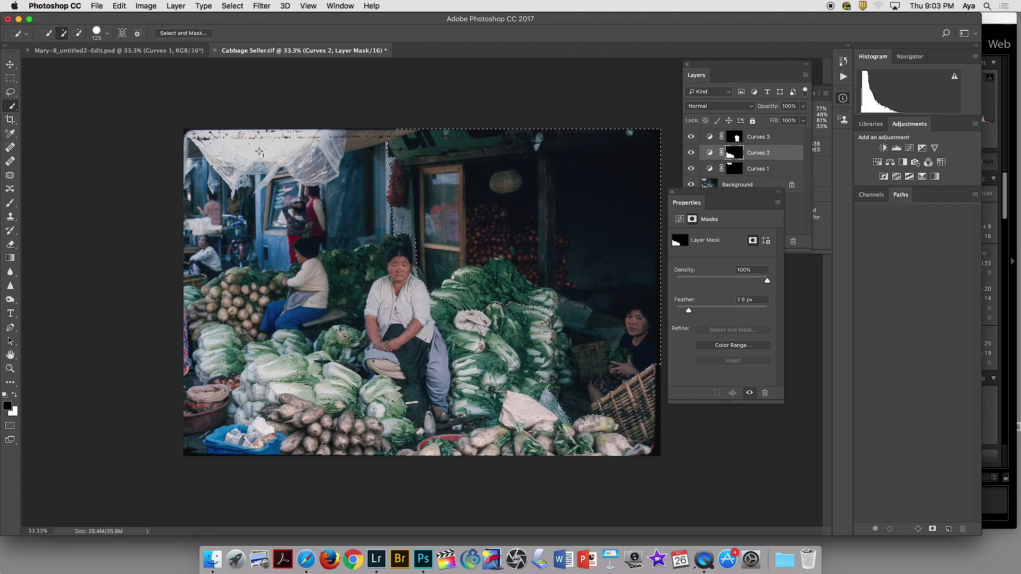
key(alt)
mouse_move(537, 307)
mouse_down()
mouse_move(495, 287)
mouse_move(504, 281)
mouse_move(470, 302)
mouse_move(447, 303)
mouse_move(397, 180)
mouse_move(396, 236)
mouse_move(391, 209)
mouse_move(391, 151)
mouse_move(431, 130)
mouse_move(510, 130)
mouse_up()
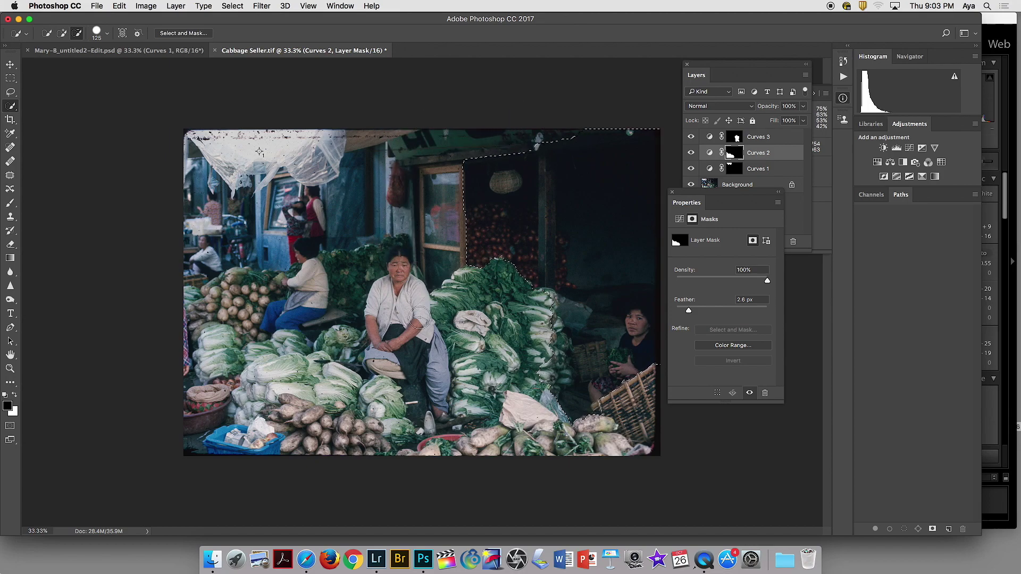
Step: Add a Curves adjustment layer masked to the selected dark stall, and sample the stall's shadows as a curve point at input 25
key(alt)
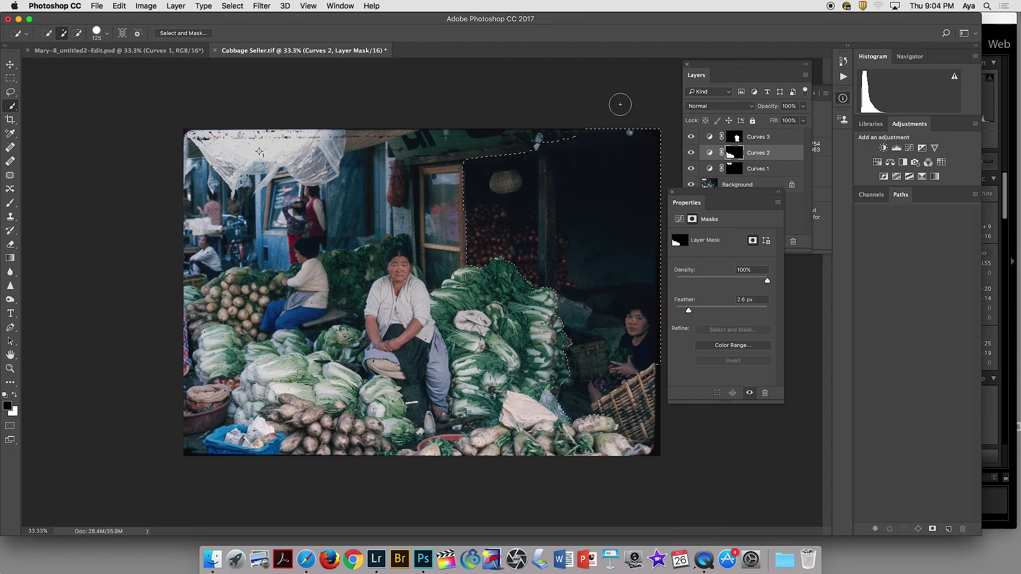
click(909, 150)
drag(716, 197, 747, 284)
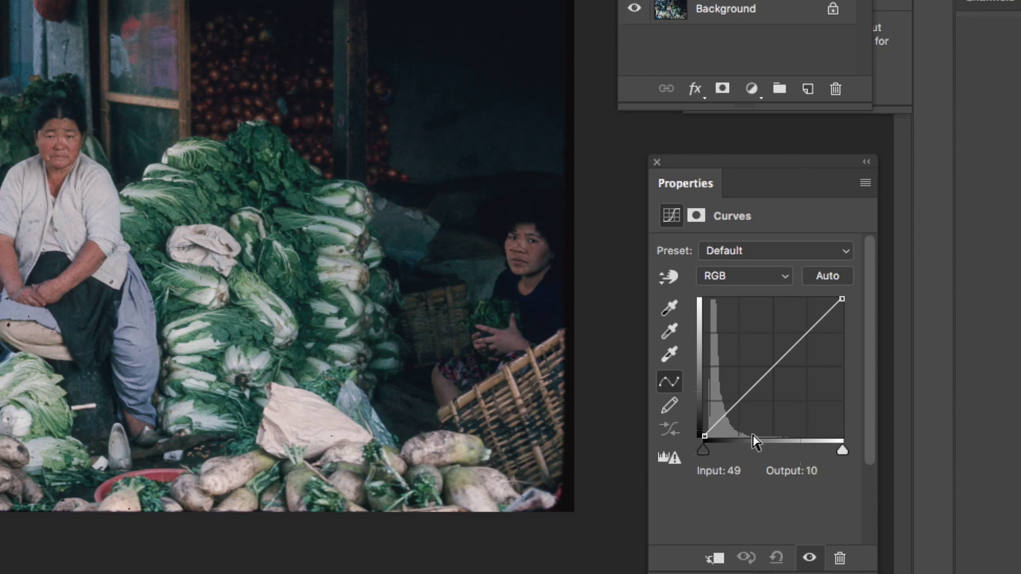
click(670, 275)
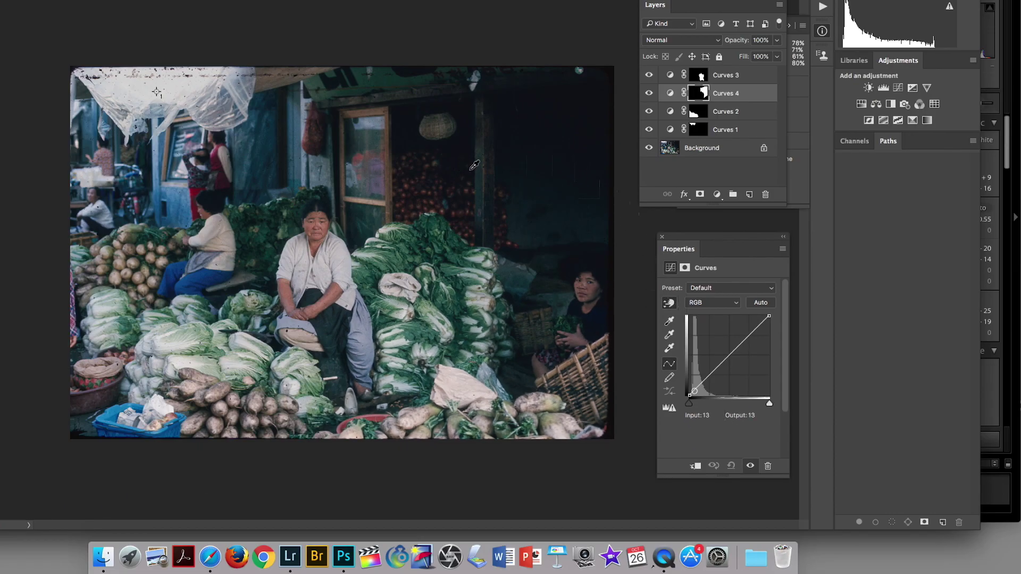
click(530, 231)
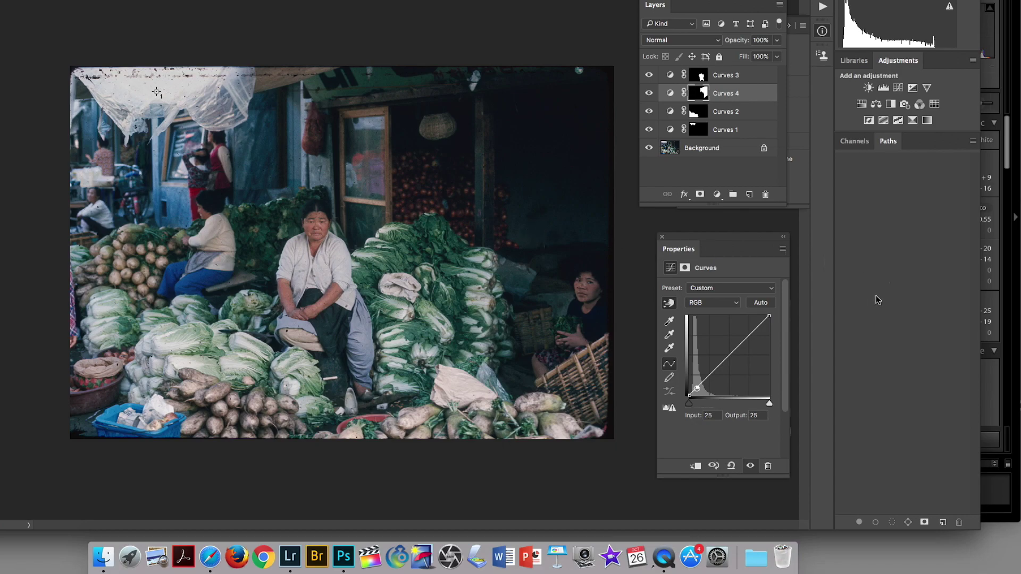
Step: Brighten the stall by settling the curve point at output 31, comparing the image with and without the Curves 4 layer
key(Up)
key(Up)
key(Up)
key(Up)
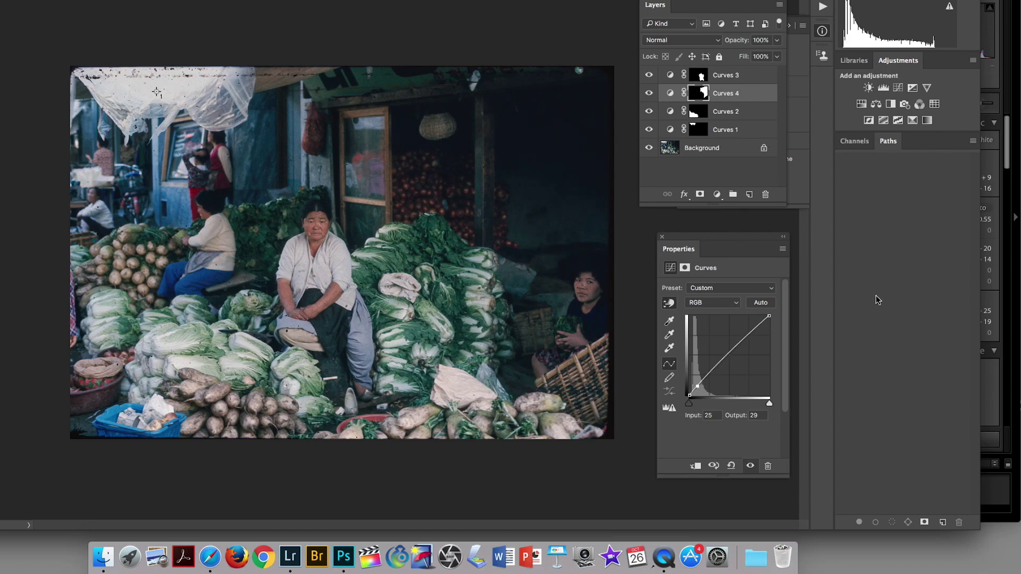
key(Up)
key(Up)
key(Up)
key(Up)
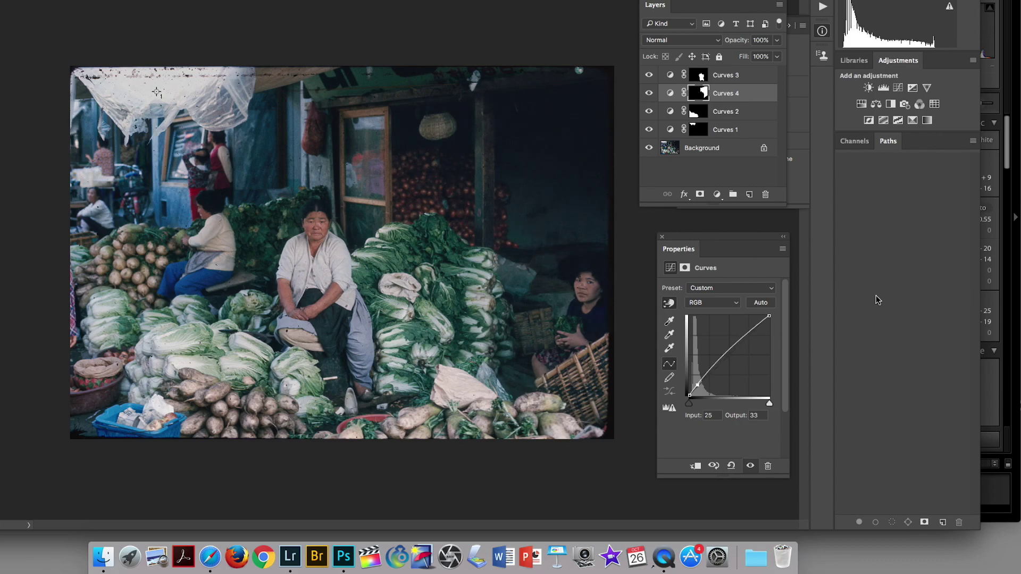
click(648, 93)
click(648, 93)
click(649, 94)
click(649, 93)
key(Down)
key(Down)
click(648, 94)
click(649, 94)
click(648, 94)
click(648, 94)
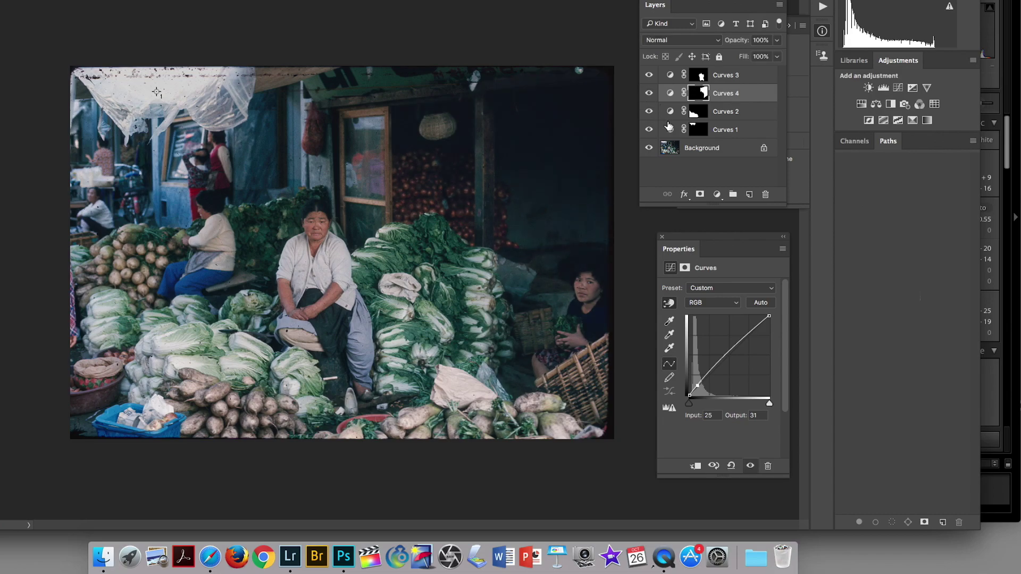
Step: Move the Curves 4 layer below Curves 2 and return it to its place above
key(super+bracketleft)
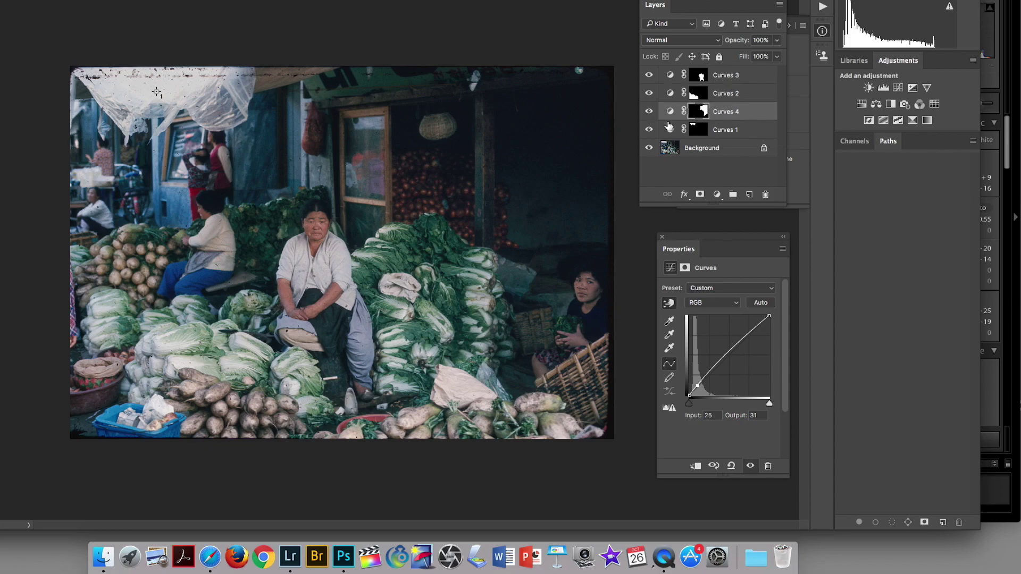
key(super+bracketright)
key(Right)
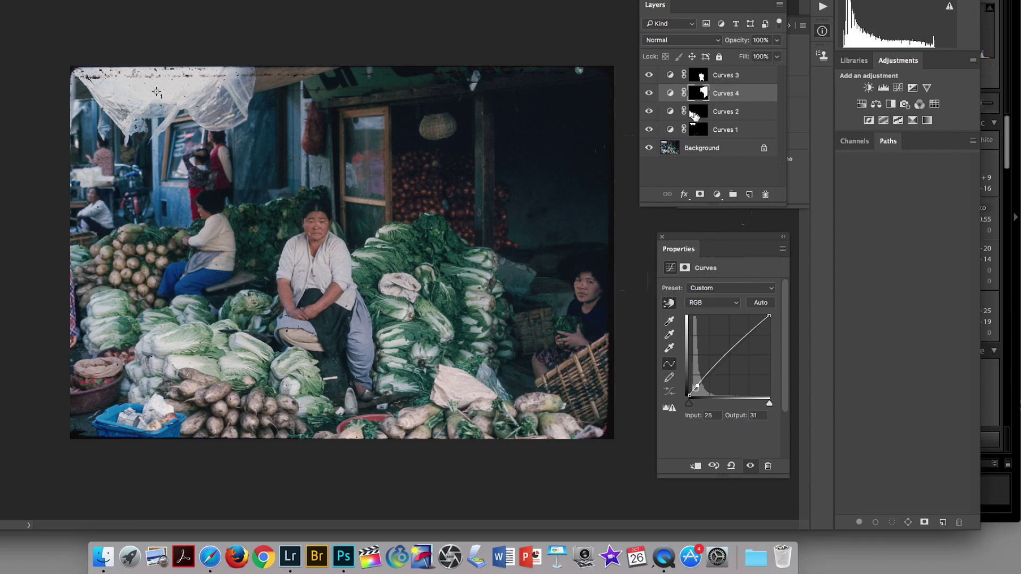
key(Up)
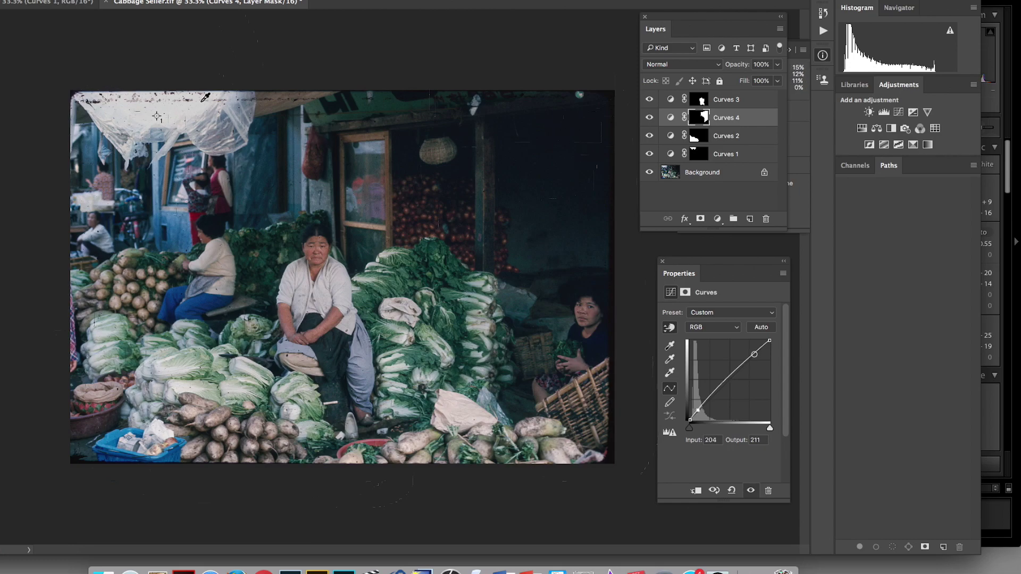
Step: Examine the whole photo's tonal balance at much smaller magnifications and at about 37%
key(super+minus)
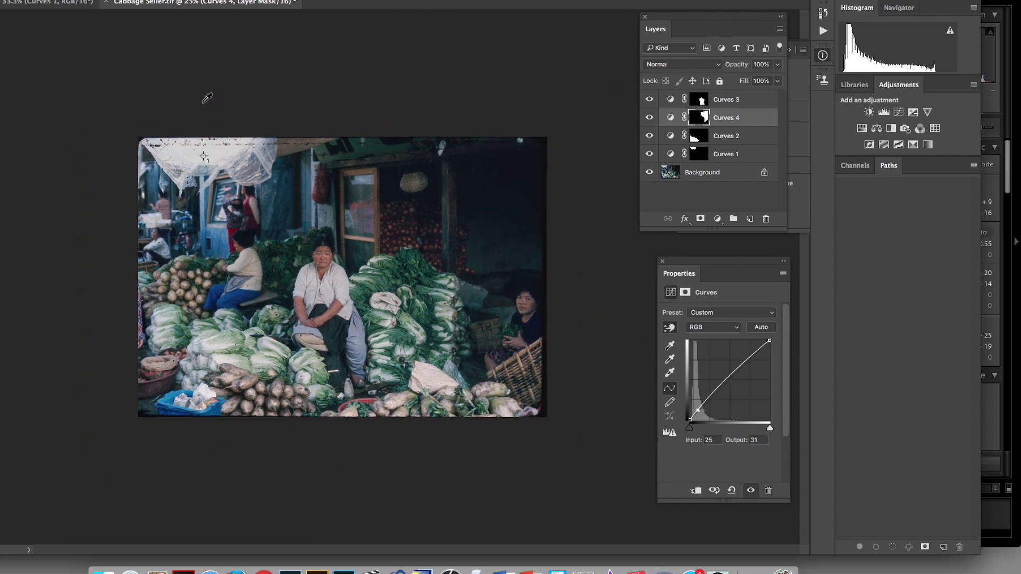
key(super+minus)
key(super+minus)
key(super+minus)
key(super+minus)
key(super+minus)
key(super+minus)
key(super+minus)
key(super+minus)
key(super+minus)
key(super+minus)
key(super+minus)
key(super+minus)
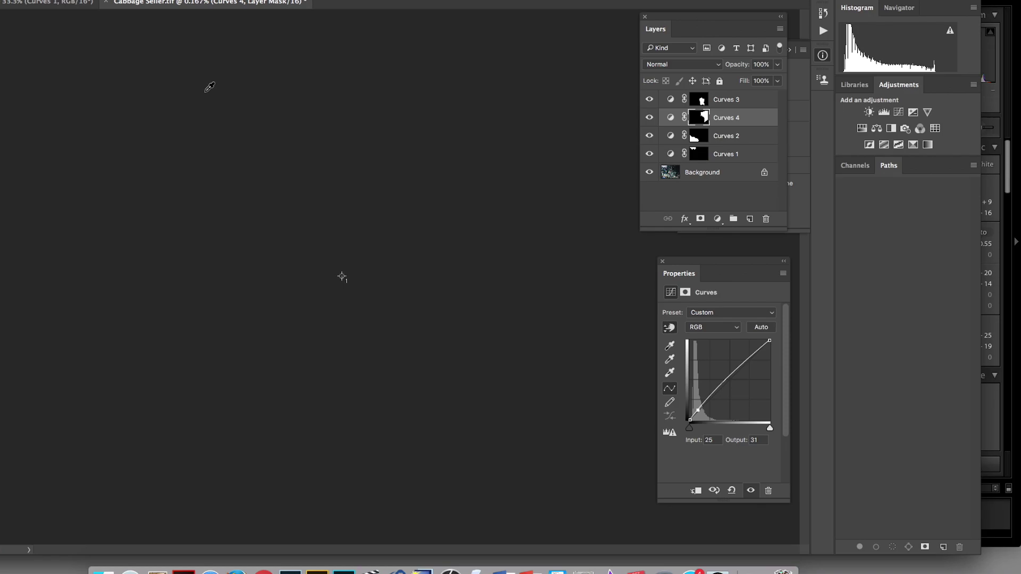
scroll(209, 86, up, 15)
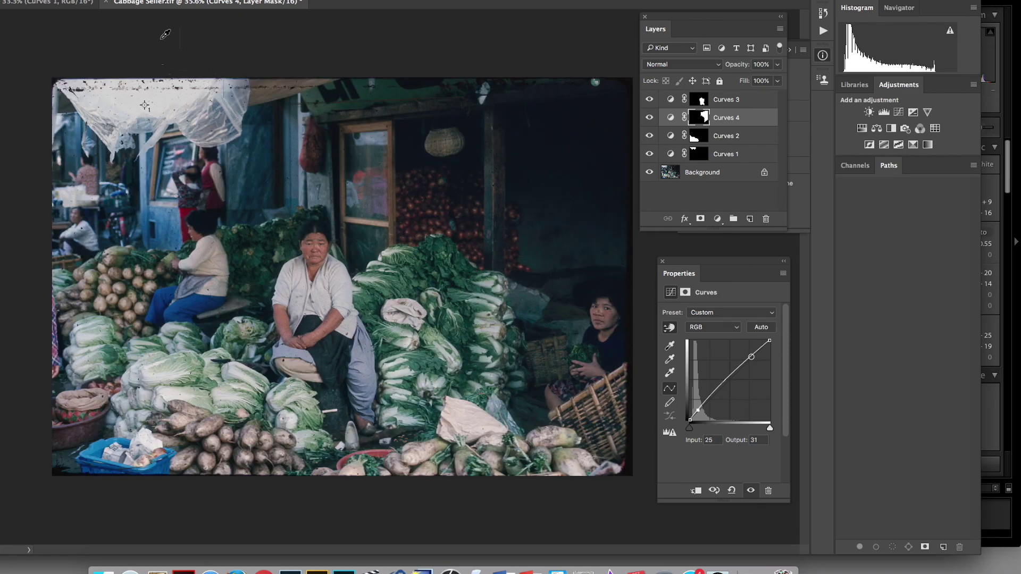
scroll(163, 44, up, 1)
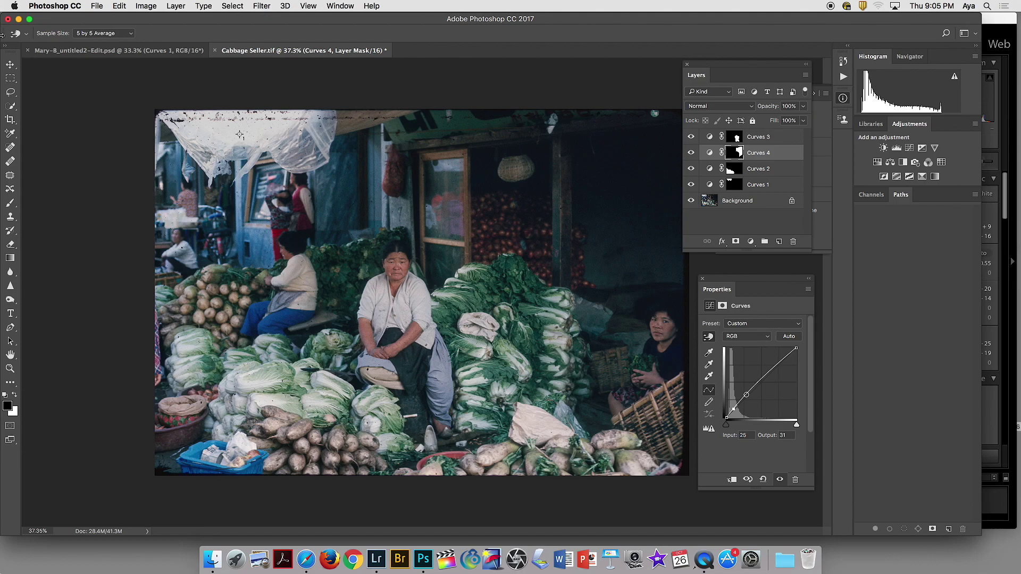
Step: Lasso the photo's left side beside the seated woman, and darken it with a masked Curves layer at input 111, output 85
click(10, 93)
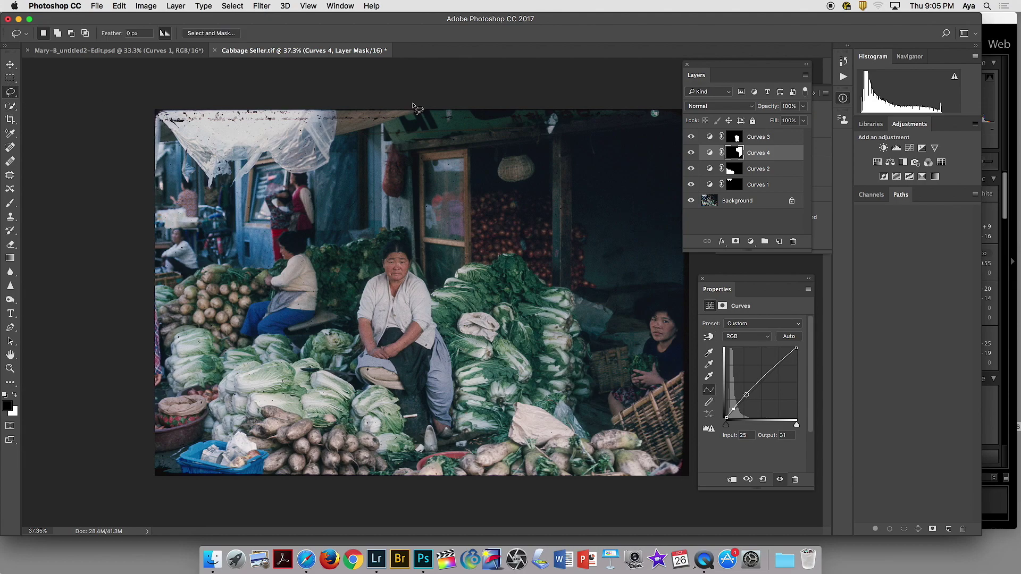
mouse_move(378, 113)
mouse_down()
mouse_move(334, 251)
mouse_move(368, 481)
mouse_move(298, 507)
mouse_move(178, 504)
mouse_move(128, 478)
mouse_move(101, 373)
mouse_move(107, 142)
mouse_move(136, 105)
mouse_move(191, 97)
mouse_move(349, 100)
mouse_move(378, 109)
mouse_up()
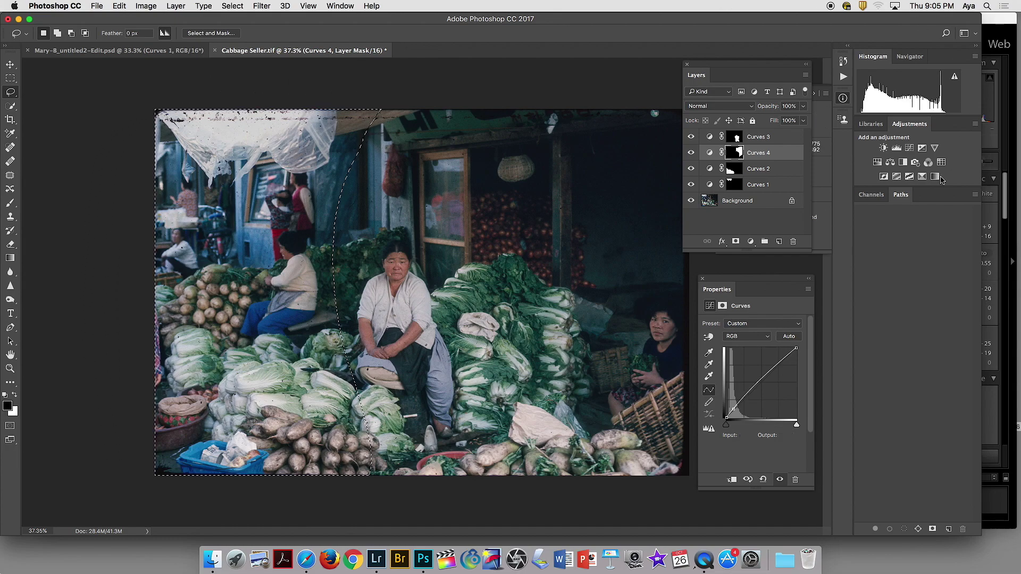
click(910, 148)
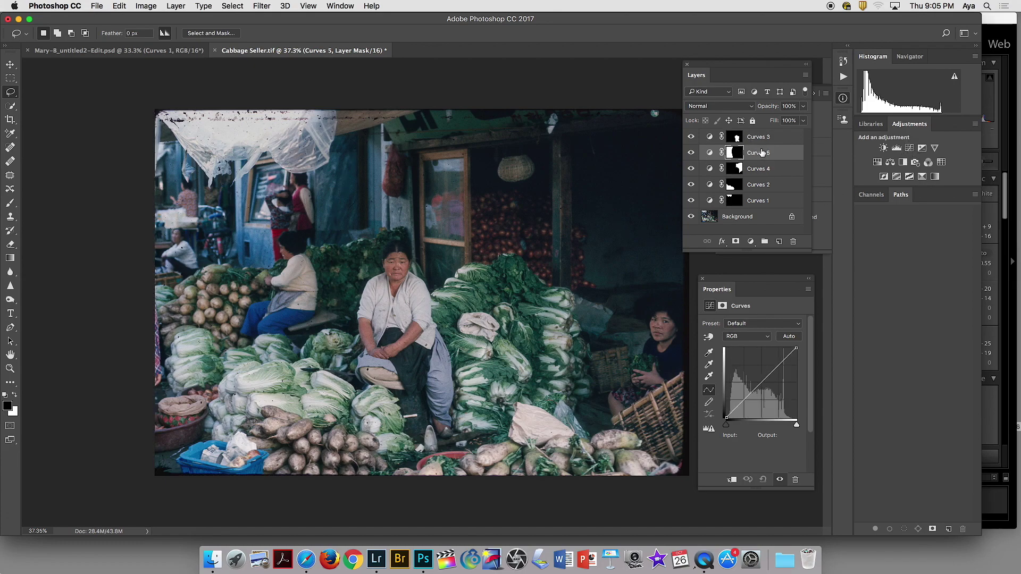
click(756, 393)
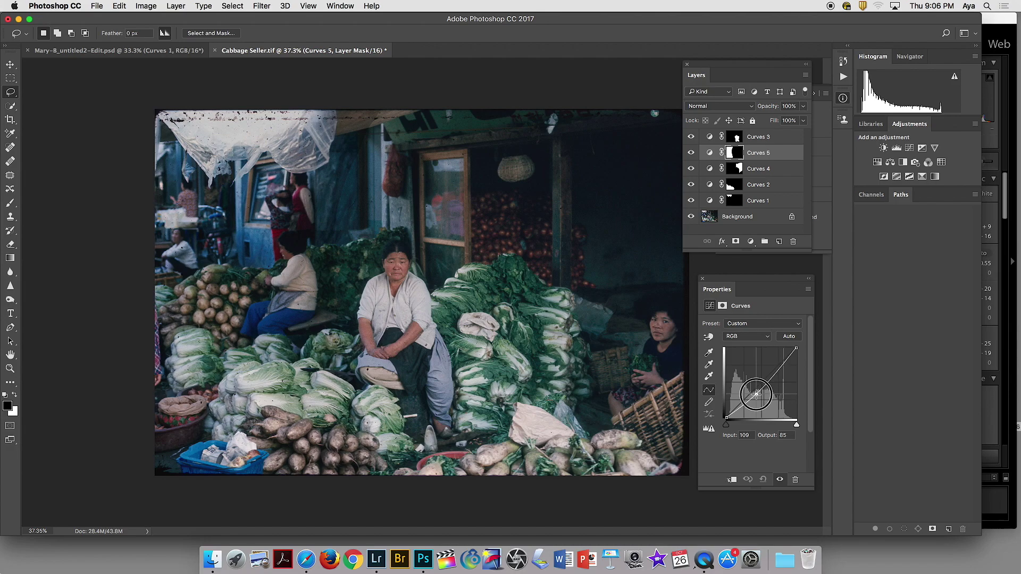
drag(756, 394, 758, 394)
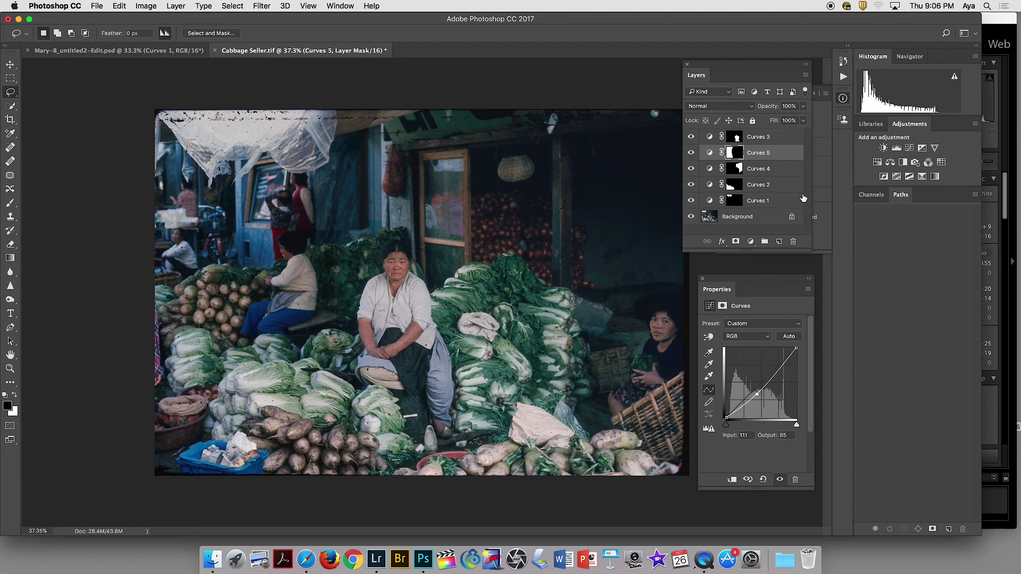
Step: Soften the Curves 5 layer mask with a feather, and feather the Curves 4 layer mask by 3.8 px
click(736, 153)
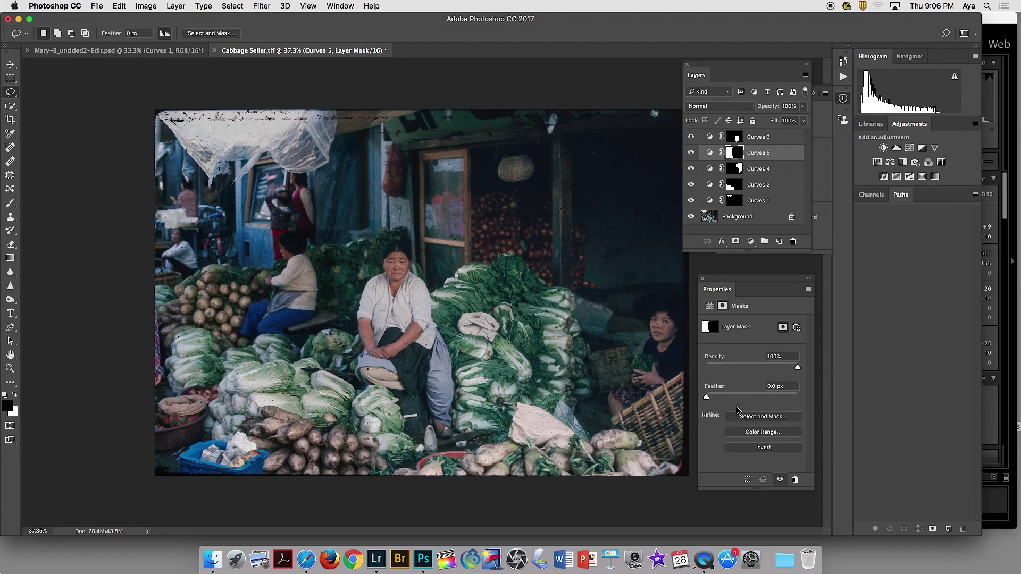
drag(708, 400, 729, 399)
click(765, 169)
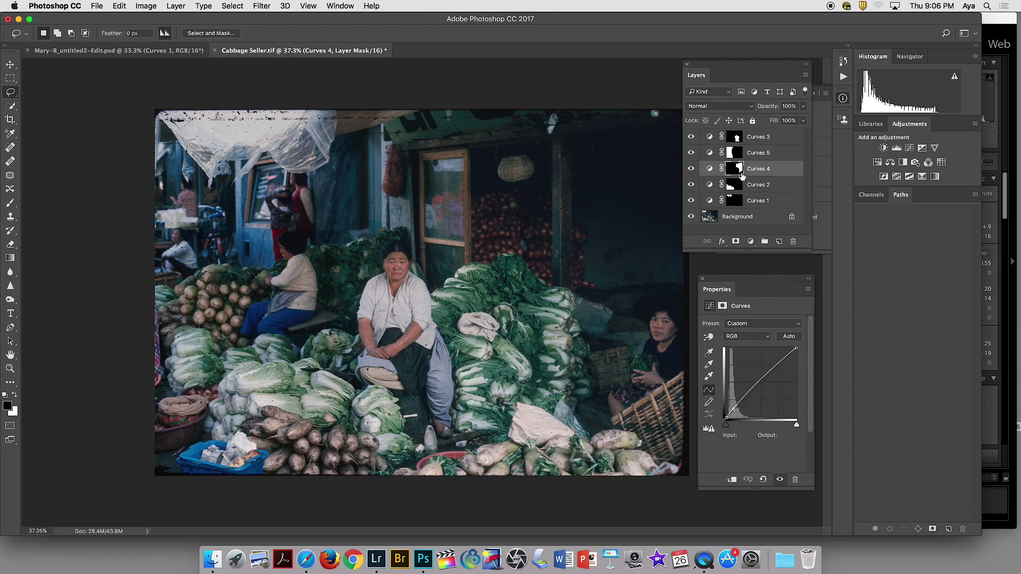
click(739, 171)
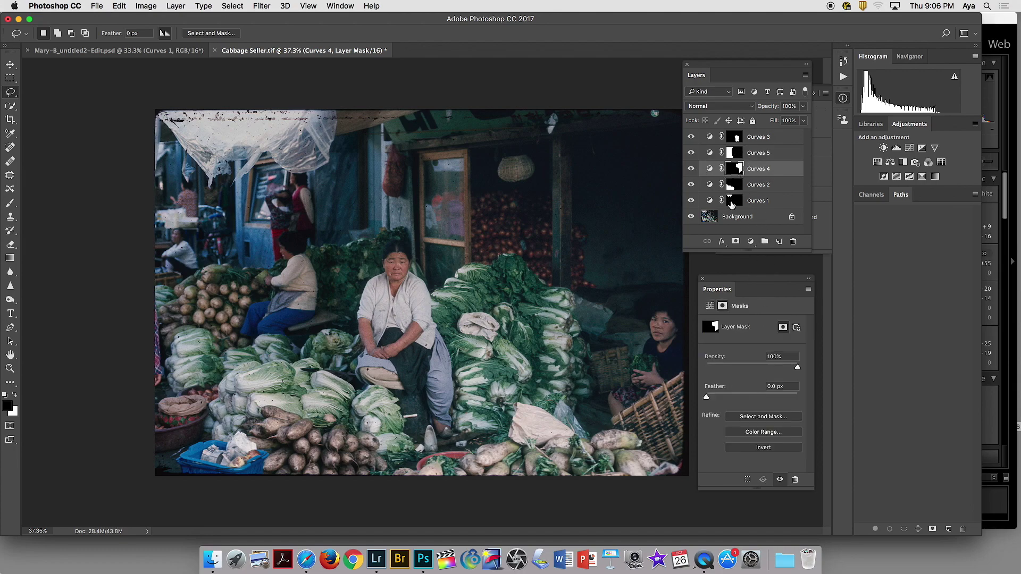
drag(706, 399, 724, 398)
Step: Compare the photo with all five Curves layers hidden and shown
drag(691, 204, 691, 129)
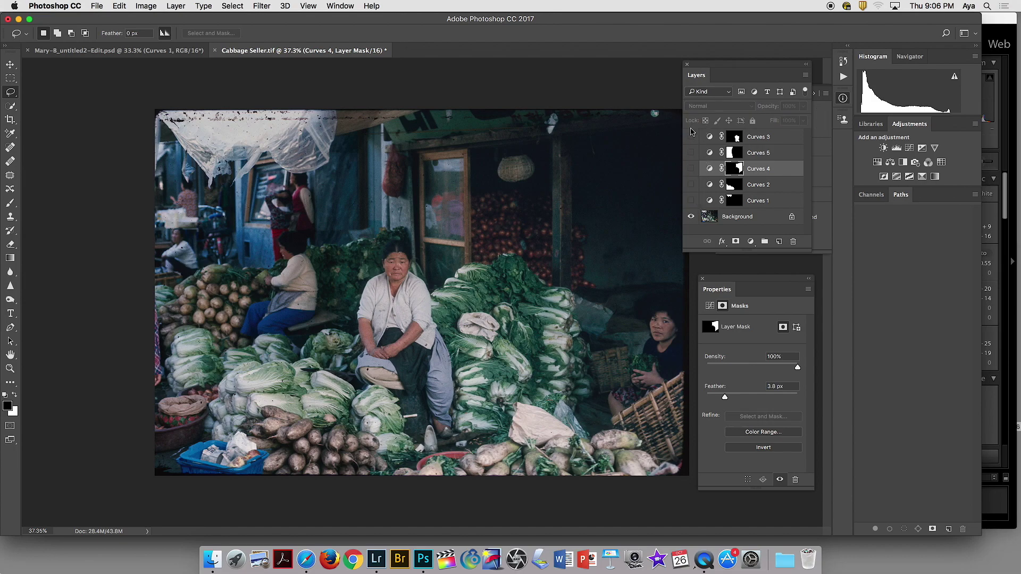
drag(691, 200, 691, 141)
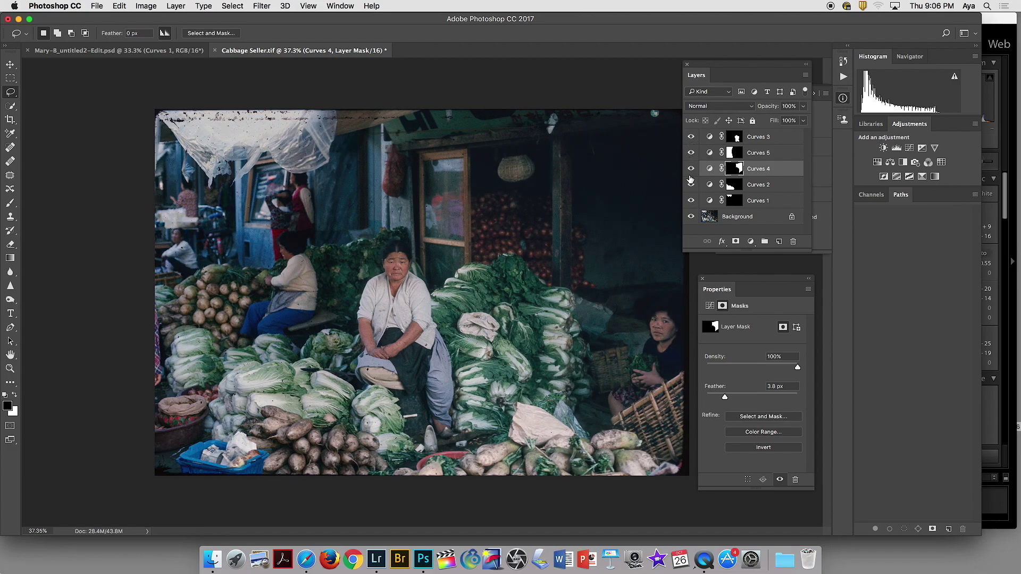
drag(691, 201, 691, 141)
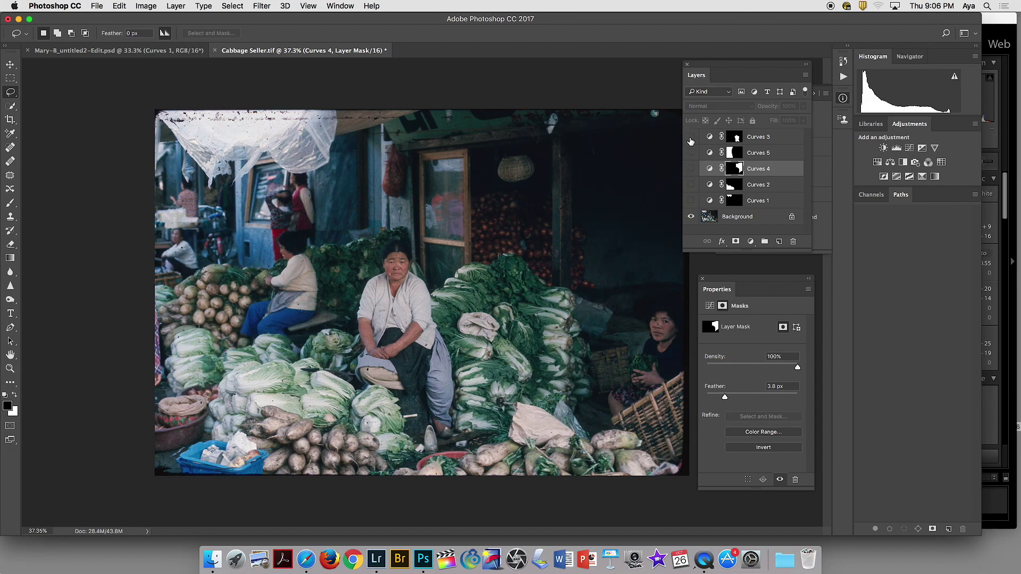
drag(691, 201, 691, 141)
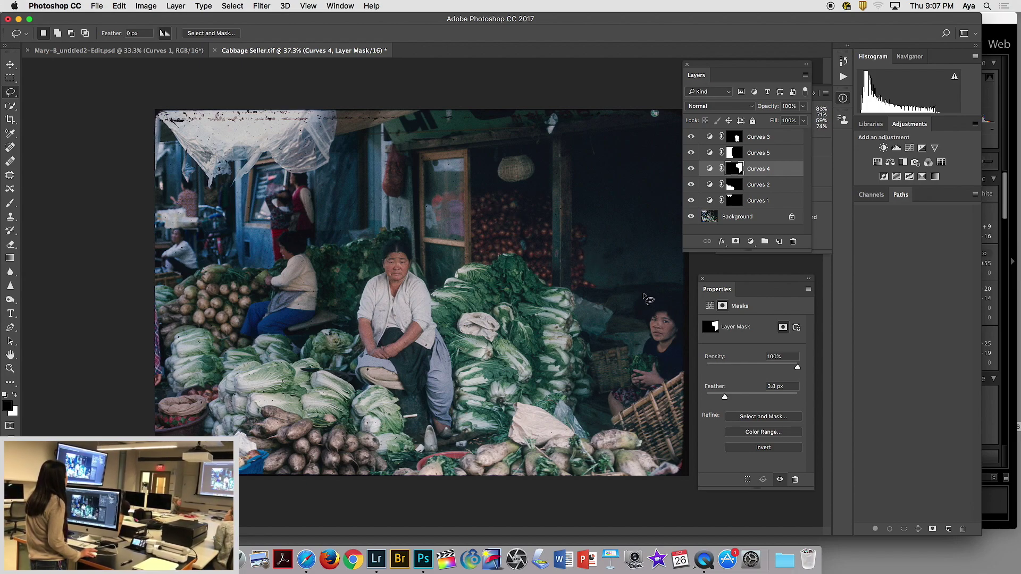
Step: Save the edited market photo, and switch to Lightroom's Library grid
key(super+s)
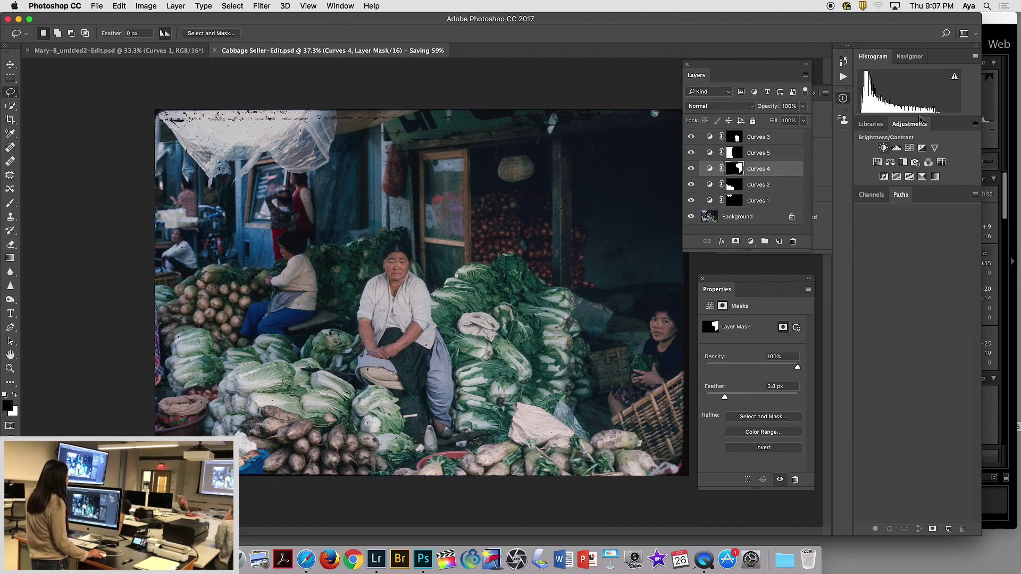
click(988, 22)
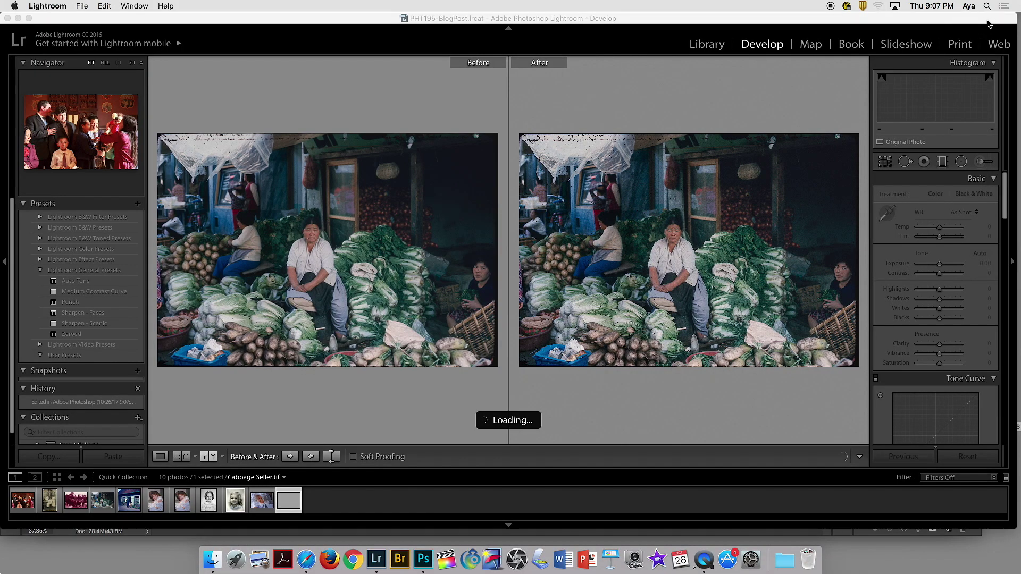
key(g)
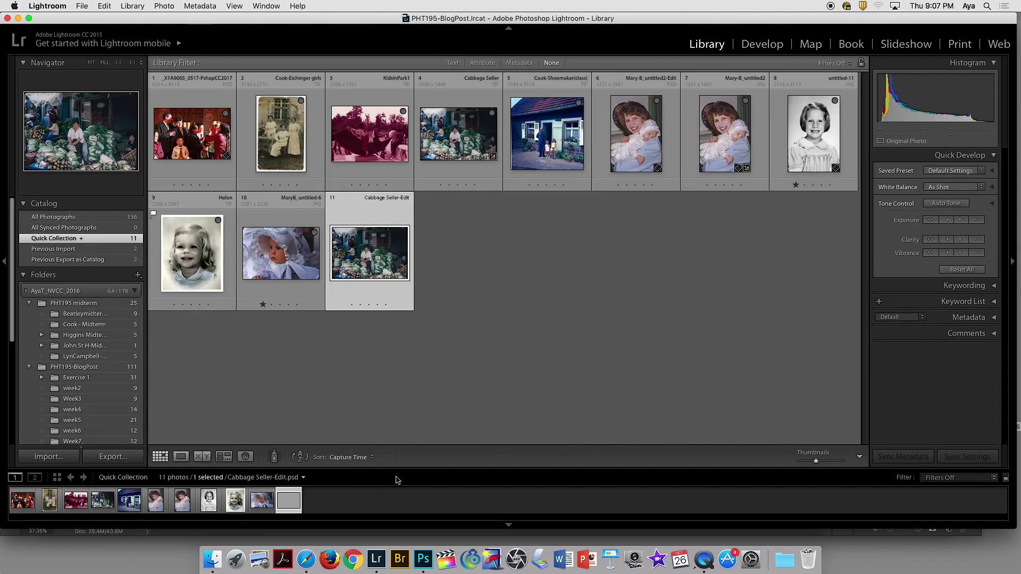
Step: Open the blonde girl's portrait in Photoshop using Edit Original, and enlarge the layer list to show all its groups
click(648, 209)
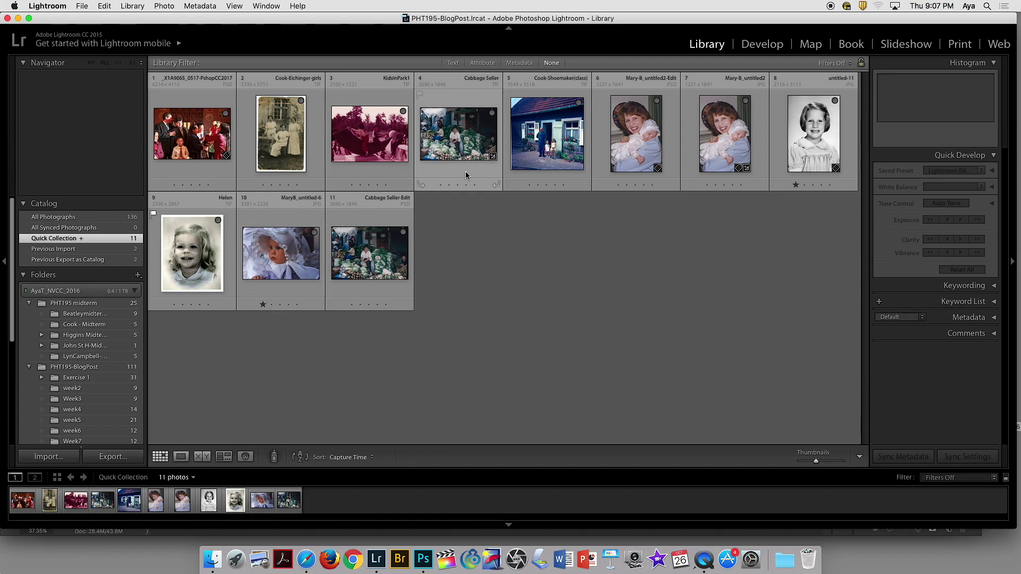
double_click(194, 261)
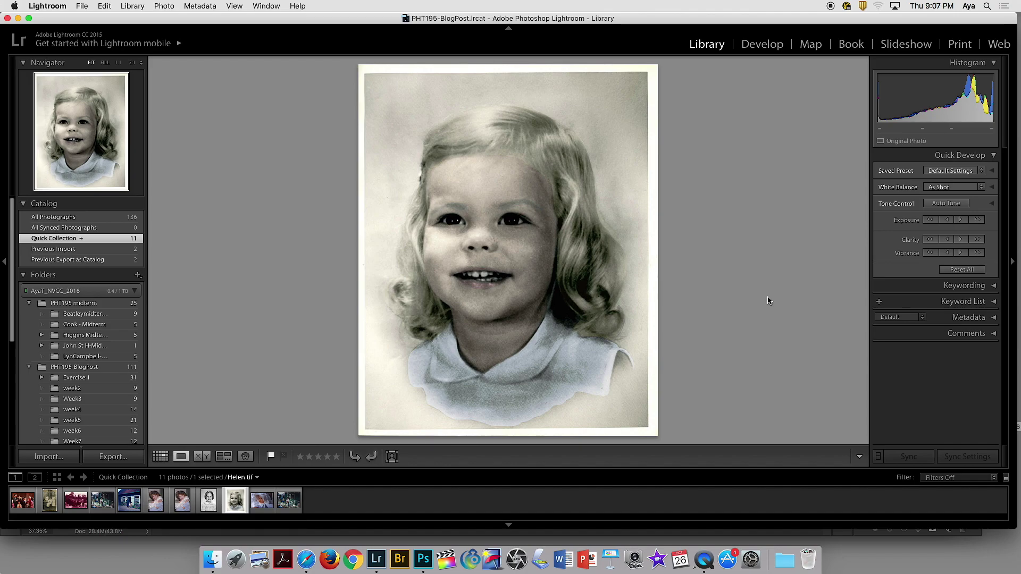
right_click(522, 267)
click(544, 296)
click(713, 300)
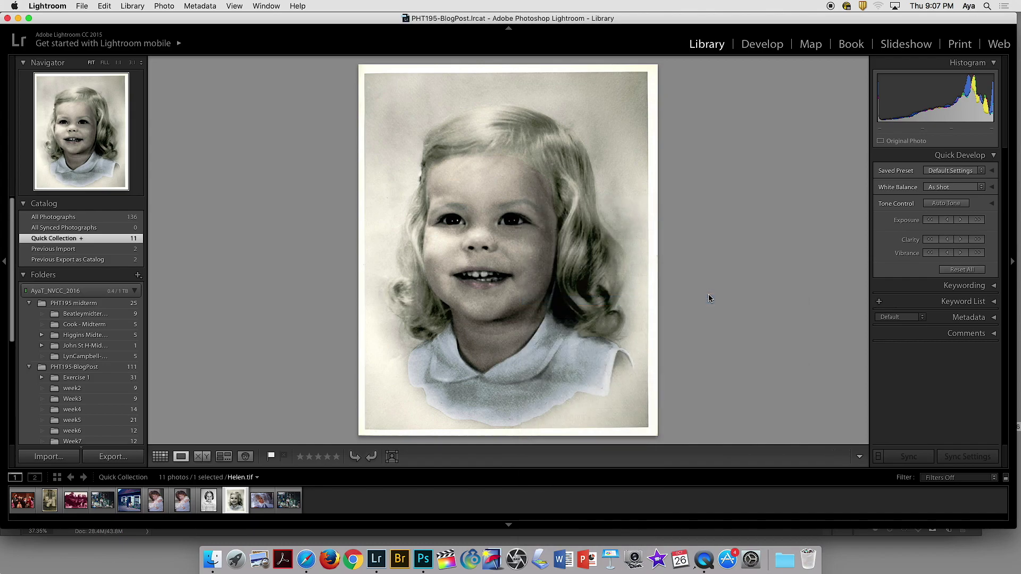
click(486, 217)
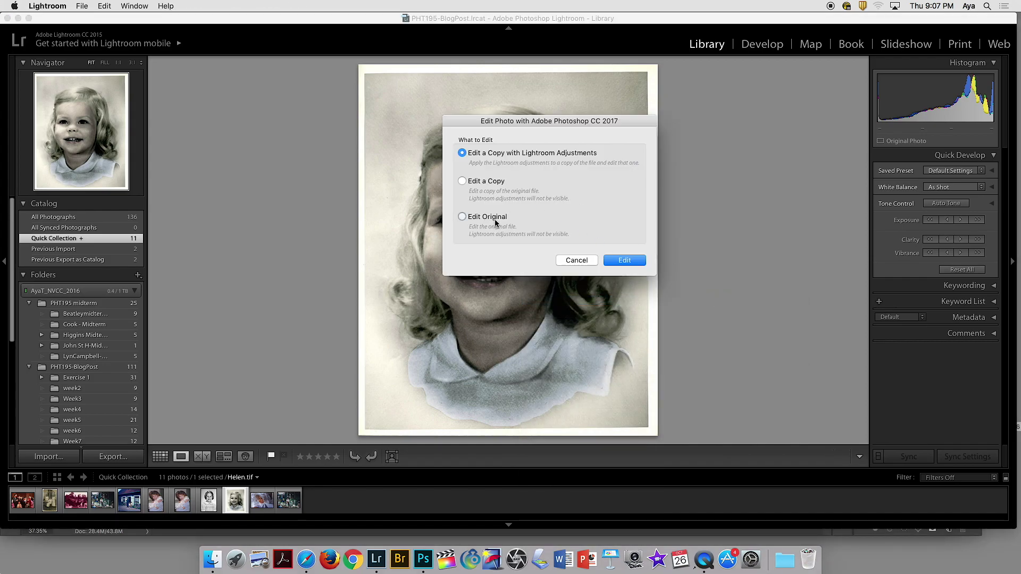
click(638, 261)
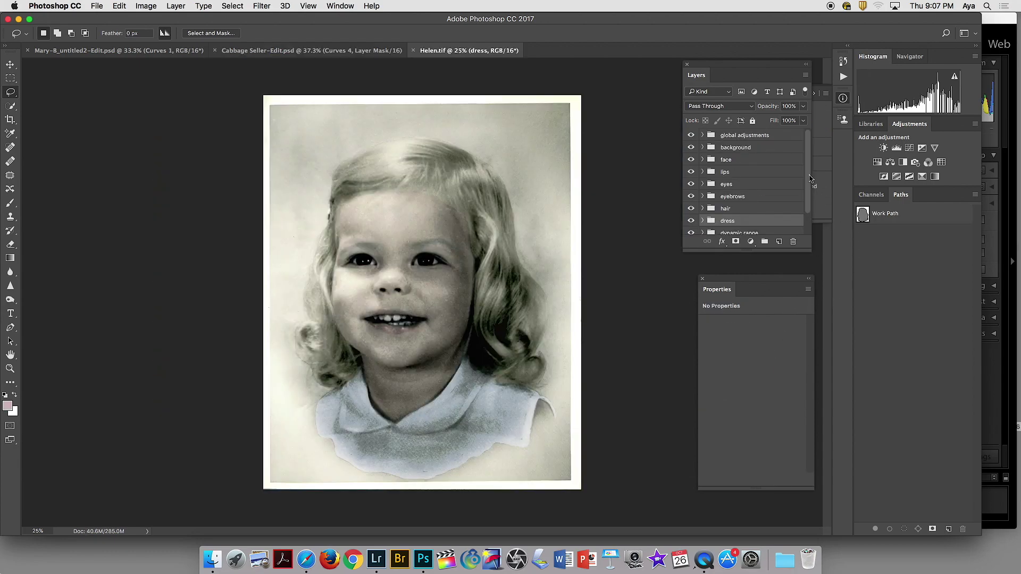
drag(810, 251, 833, 329)
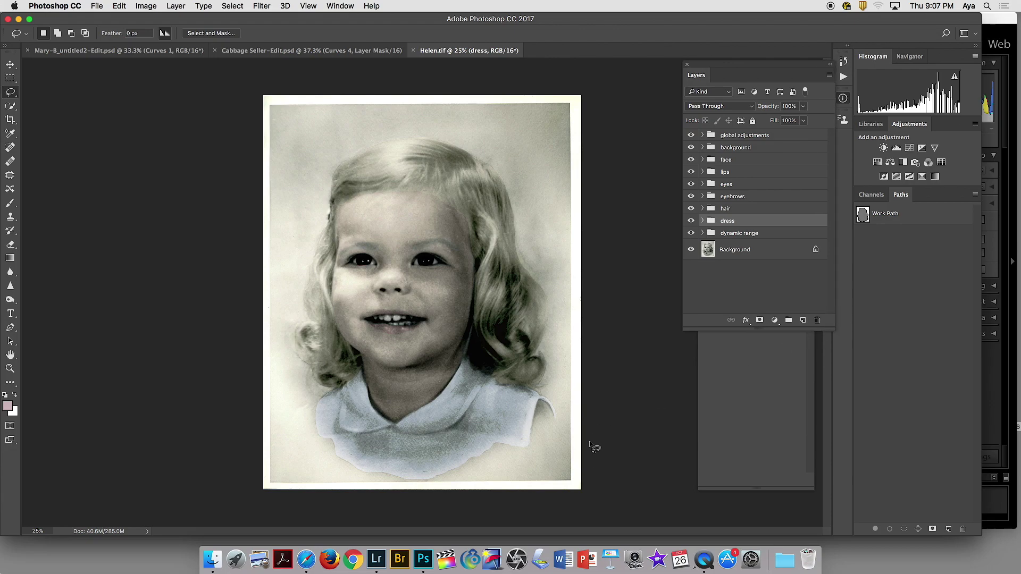
Step: Examine the portrait's hand-colored face, hair and dress edges up close
key(super+equal)
key(super+equal)
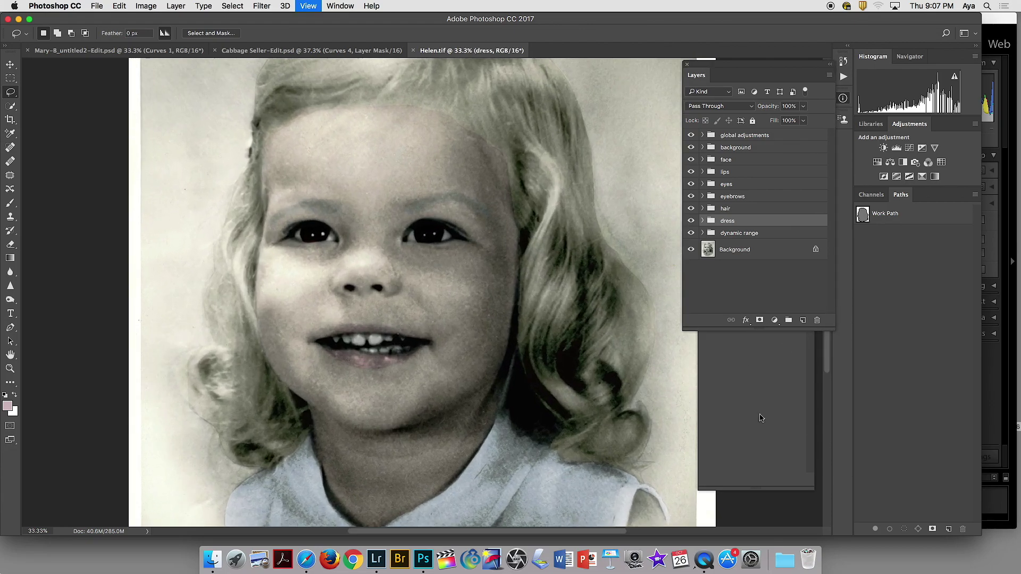
key(super+equal)
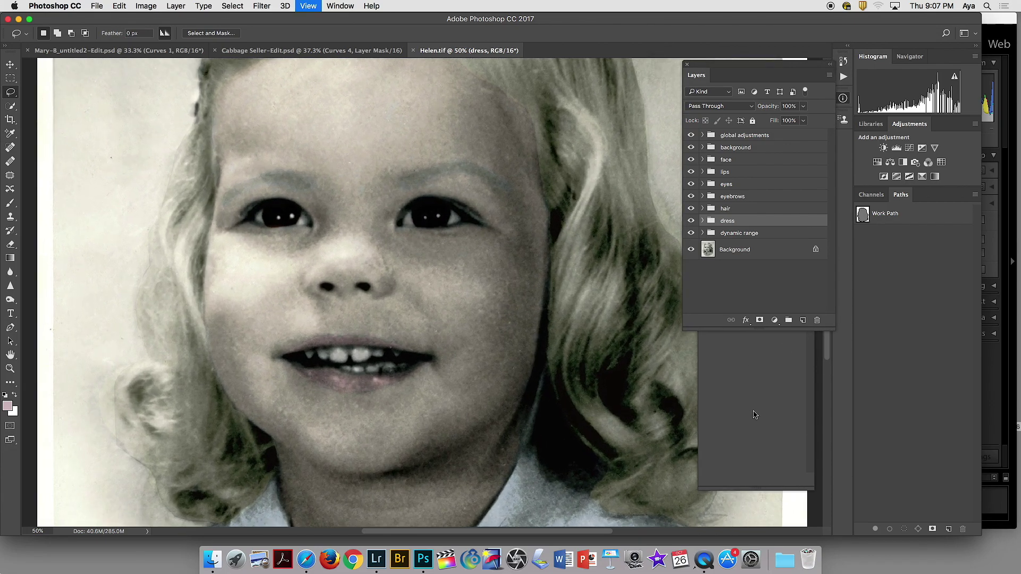
drag(517, 176, 515, 285)
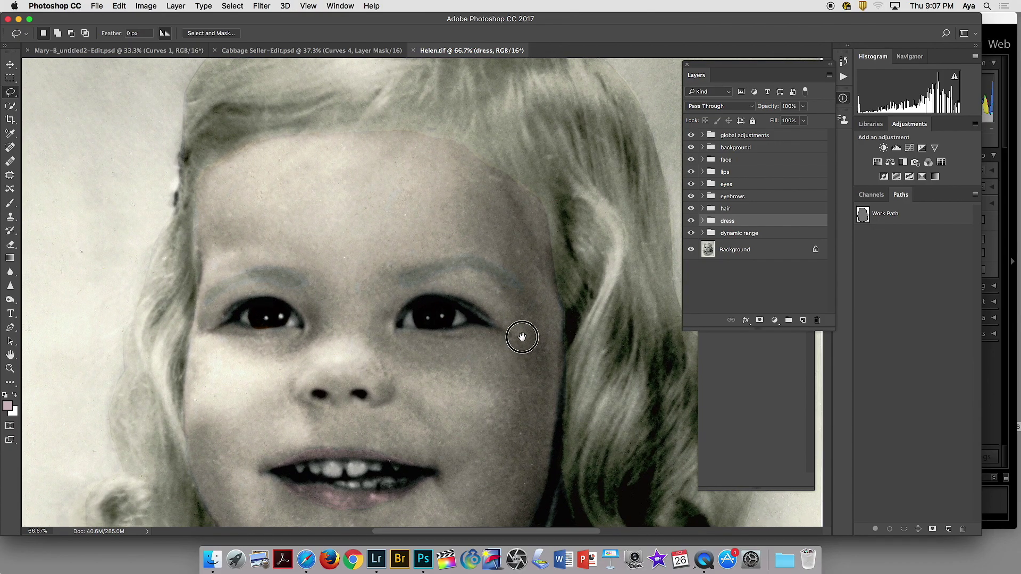
drag(522, 346, 490, 121)
drag(468, 337, 476, 173)
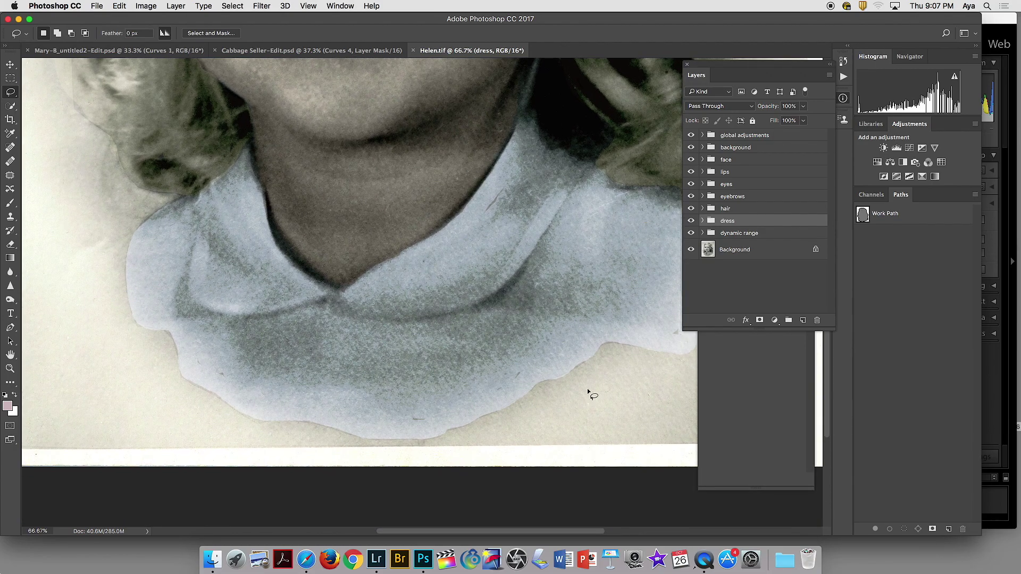
drag(482, 230, 508, 479)
drag(510, 287, 499, 371)
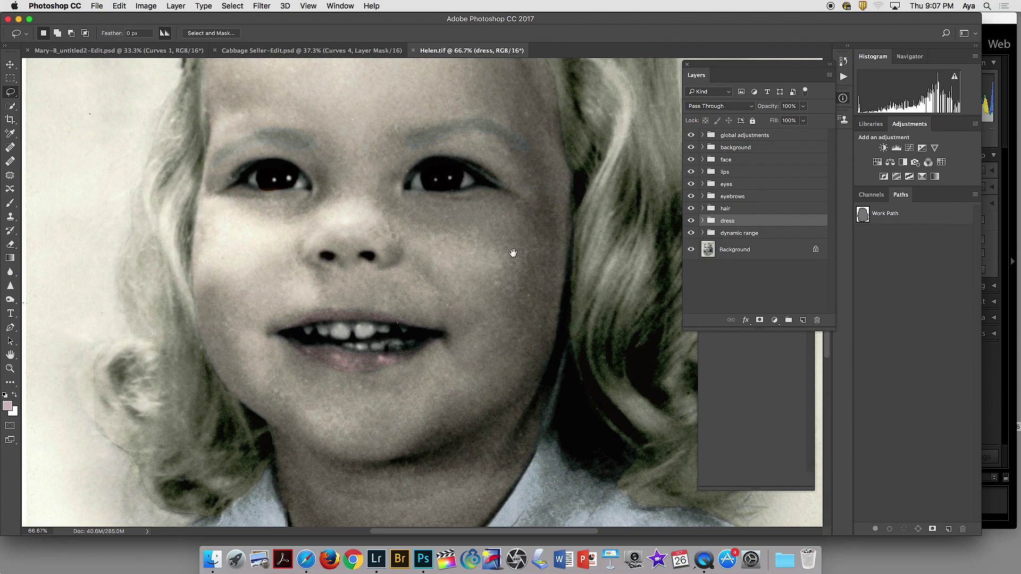
drag(512, 262, 513, 303)
Step: Expand the dress group and compare the portrait's dress with its color layer hidden and shown
click(703, 220)
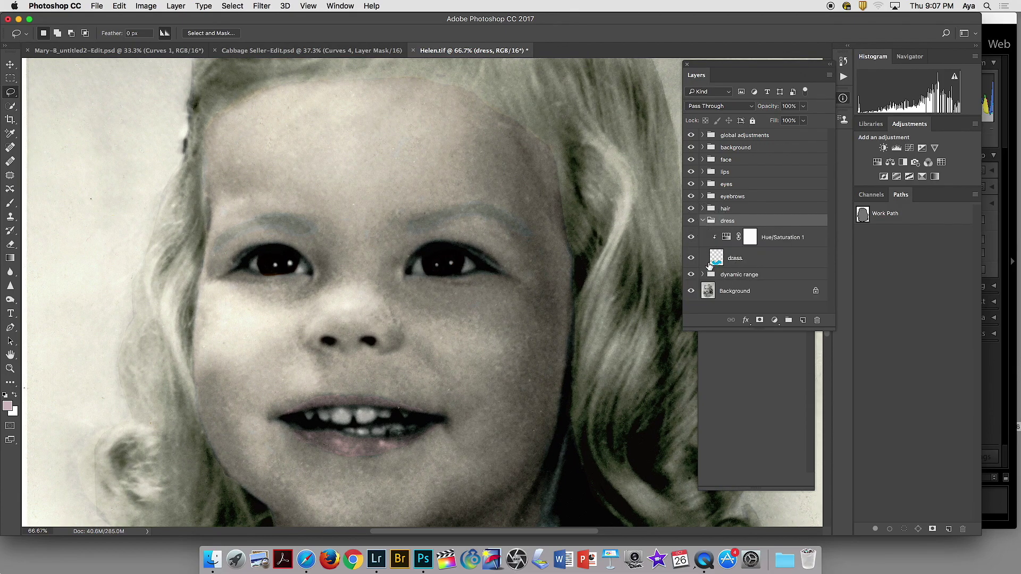
drag(565, 257, 560, 133)
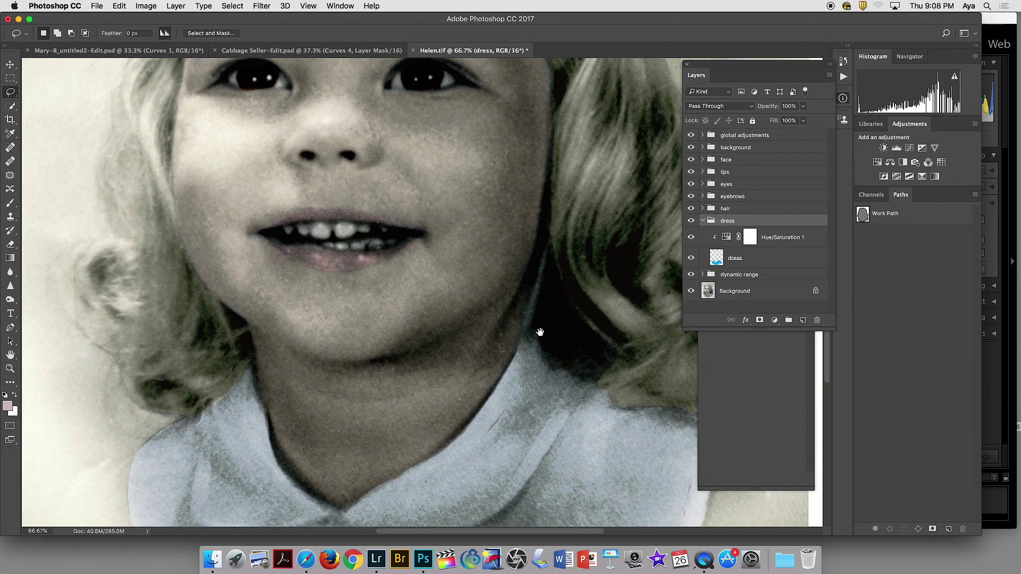
drag(541, 335, 547, 137)
drag(510, 291, 497, 212)
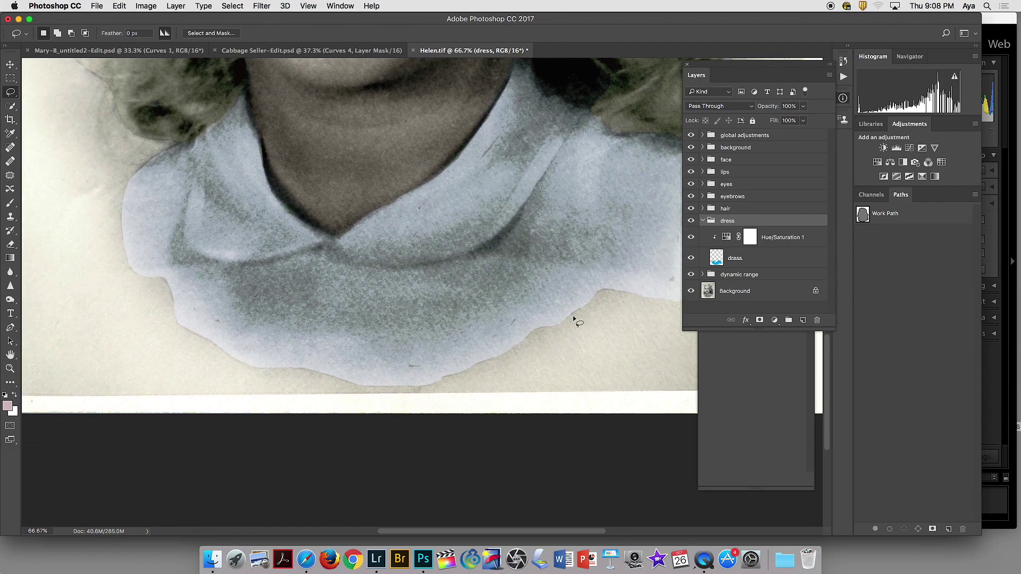
click(692, 259)
click(691, 259)
click(692, 259)
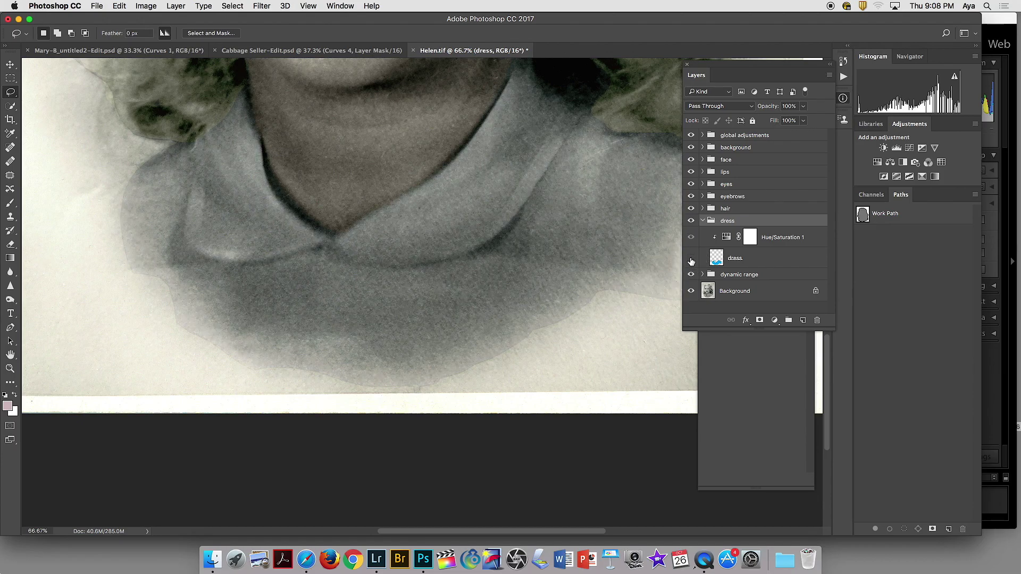
click(691, 260)
click(692, 259)
click(691, 260)
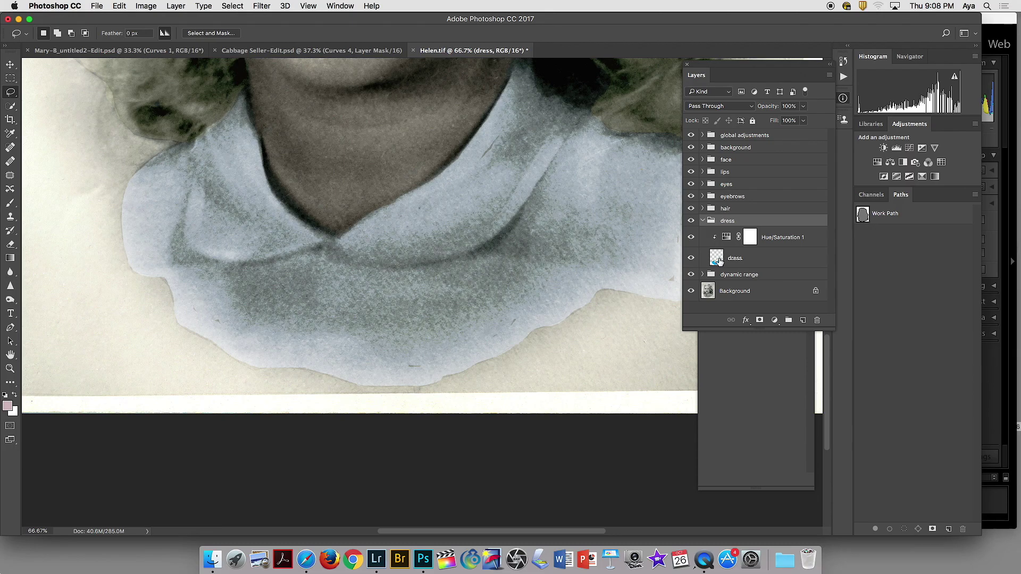
Step: Soften the dress color layer's edges with a Gaussian Blur of 4.0 pixels radius, comparing the preview before applying
click(718, 260)
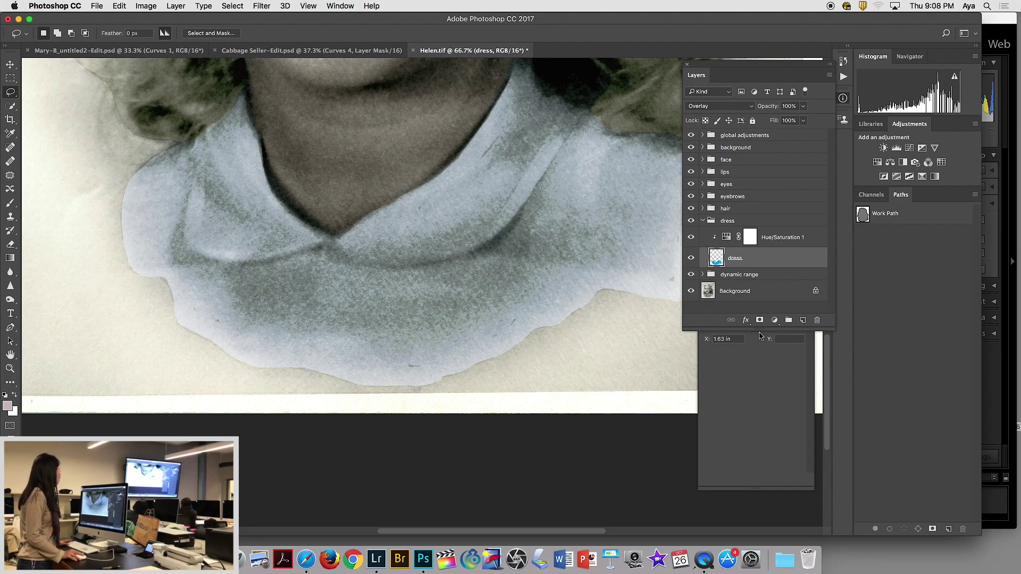
click(262, 6)
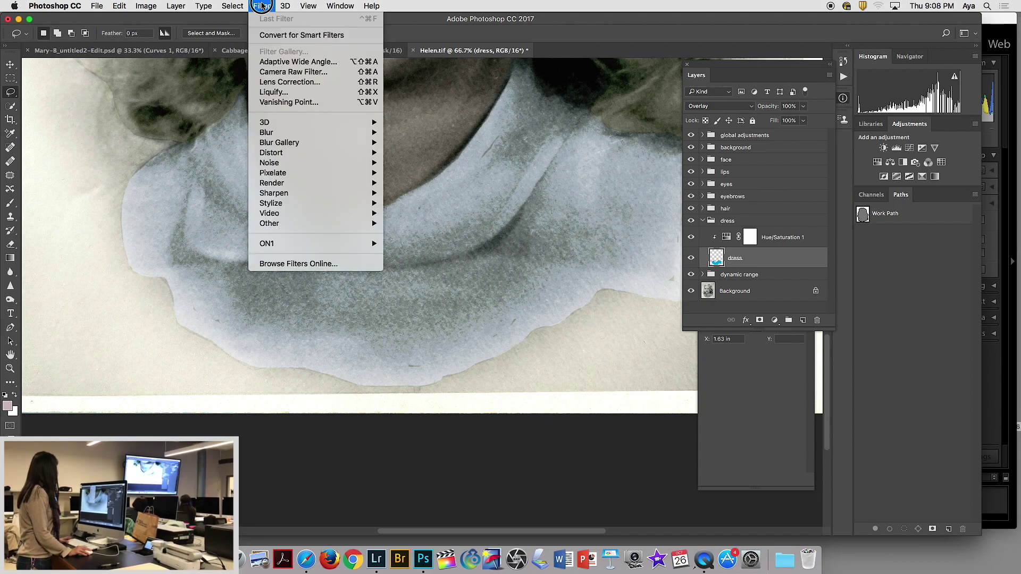
click(279, 135)
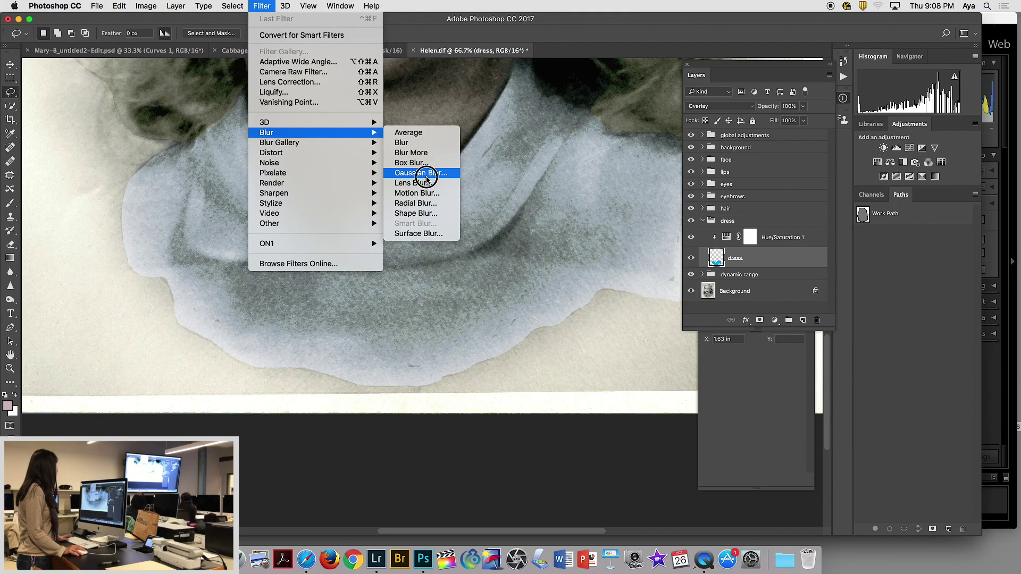
click(426, 173)
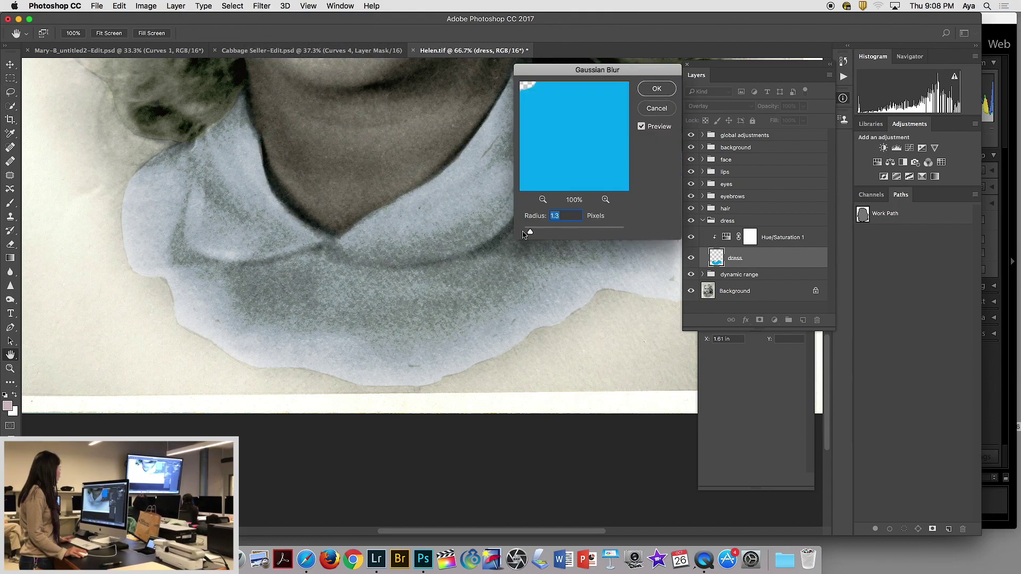
drag(530, 233, 547, 234)
click(642, 127)
click(642, 127)
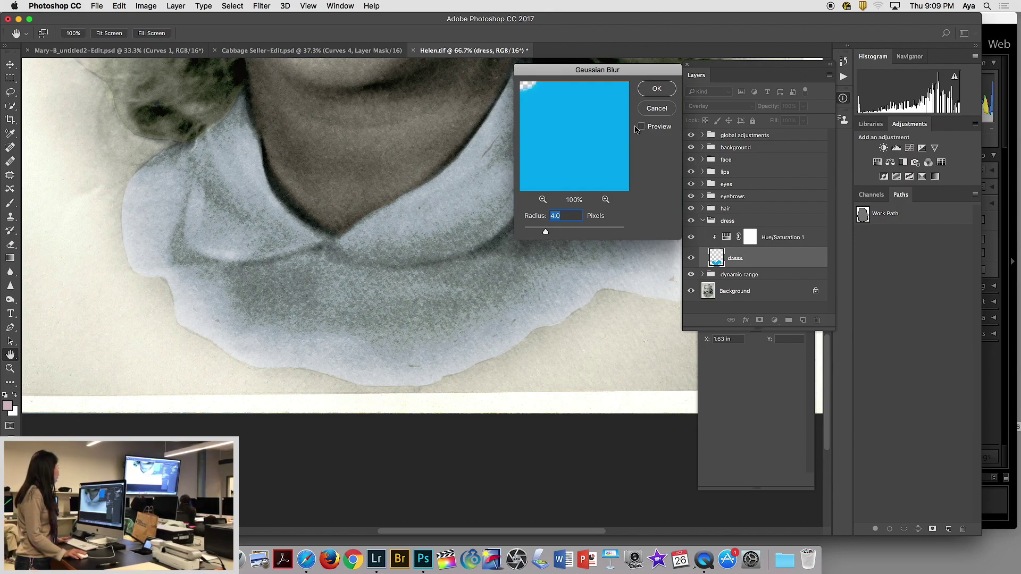
click(642, 127)
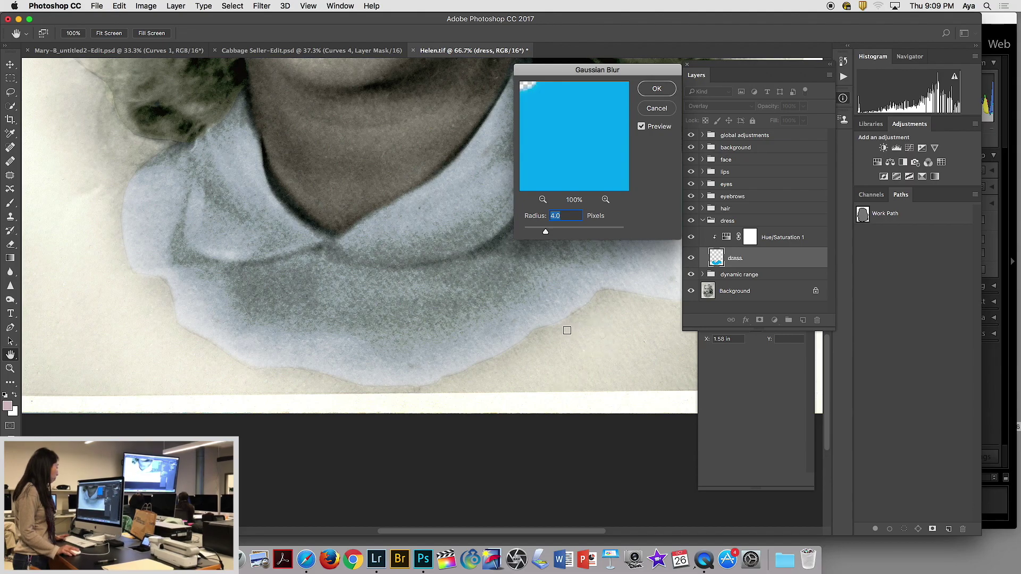
click(659, 91)
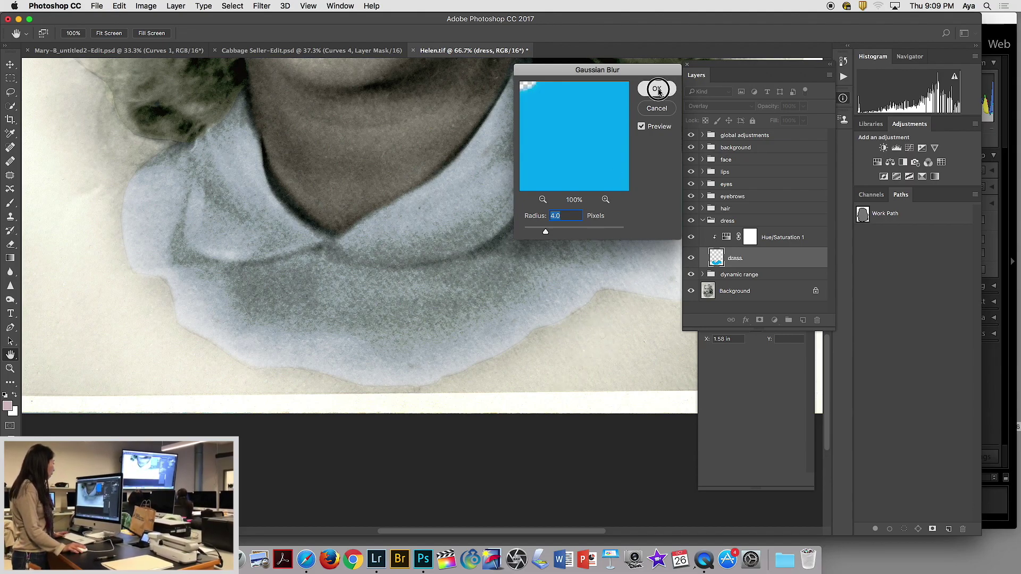
Step: Expand the background group and apply a Gaussian Blur of 4.7 pixels radius to its background color layer
click(691, 148)
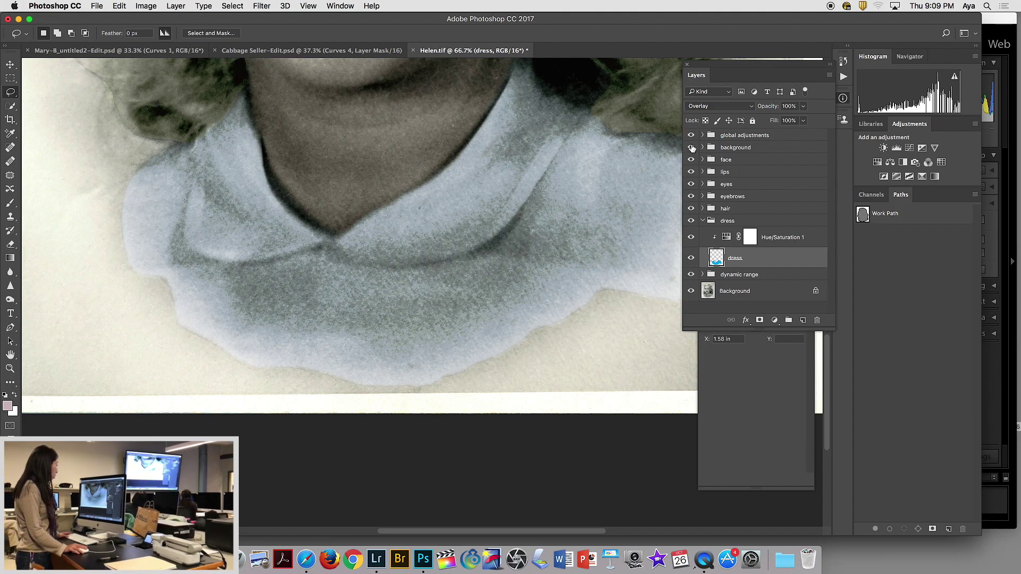
click(691, 147)
click(702, 147)
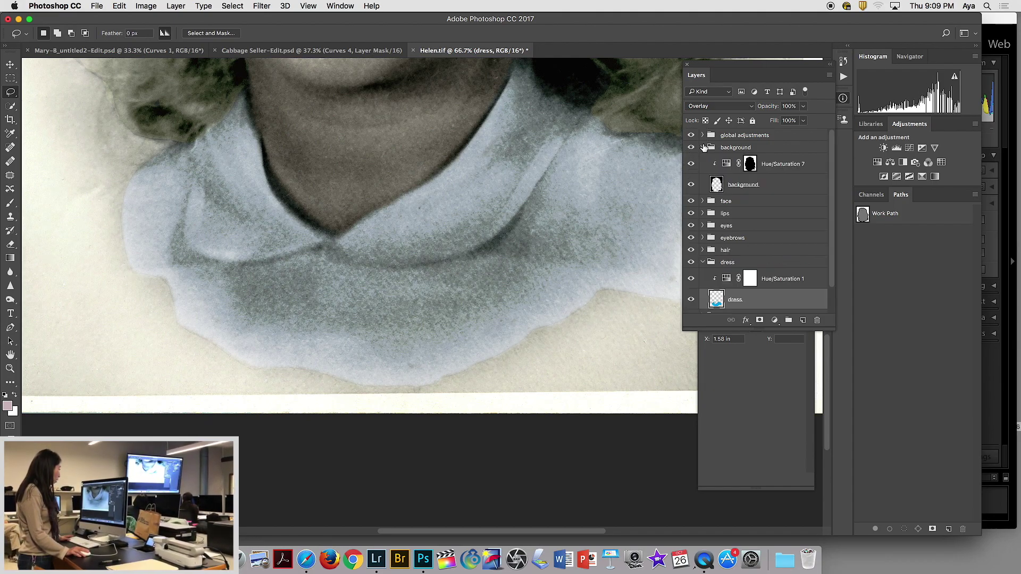
click(717, 185)
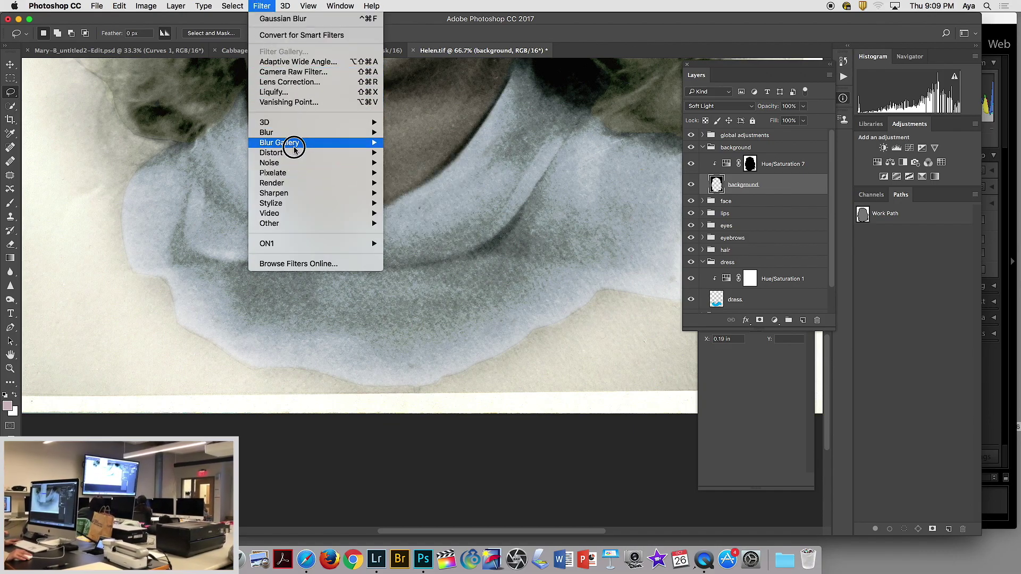
mouse_move(292, 133)
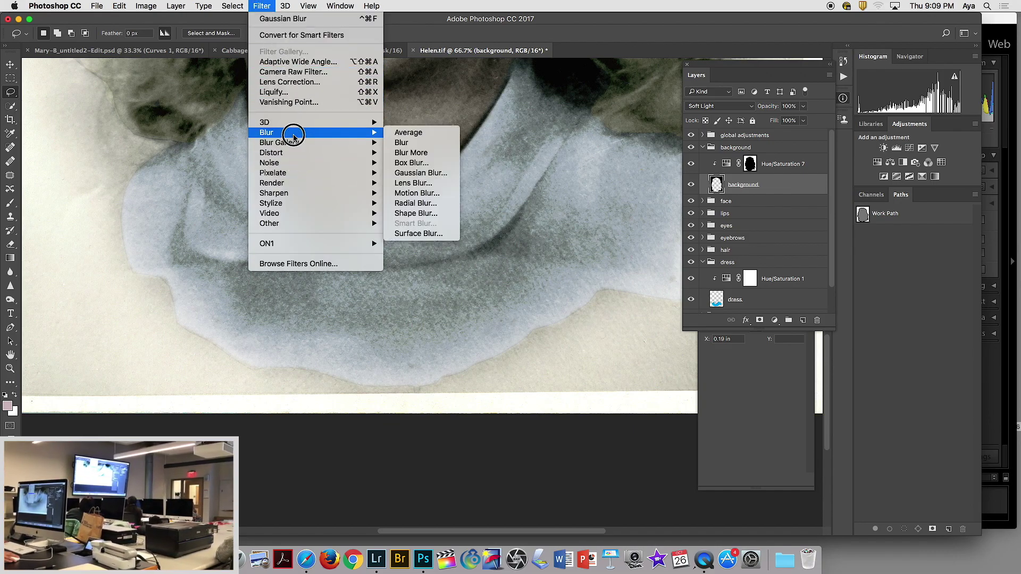
click(420, 173)
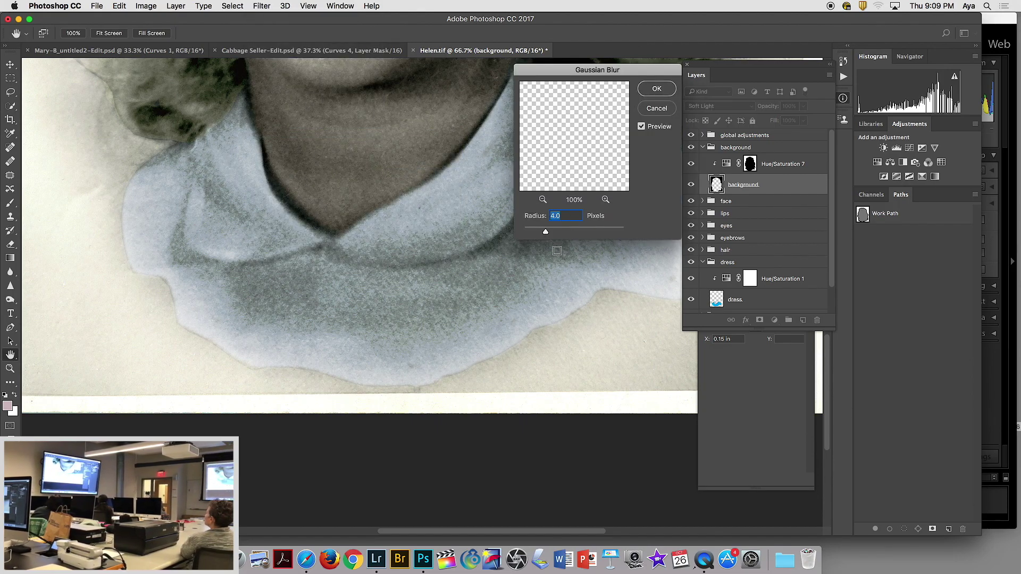
drag(547, 234, 550, 233)
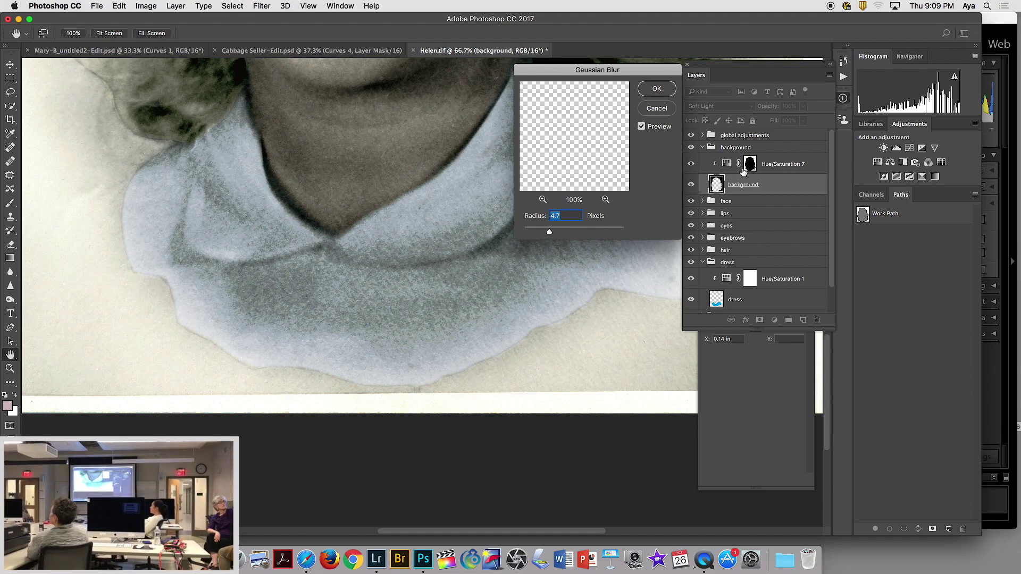
click(657, 90)
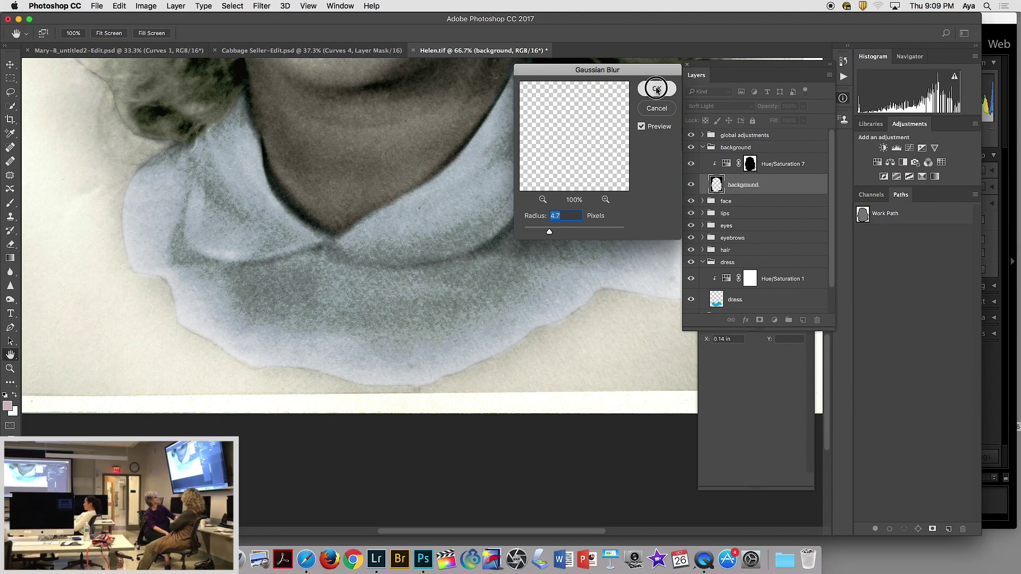
click(751, 165)
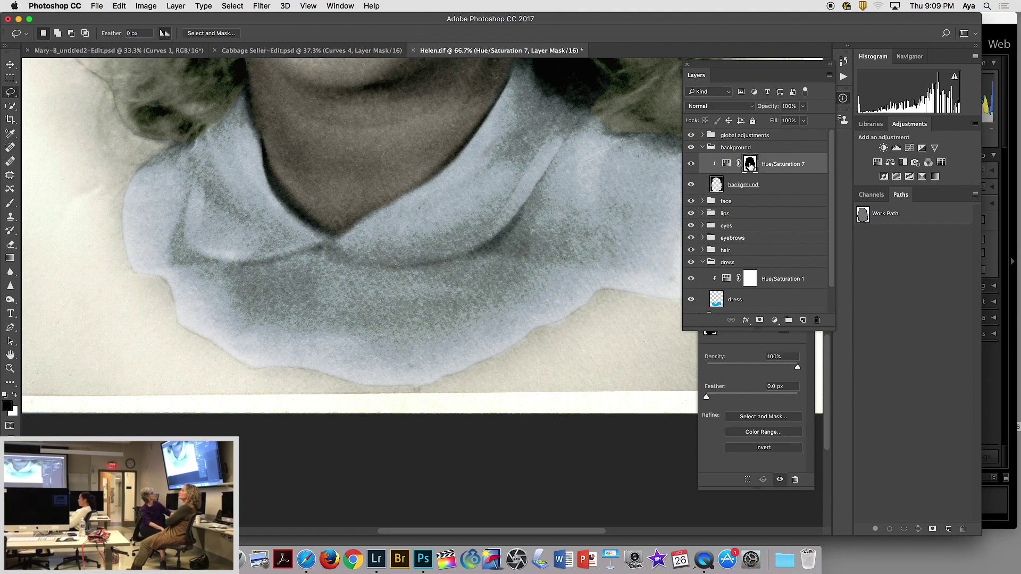
click(263, 5)
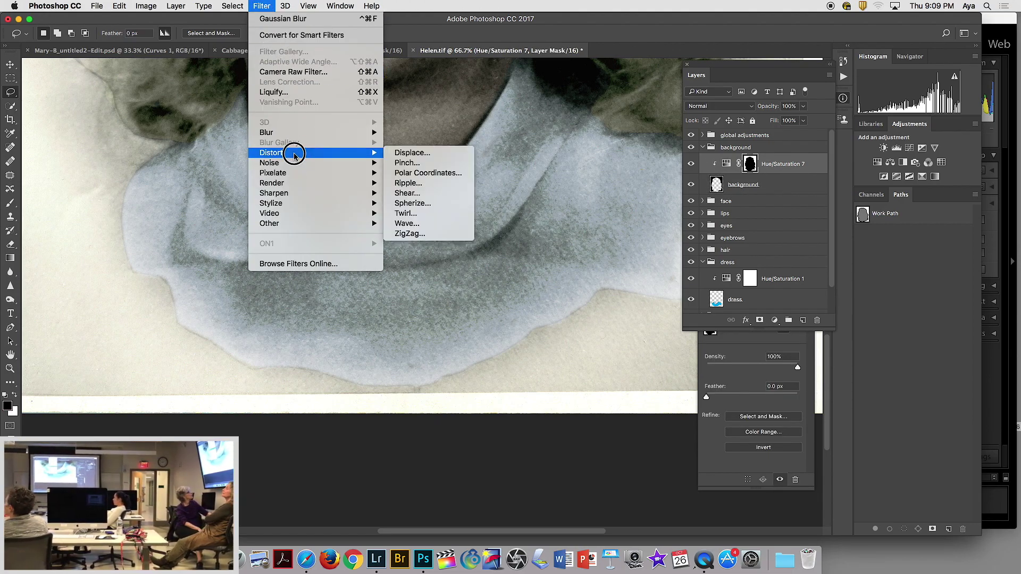
mouse_move(359, 132)
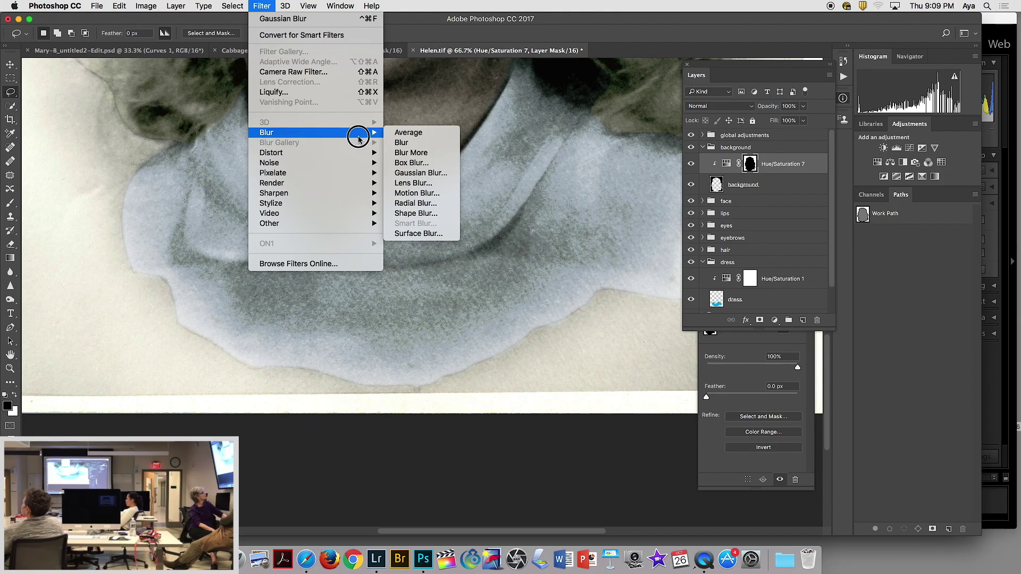
click(399, 173)
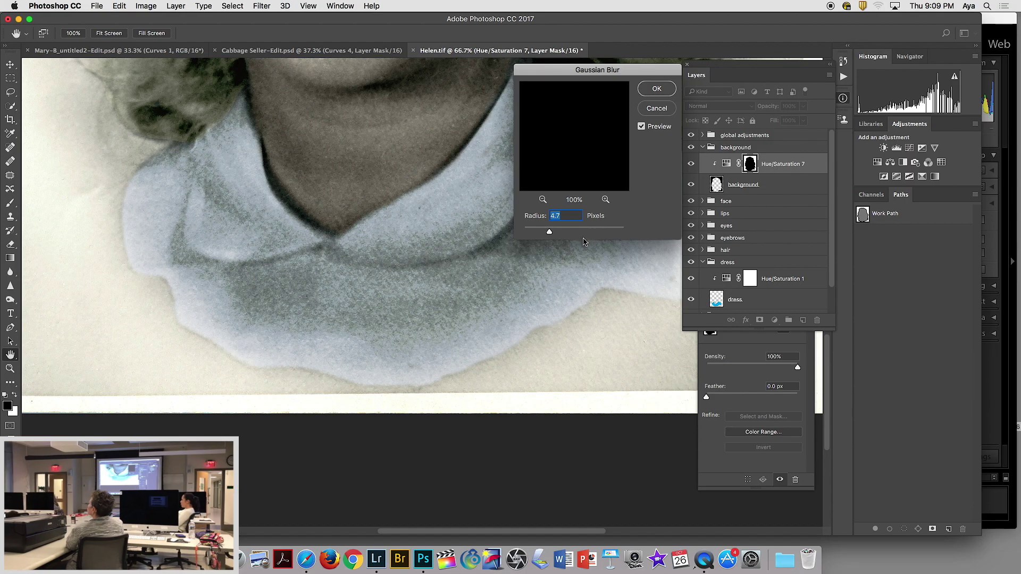
drag(549, 232, 546, 232)
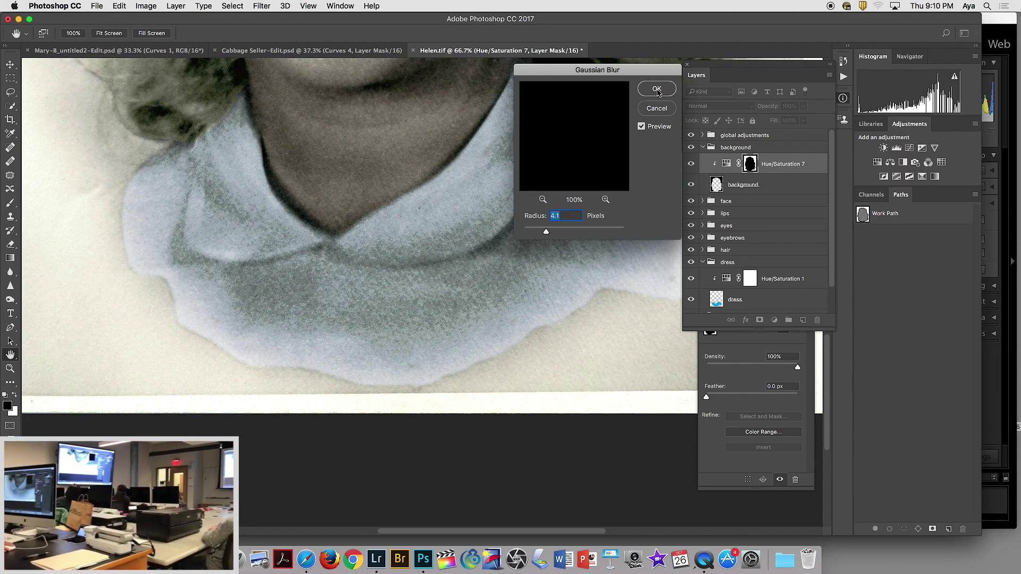
click(655, 110)
key(l)
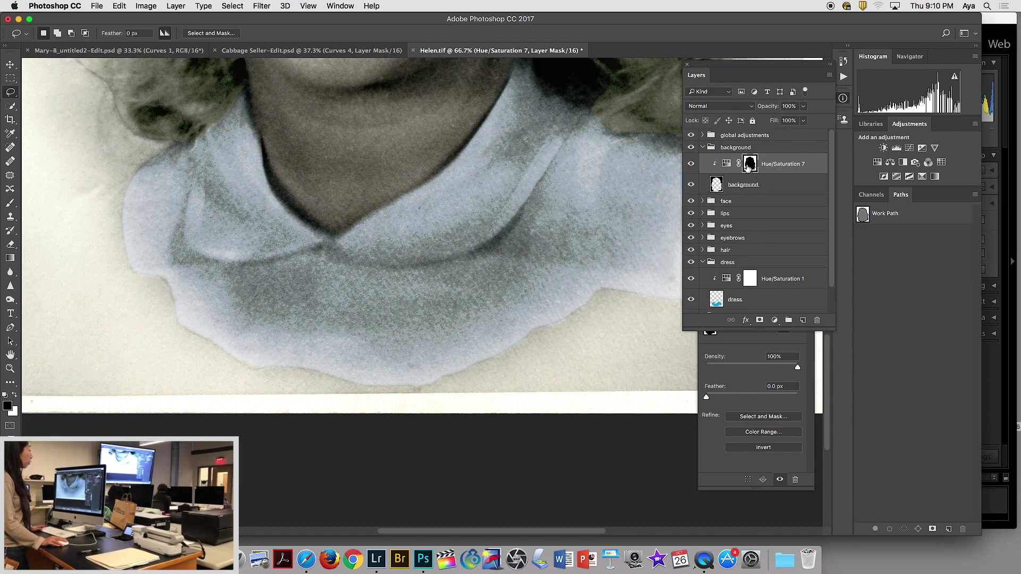
Step: Feather the Hue/Saturation 7 layer mask in the background group by 7.8 px
drag(707, 398, 738, 399)
key(super+minus)
key(super+minus)
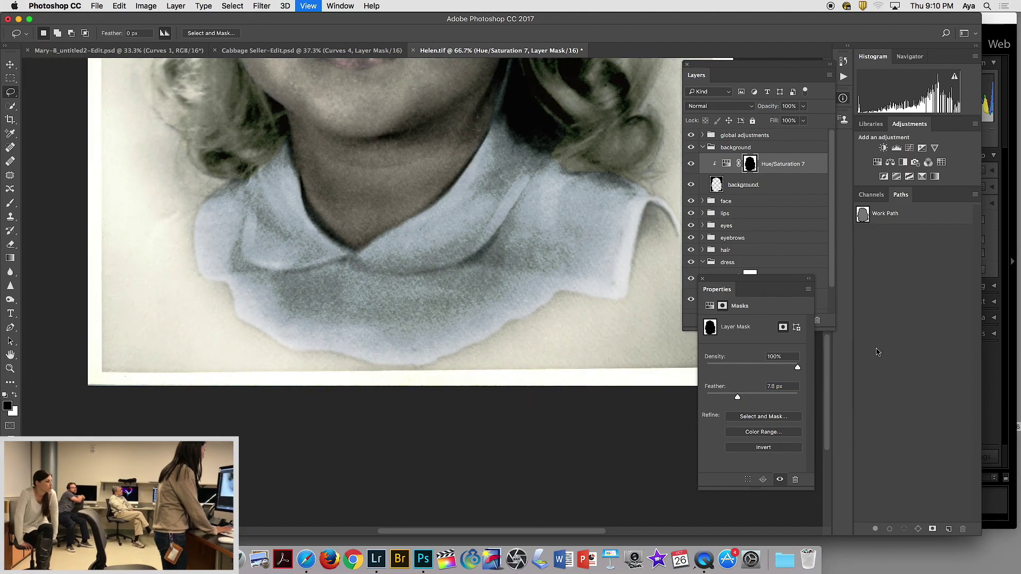
key(super+minus)
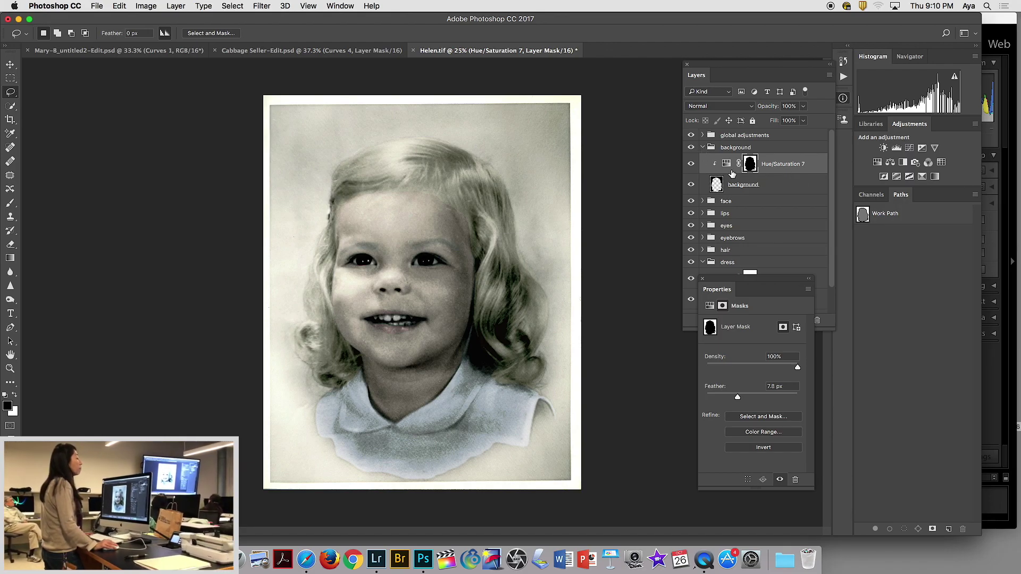
Step: Collapse the background group, expand the face group and select its face color layer
click(703, 149)
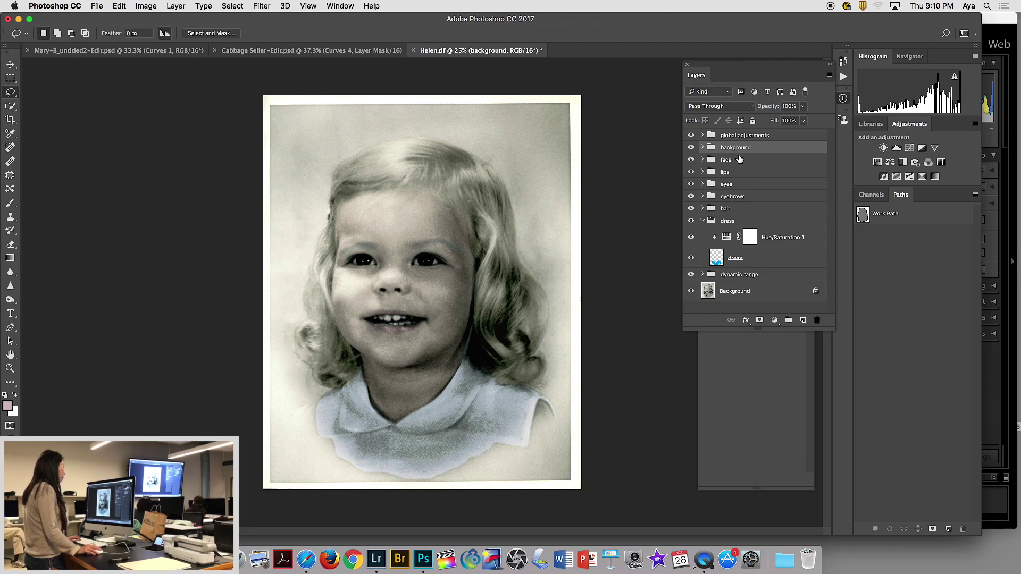
click(702, 159)
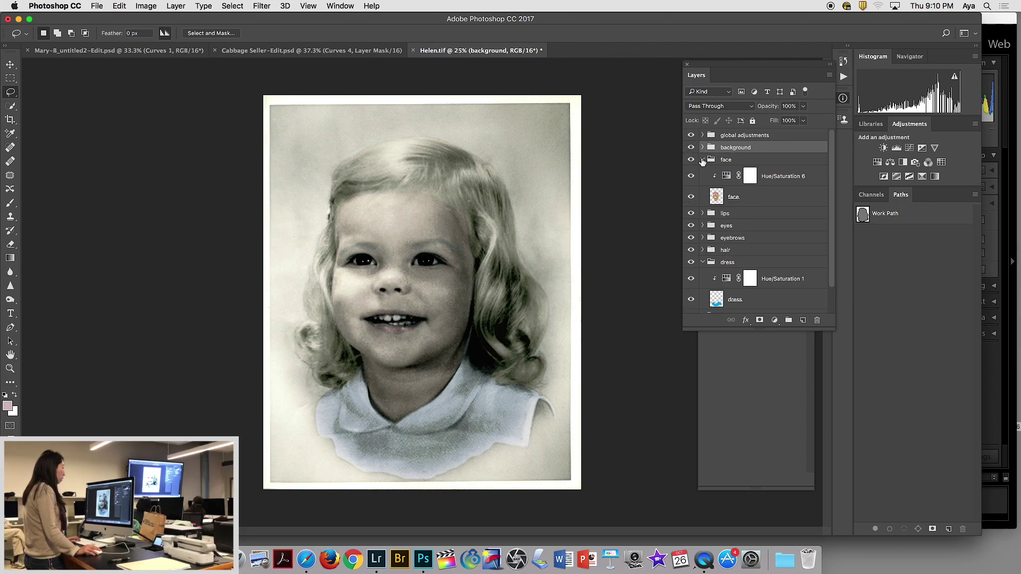
click(718, 198)
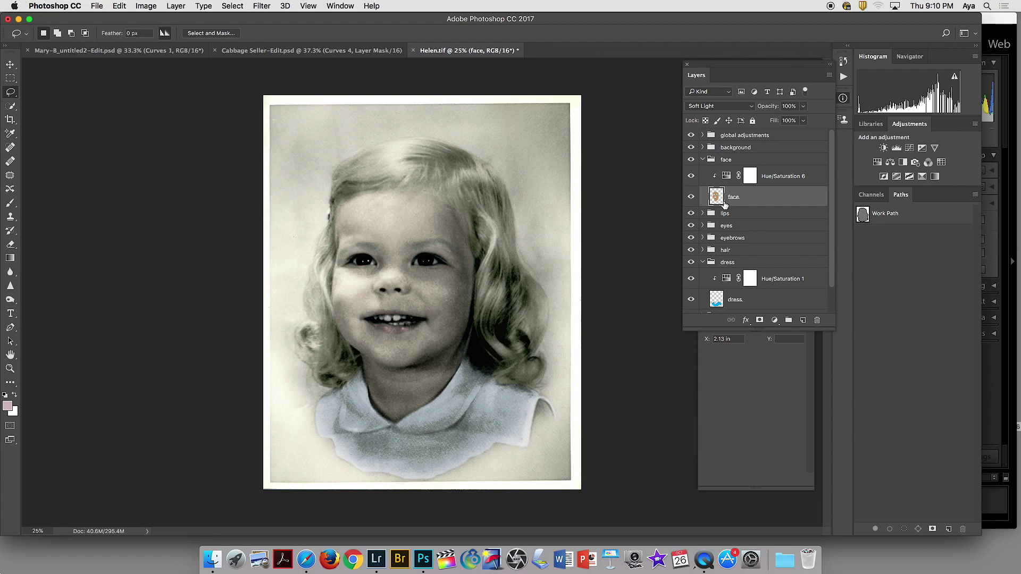
Step: Expand the background group again and select the Hue/Saturation 7 layer mask to show its feather settings
click(750, 147)
click(703, 147)
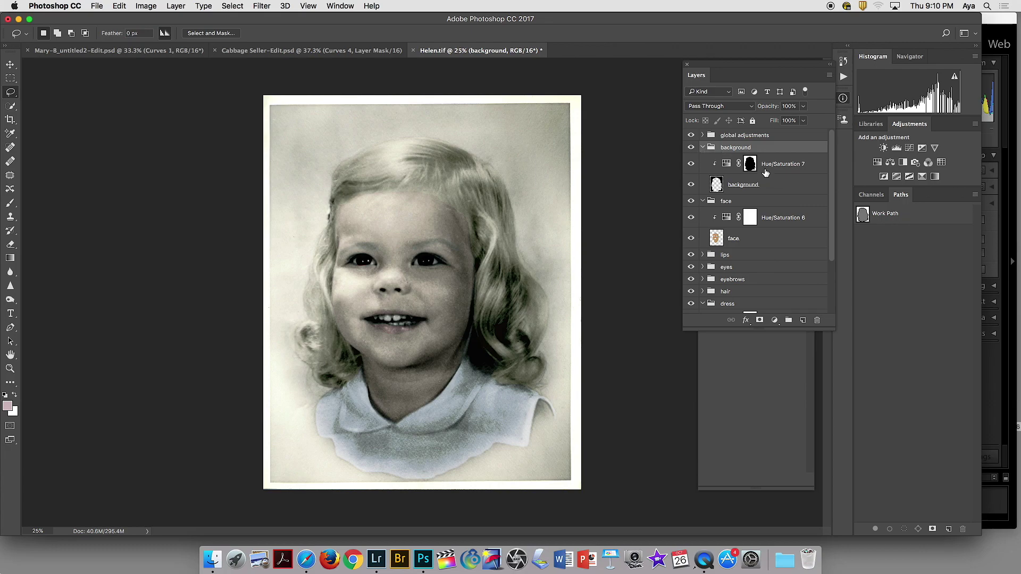
click(751, 165)
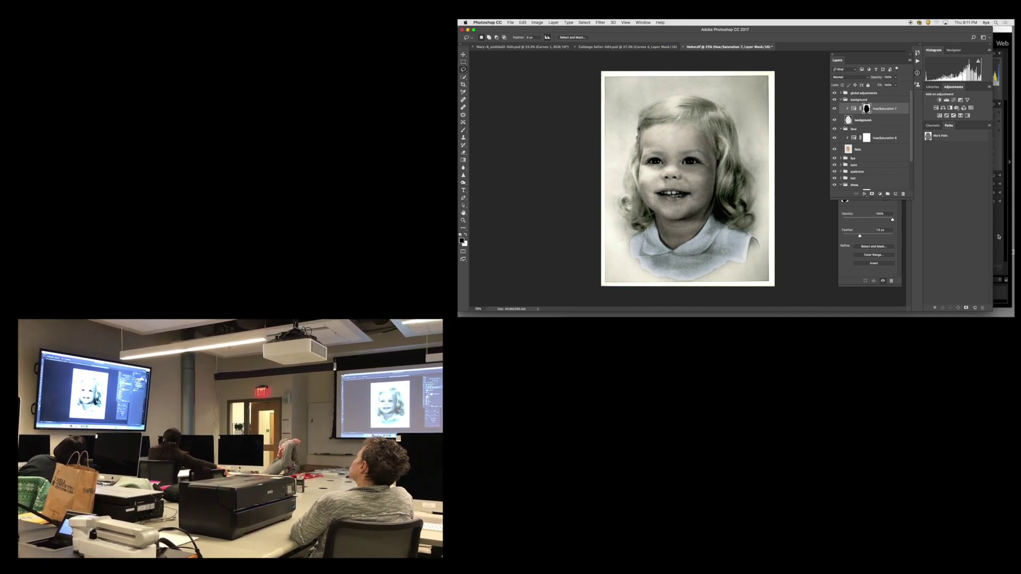
Step: Show the Curves 4 adjustment's curve in the Cabbage Seller-Edit.psd document and place its properties beside the layer list
key(super+Tab)
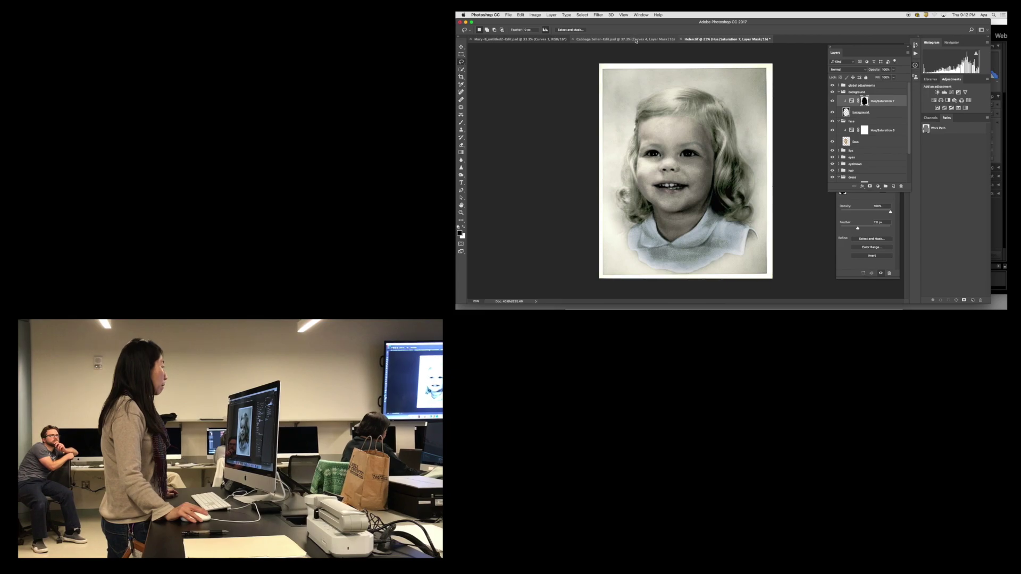
click(636, 40)
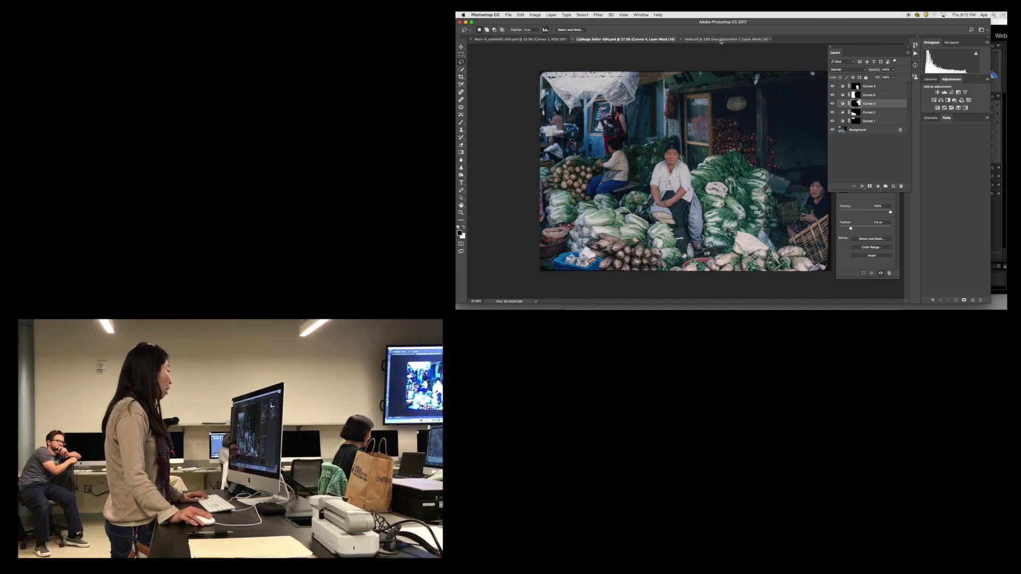
click(843, 104)
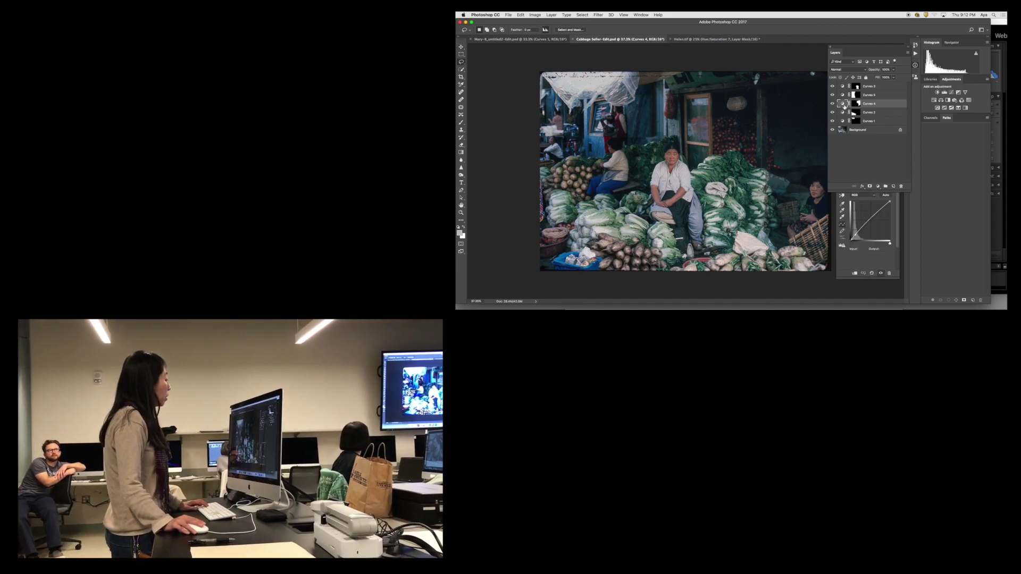
drag(870, 166, 803, 47)
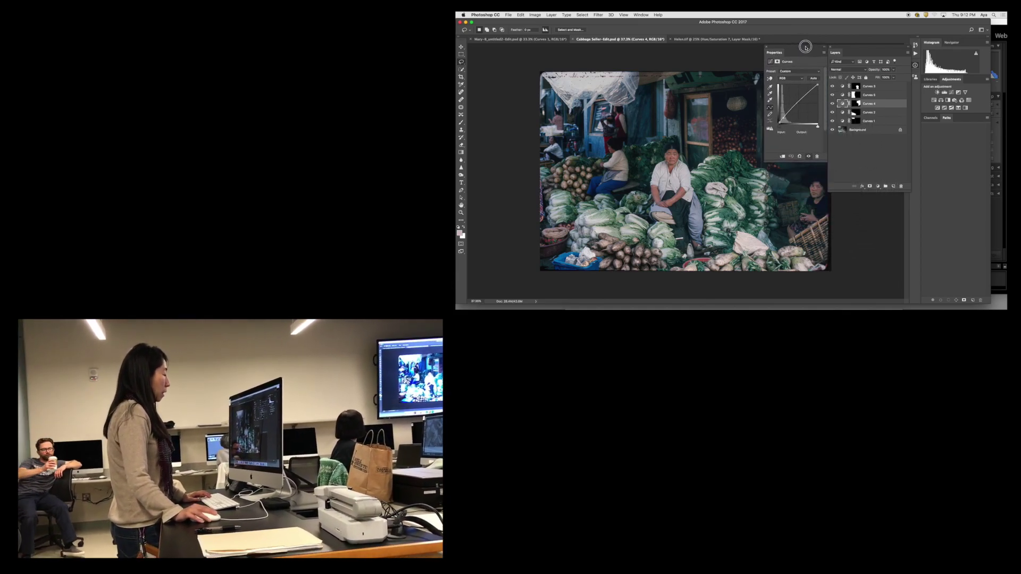
Step: Switch to Safari and open the course site's LR/PS exercises page to review Exercise 5 - Masking basics and Curves
click(623, 307)
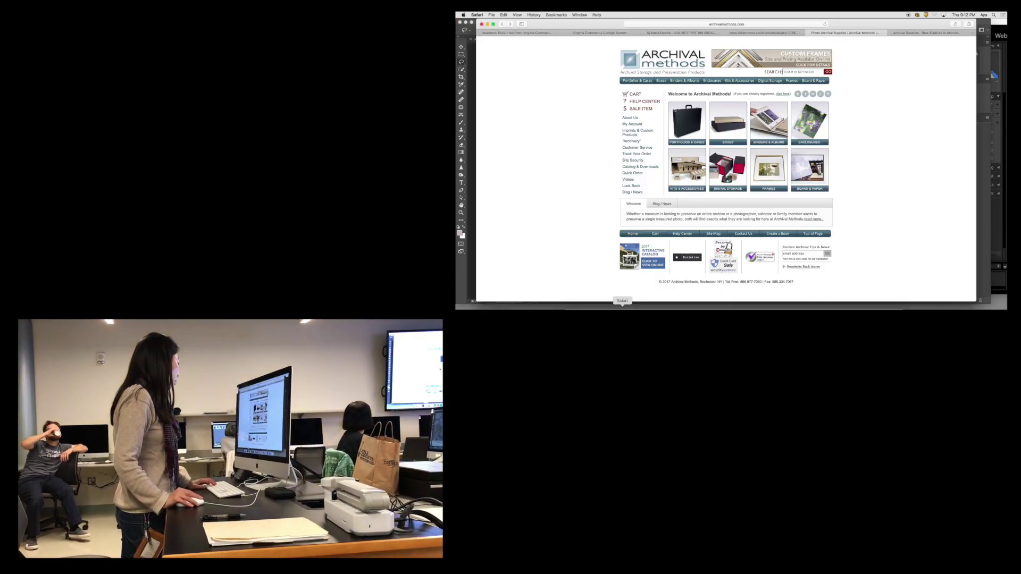
click(681, 32)
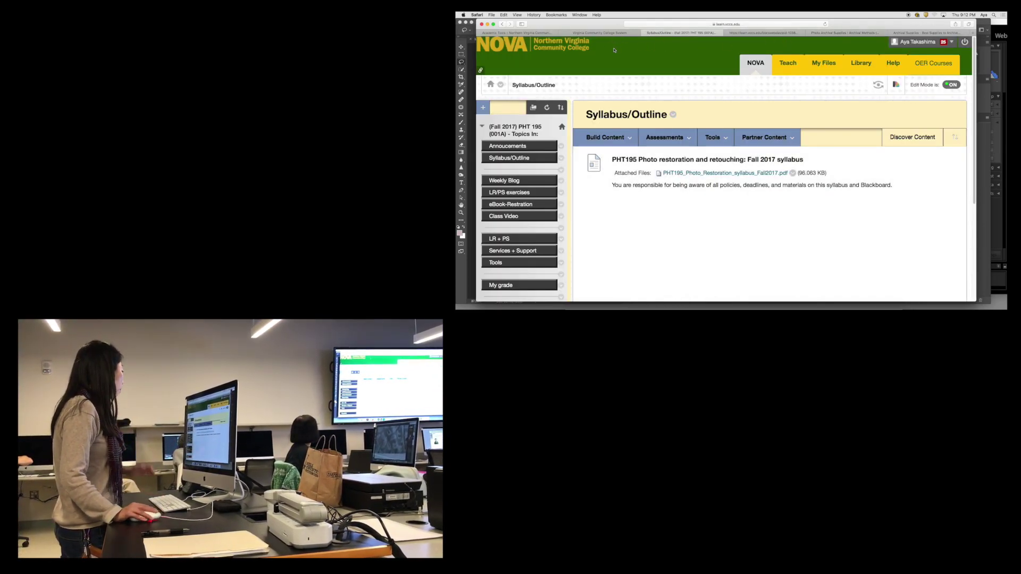
click(509, 193)
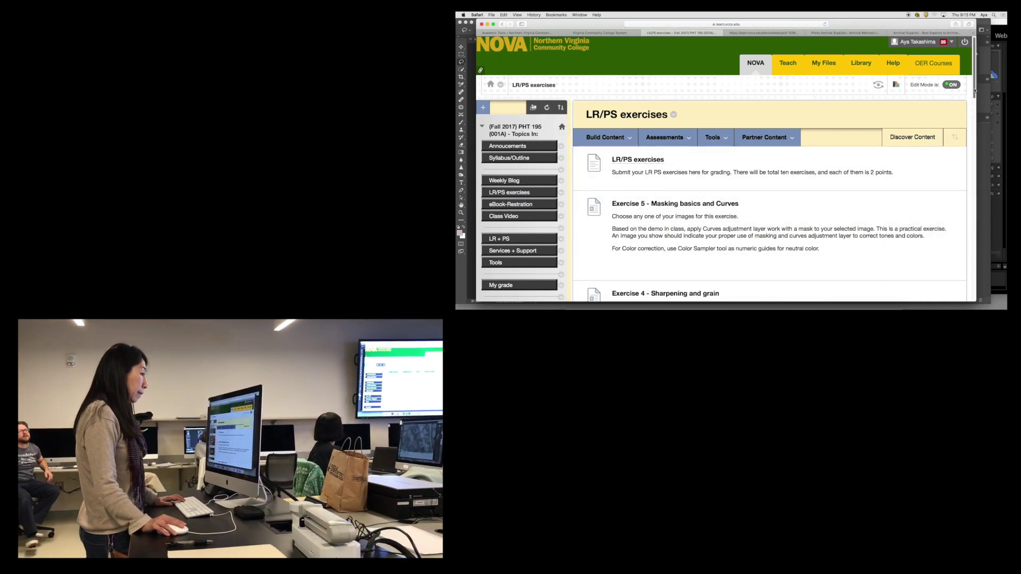
scroll(972, 110, down, 4)
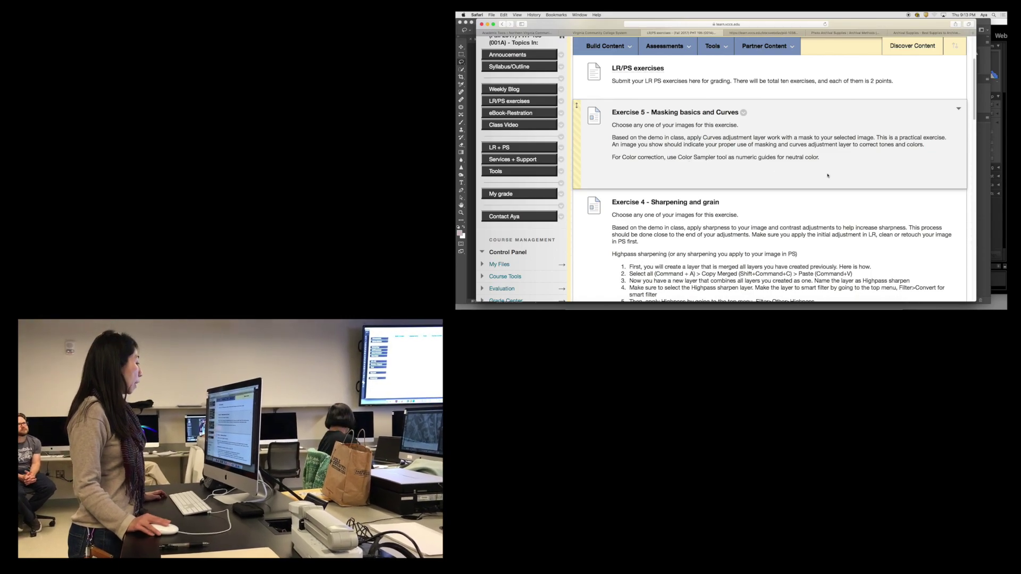
Step: Switch back to Photoshop and activate the Color Sampler Tool on the cabbage seller image, showing its tool group
key(super+Tab)
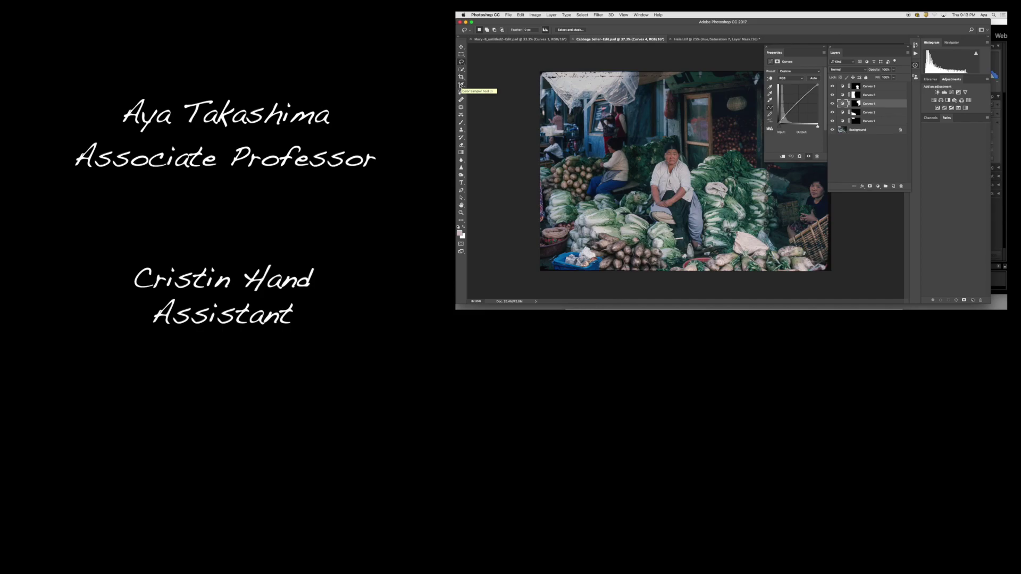
drag(461, 85, 477, 85)
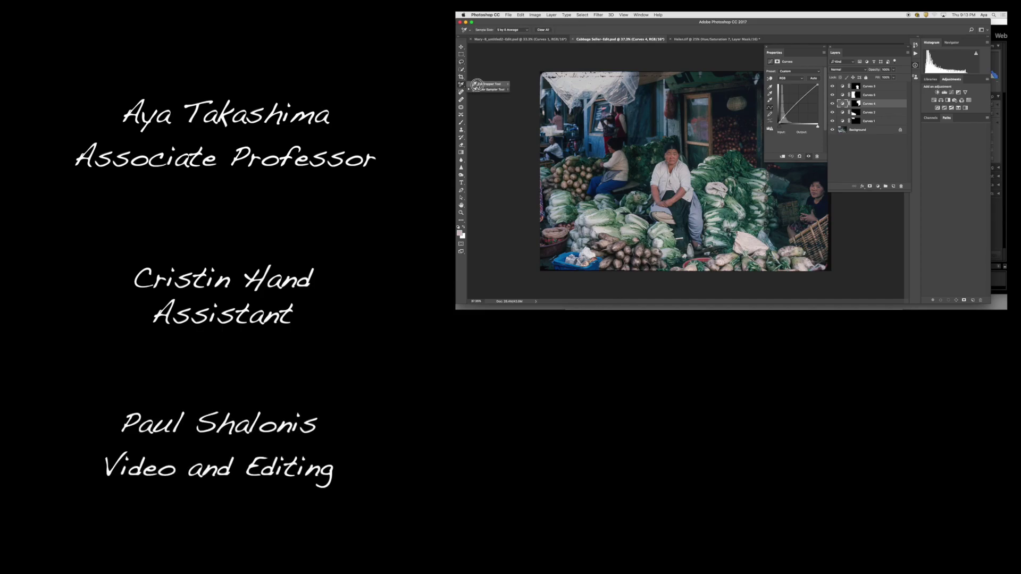